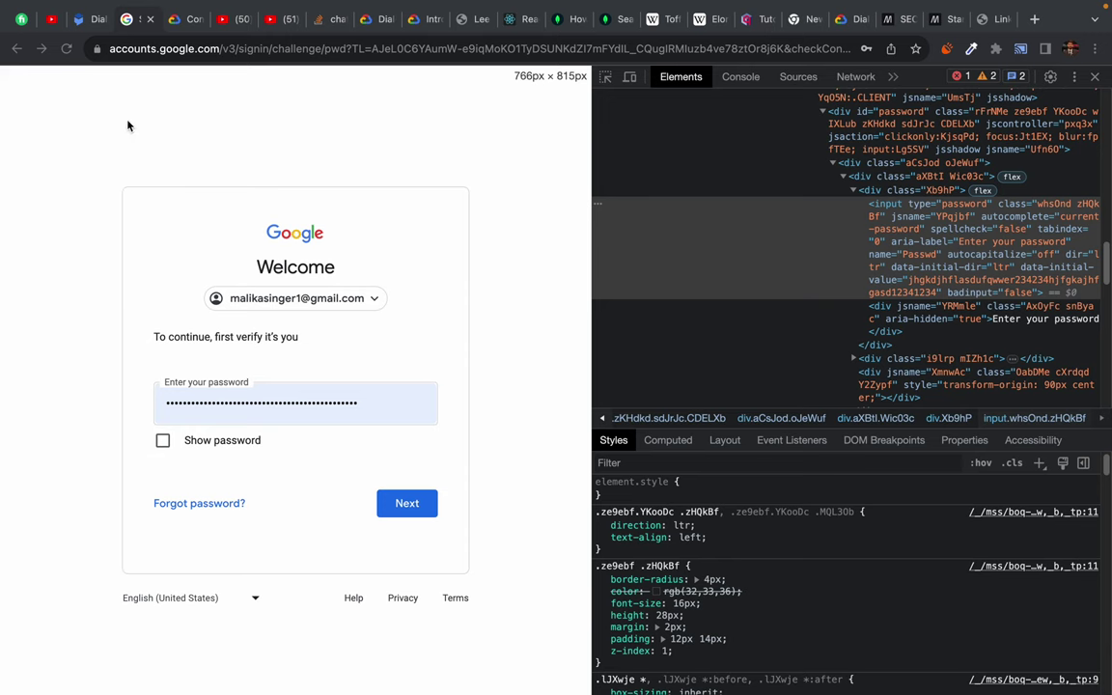
- Close the Google sign-in page and return to the Dialogflow CX flow page
key("ctrl+w")
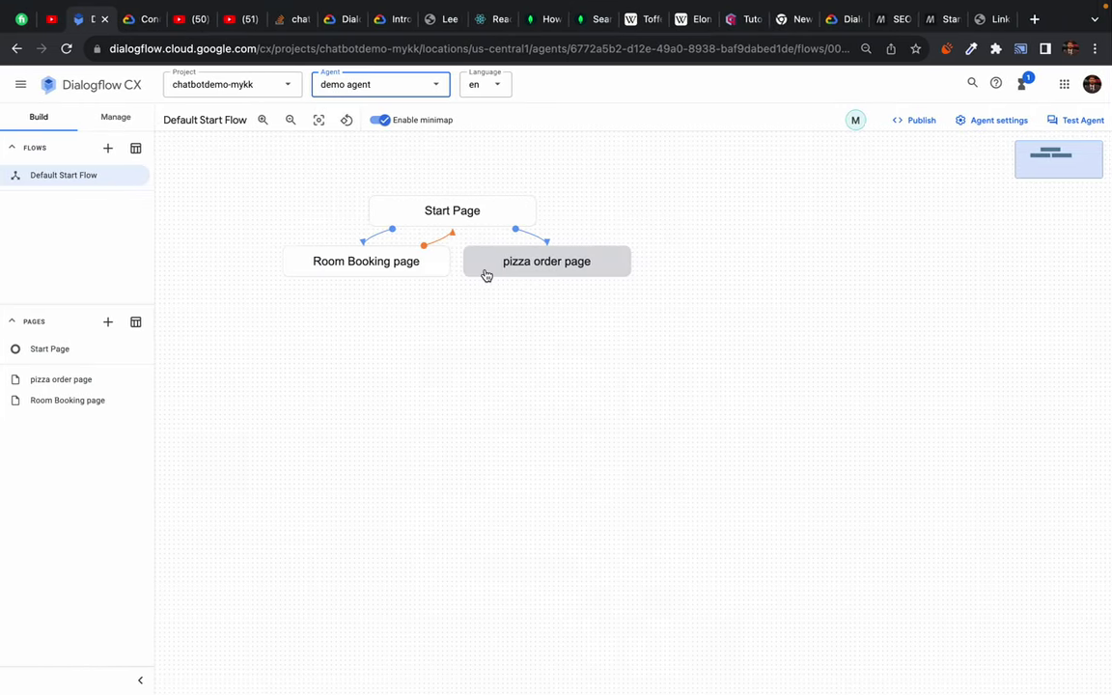
key("ctrl+Left")
key("ctrl+Right")
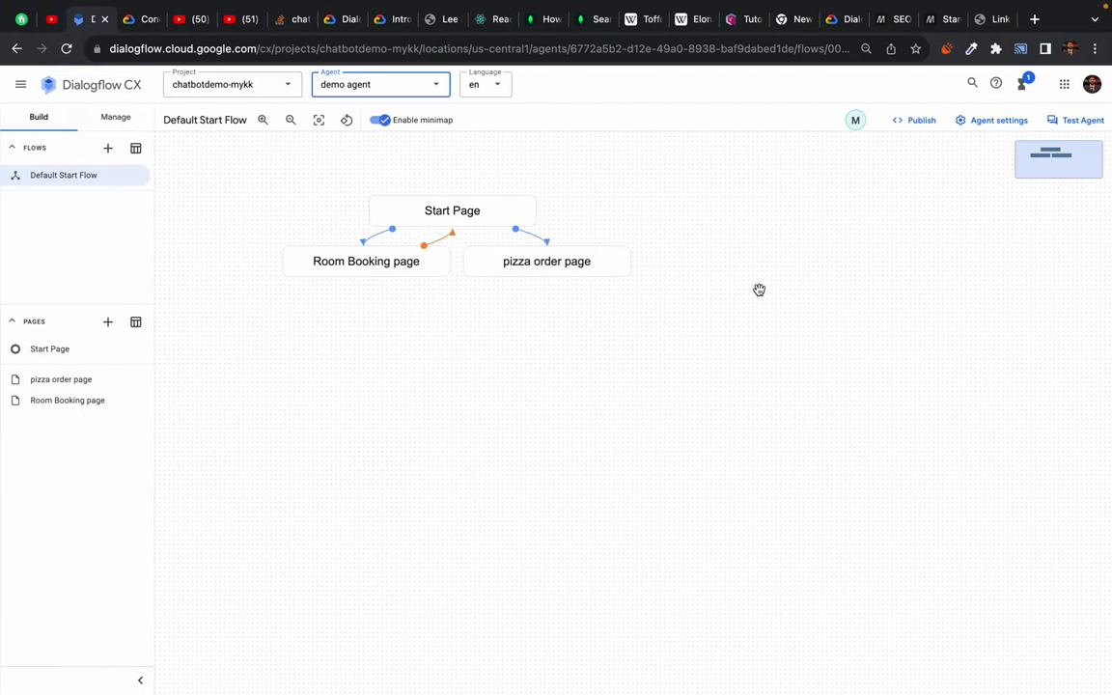
key("super+shift+n")
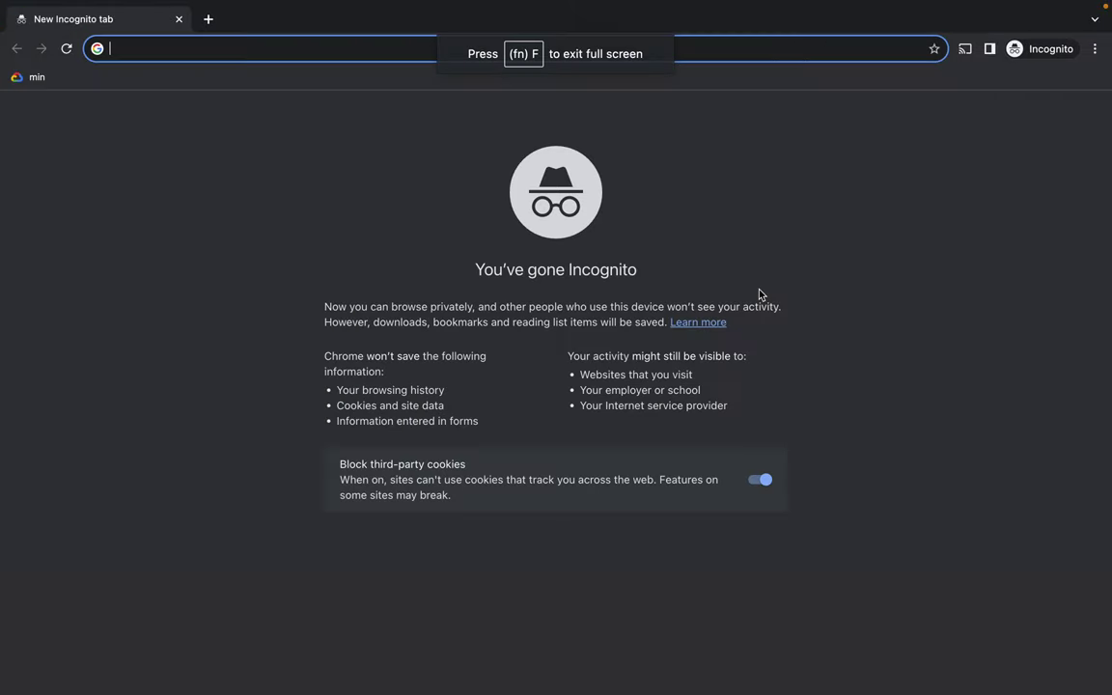
type("https://www.cloudskillsboost.google/focuses/20841?parent=catalog")
key("Return")
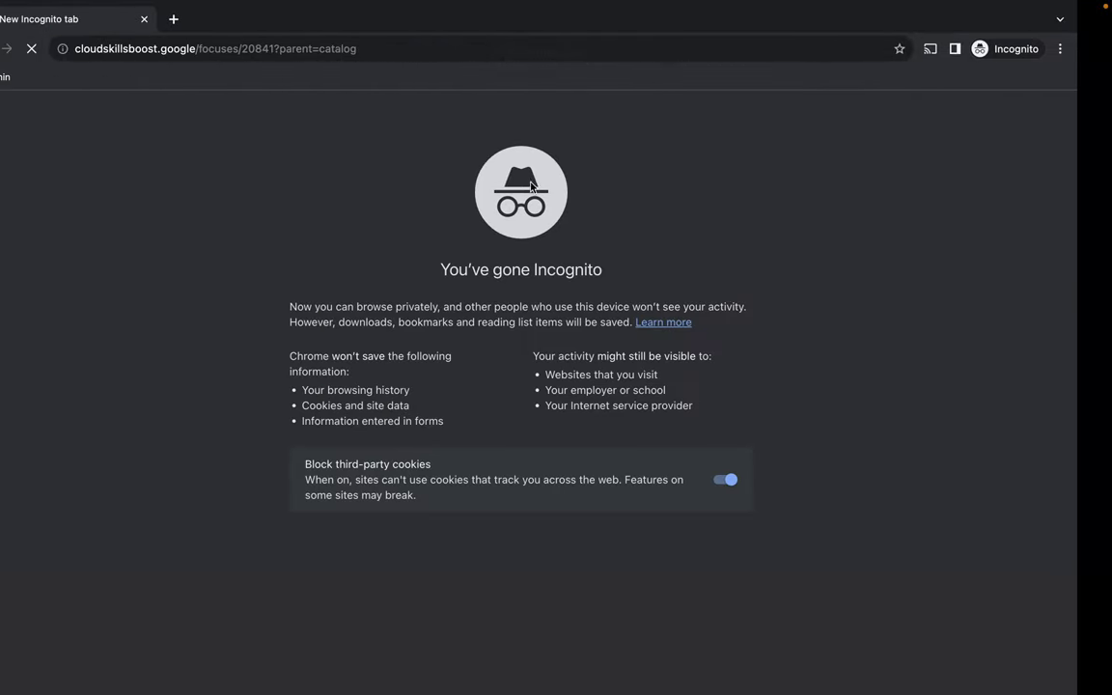
key("ctrl+Up")
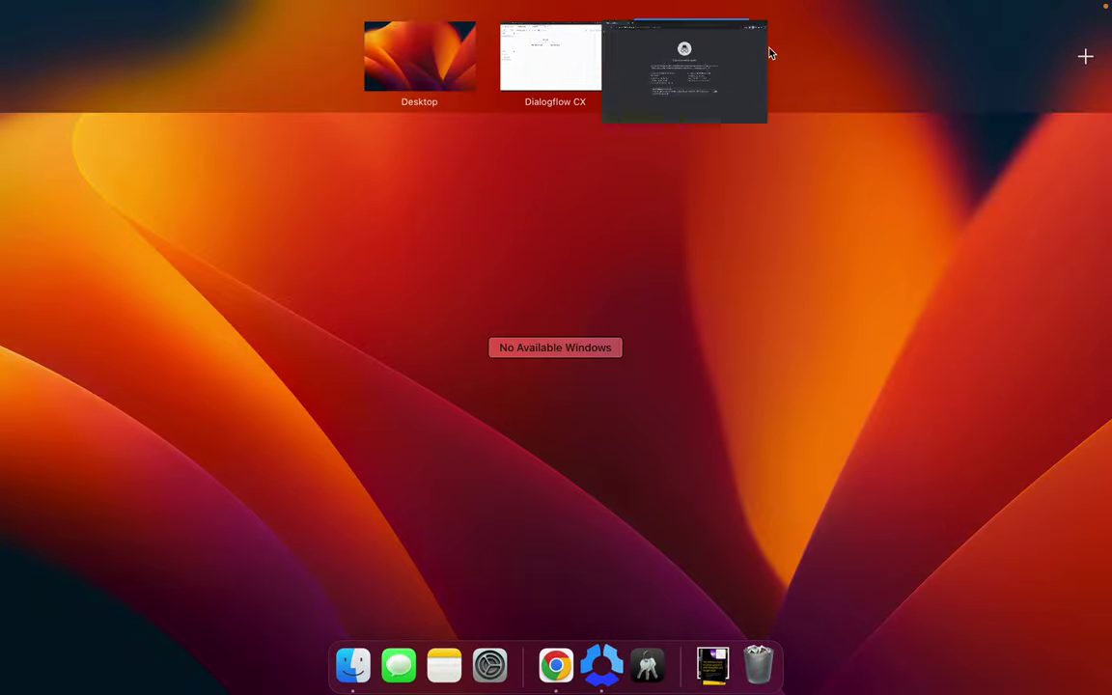
left_click(692, 48)
mouse_move(478, 7)
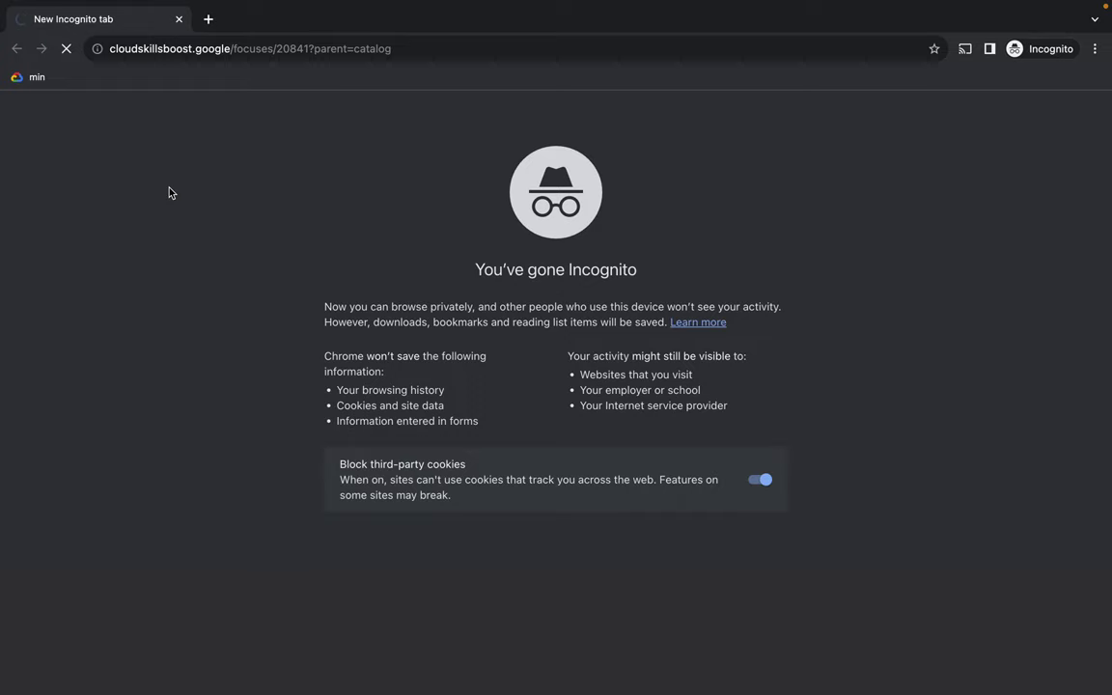
key("ctrl+Left")
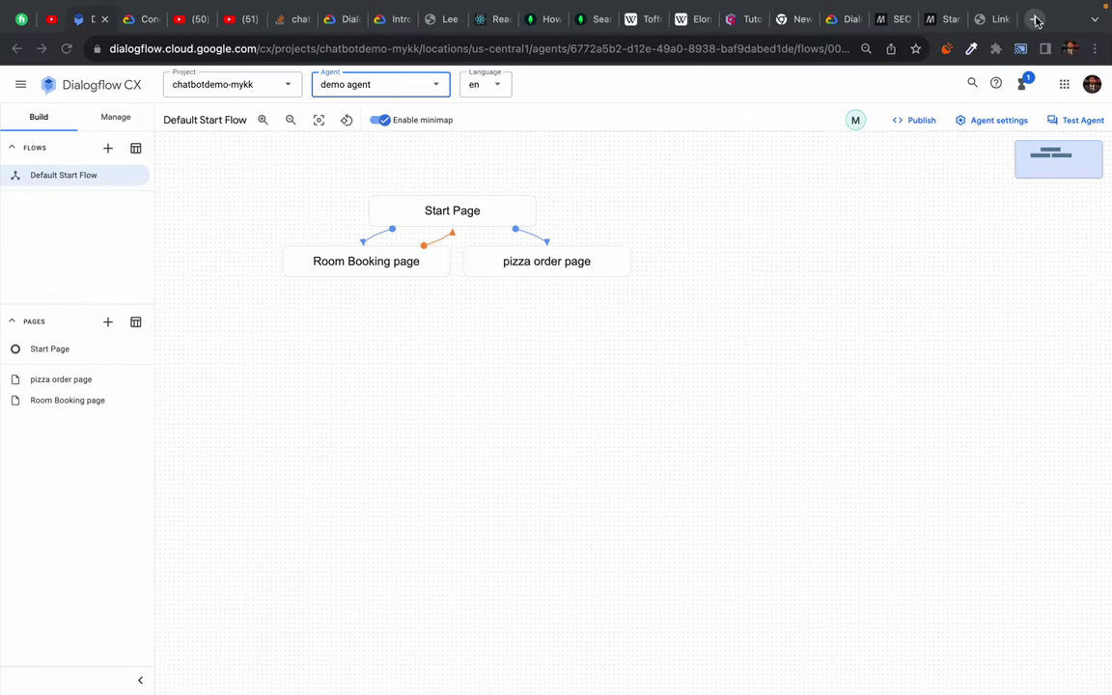
left_click(1035, 20)
type("https://www.cloudskillsboost.google/focuses/20841?parent=catalog")
key("Return")
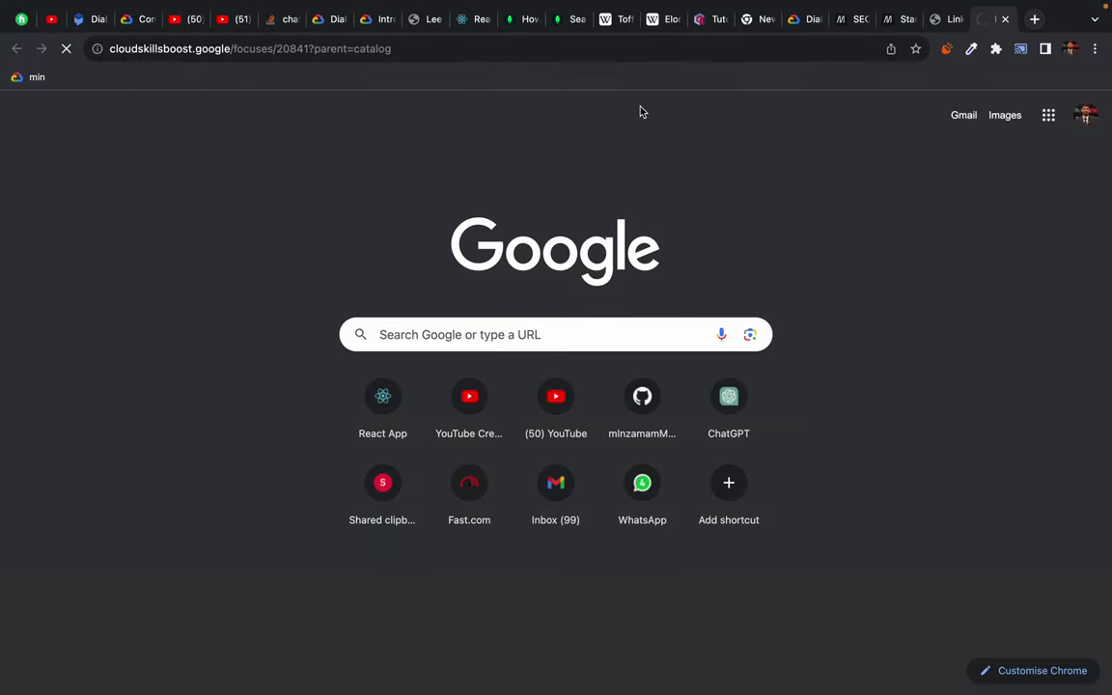
left_click_drag(983, 25, 134, 30)
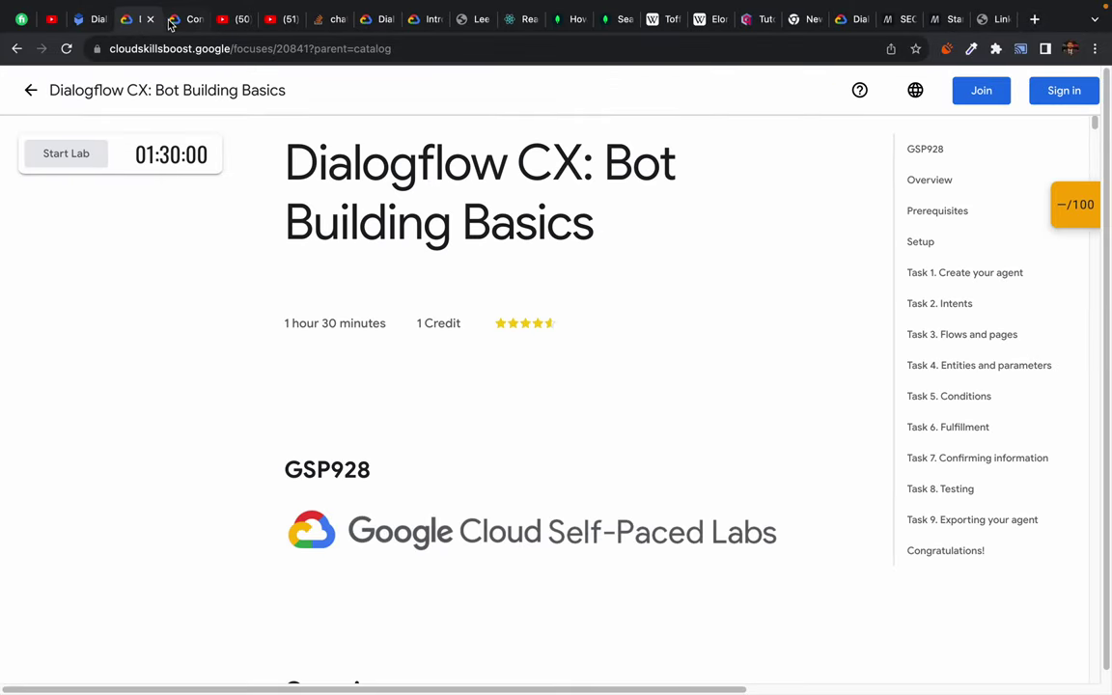
left_click(174, 21)
left_click(135, 20)
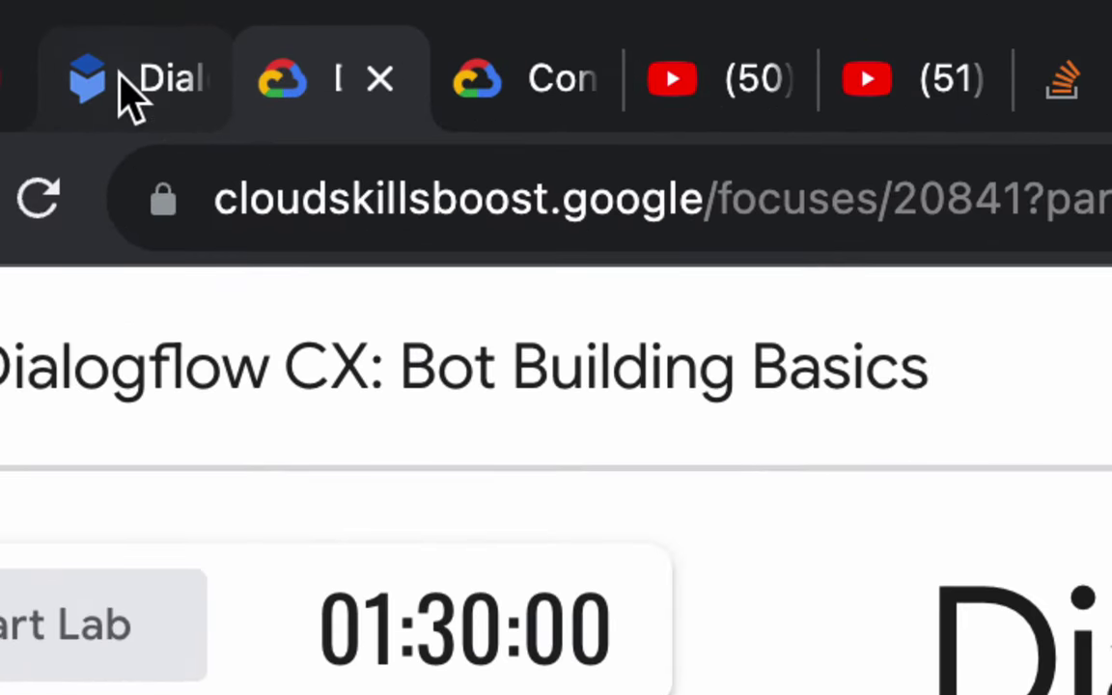
left_click(87, 18)
left_click(343, 108)
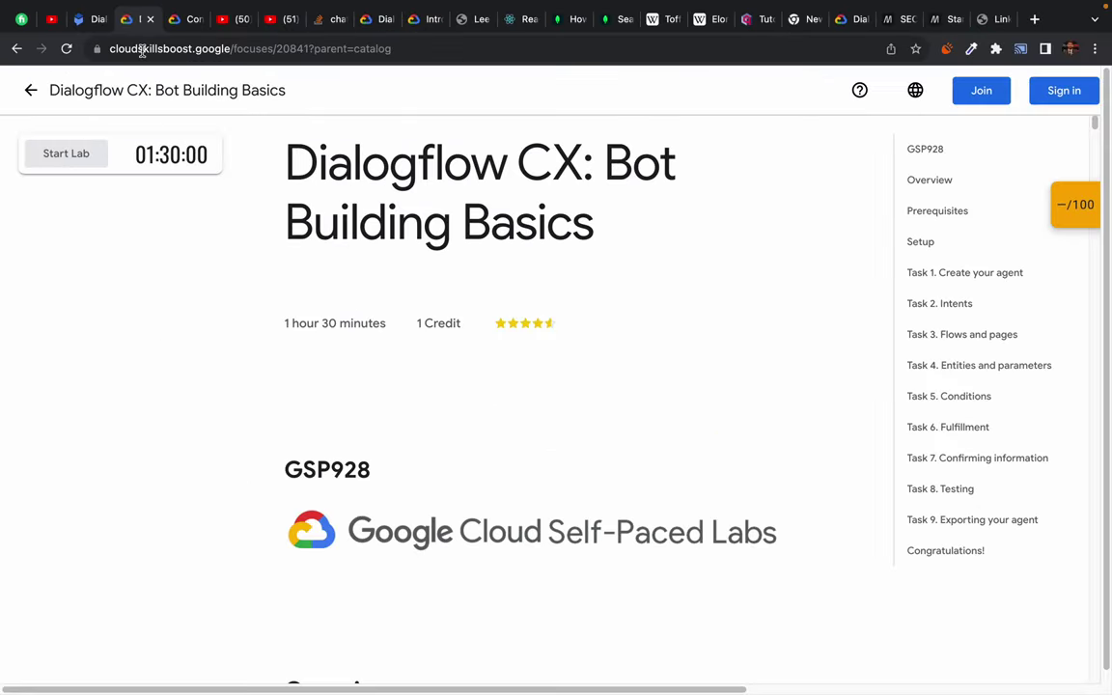
- Read the lab's Setup section on enabling the Dialogflow API, including the search term for the console
scroll(647, 440, "down", 5)
scroll(648, 440, "down", 15)
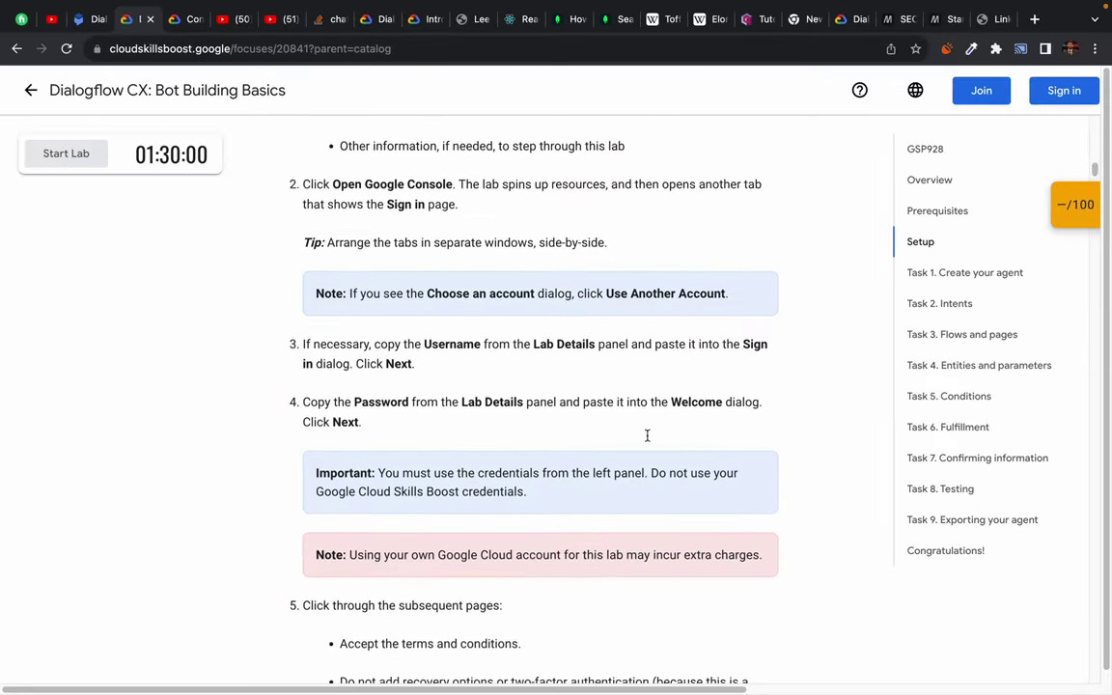
scroll(648, 441, "up", 1)
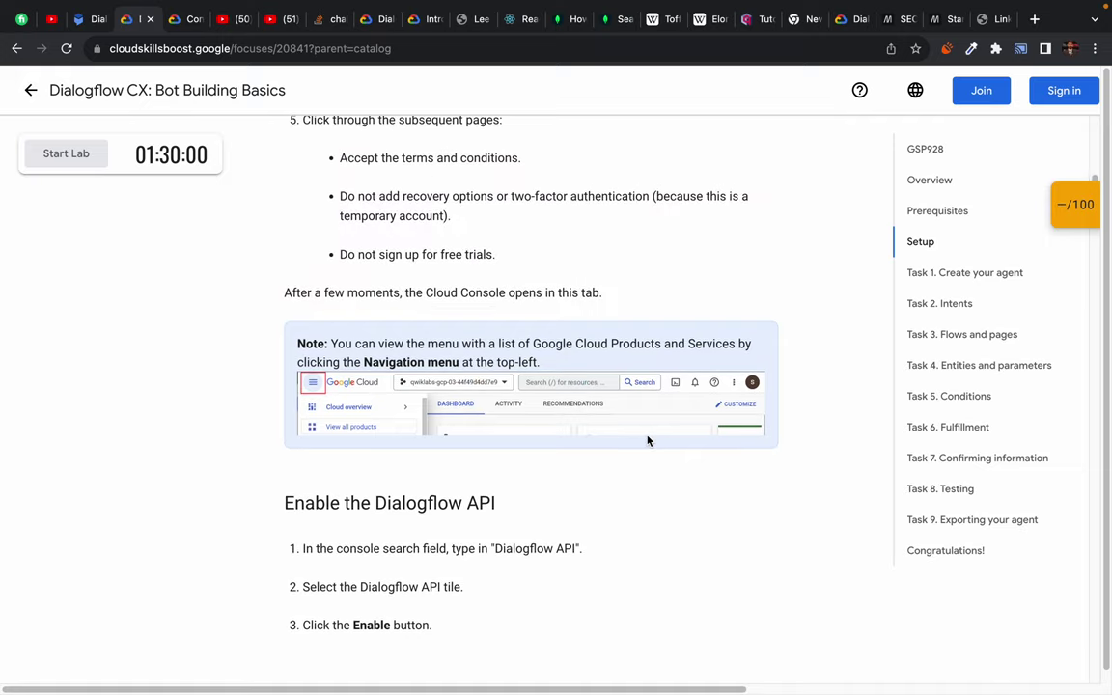
scroll(657, 454, "down", 2)
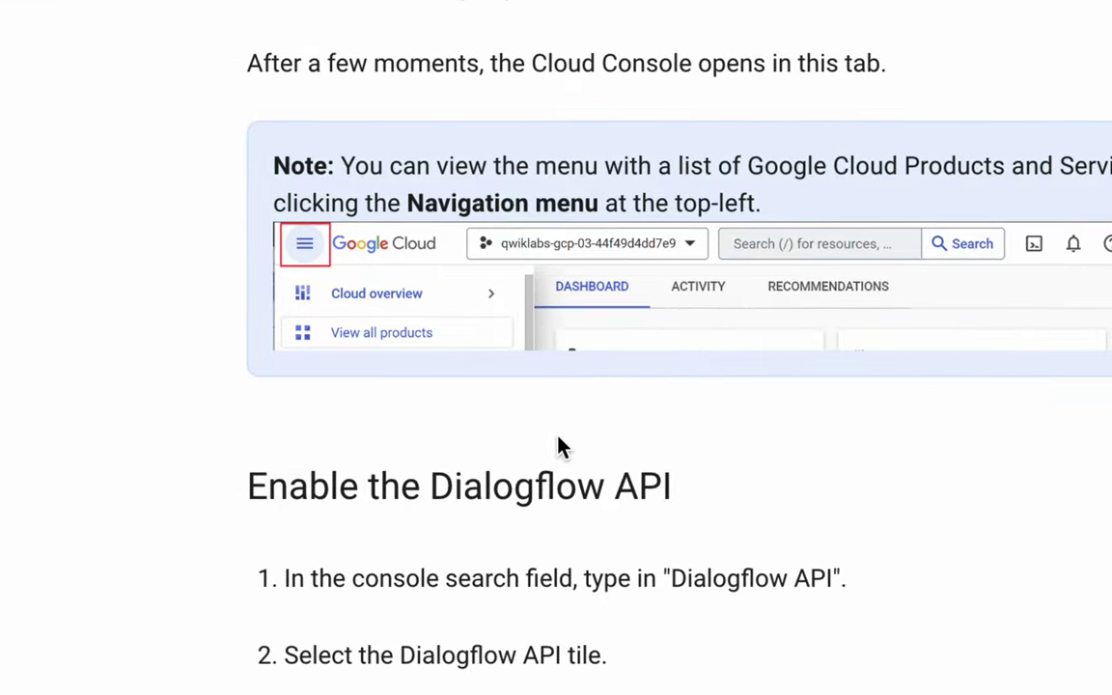
scroll(558, 446, "down", 2)
double_click(721, 396)
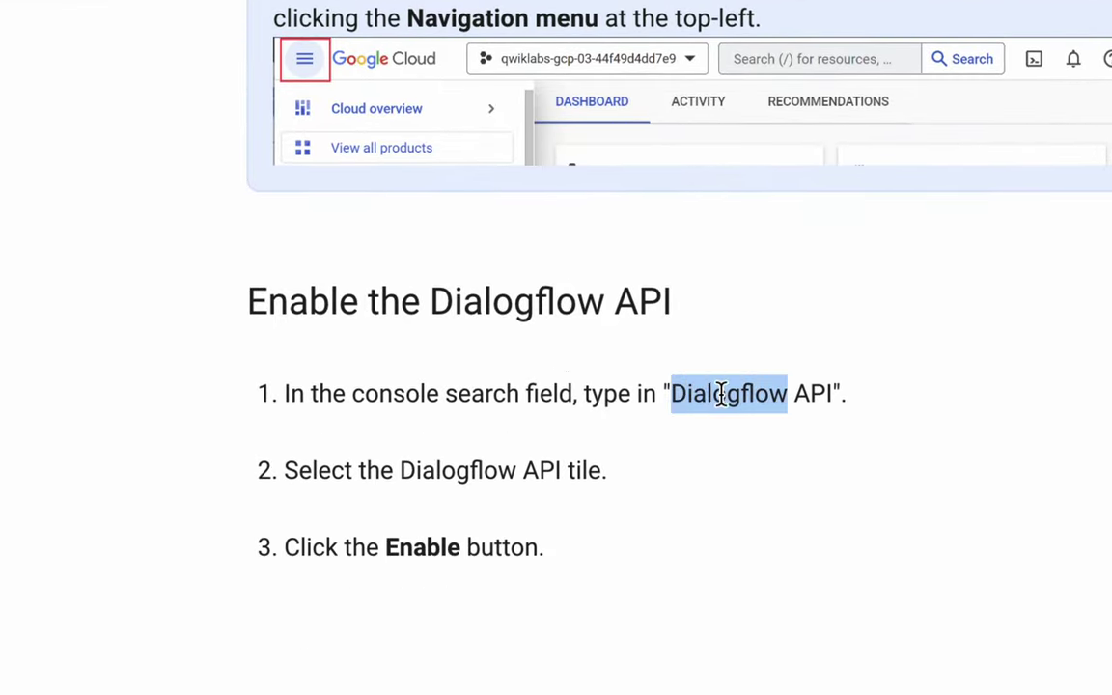
double_click(812, 393)
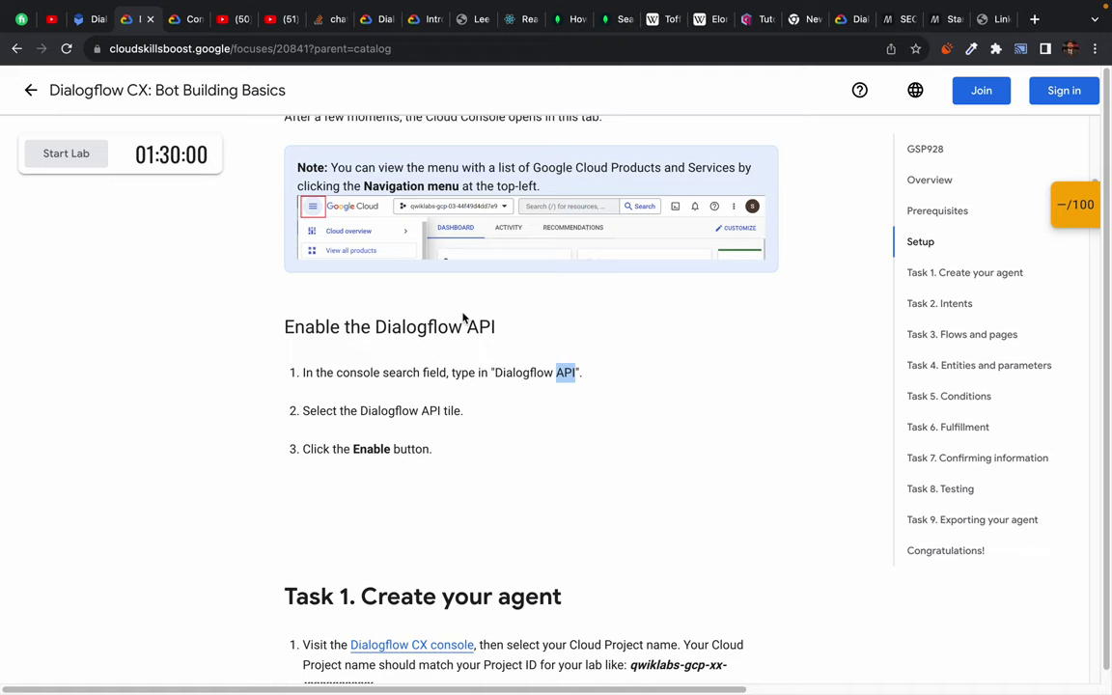
- Read the first instruction of Task 1 on visiting the Dialogflow CX console and selecting the matching Cloud project
scroll(529, 492, "down", 2)
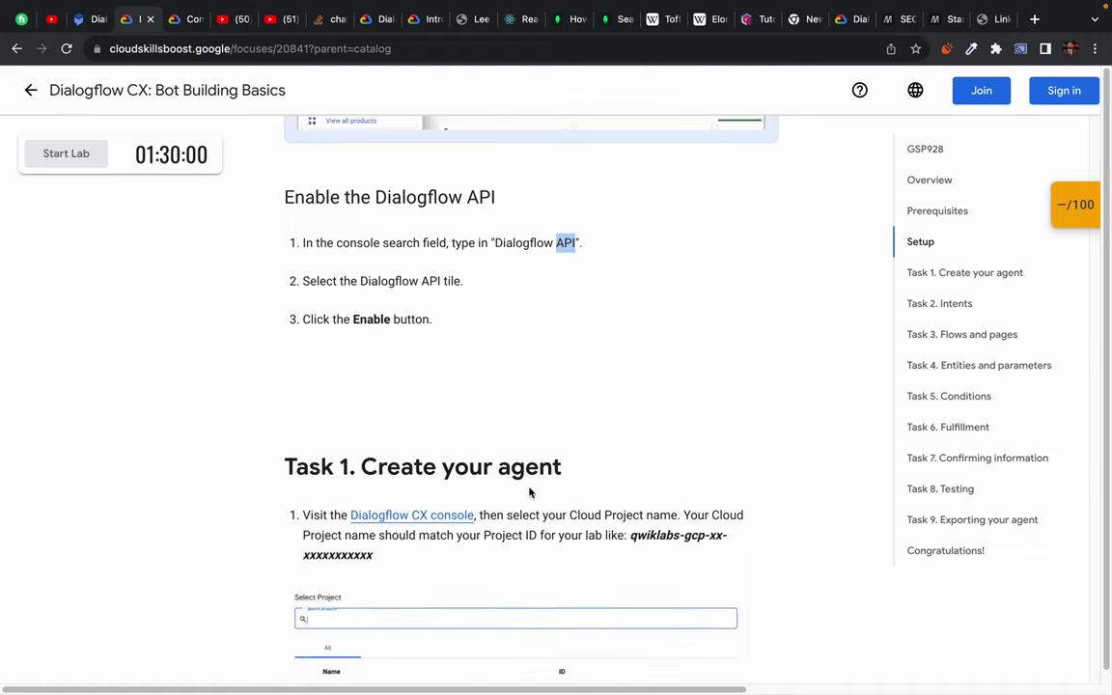
scroll(529, 492, "down", 3)
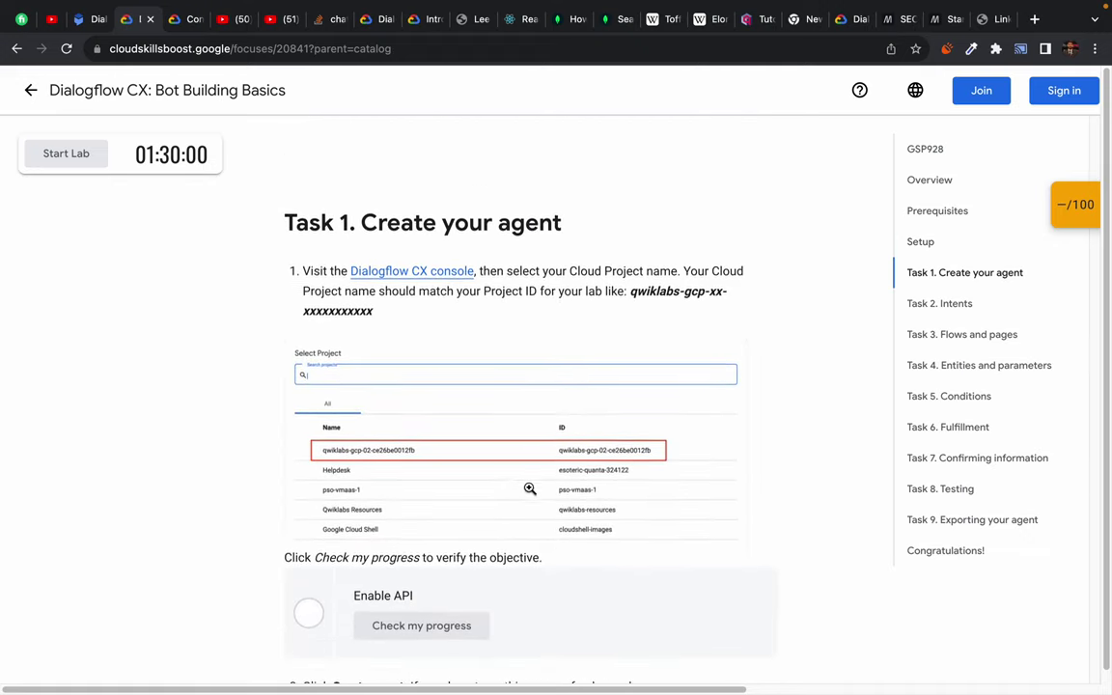
scroll(529, 489, "down", 2)
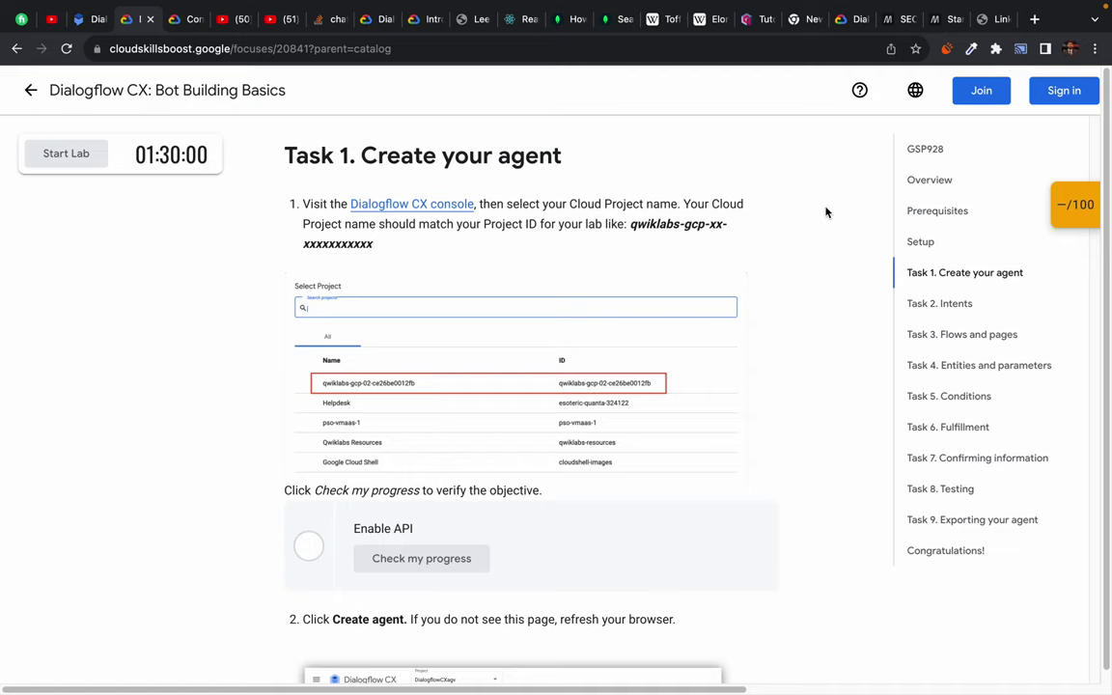
scroll(640, 262, "up", 3)
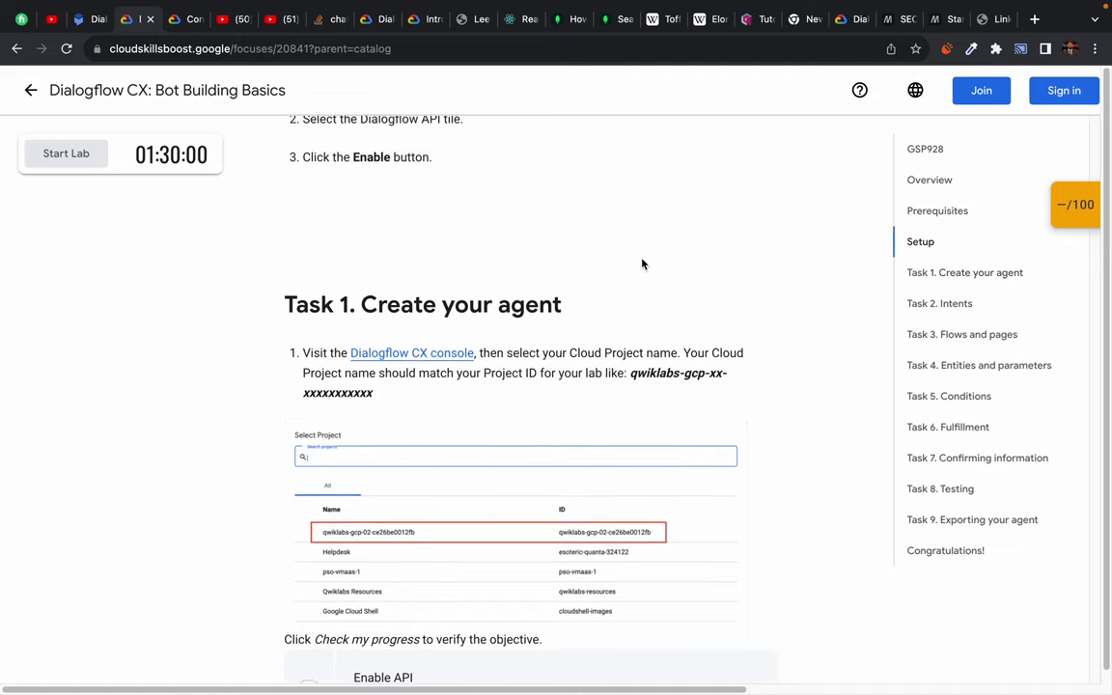
scroll(642, 263, "down", 3)
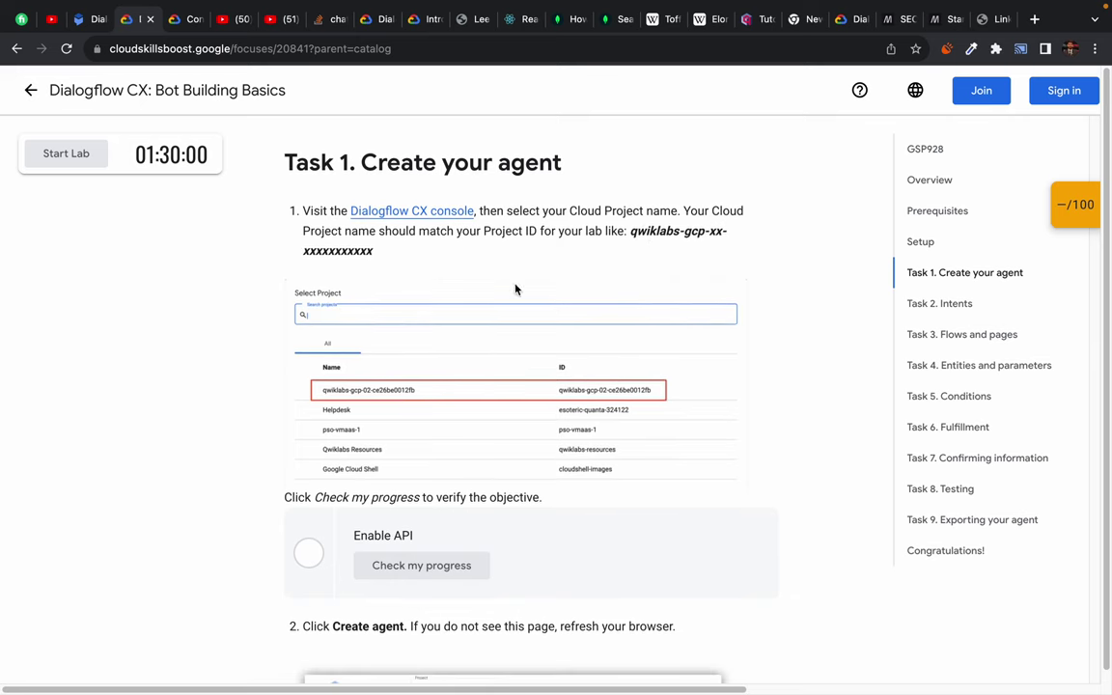
scroll(552, 316, "down", 1)
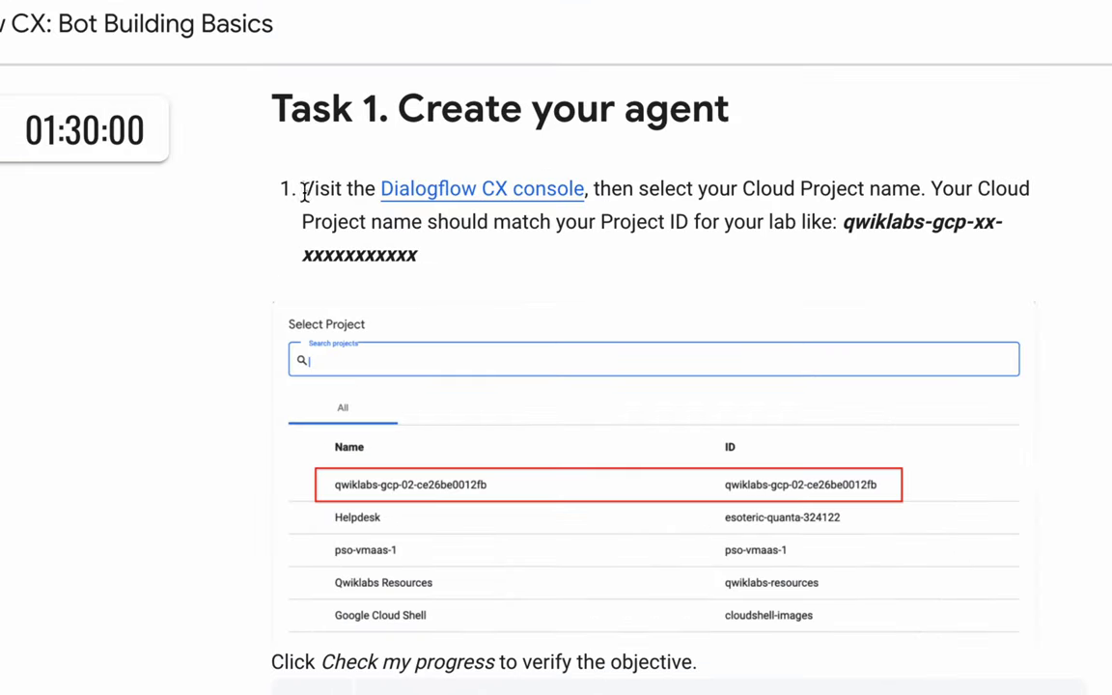
left_click_drag(348, 190, 891, 191)
left_click(650, 178)
double_click(893, 193)
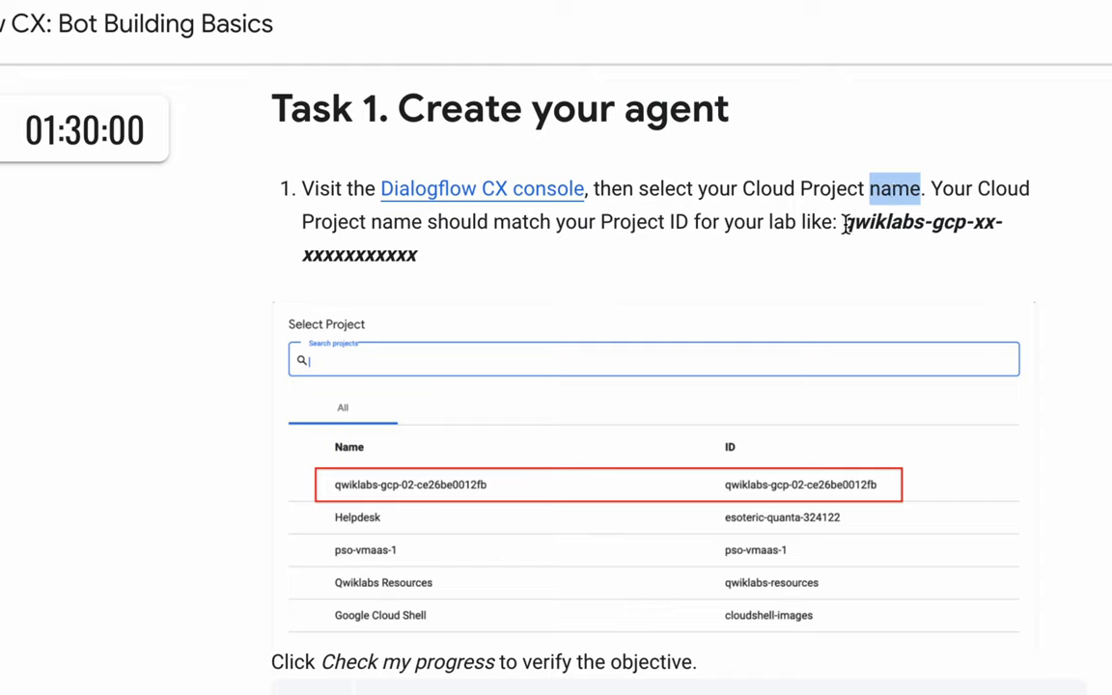
left_click_drag(842, 226, 860, 282)
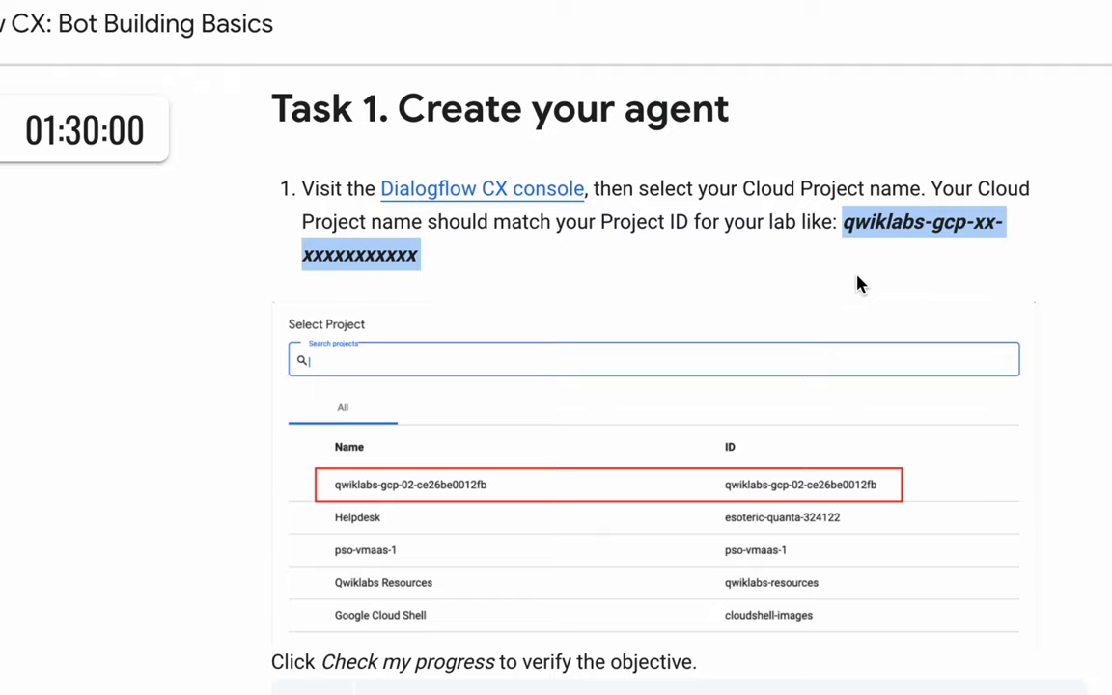
- Review the Task 1 instructions on creating an agent, including its name and location settings
scroll(758, 280, "down", 2)
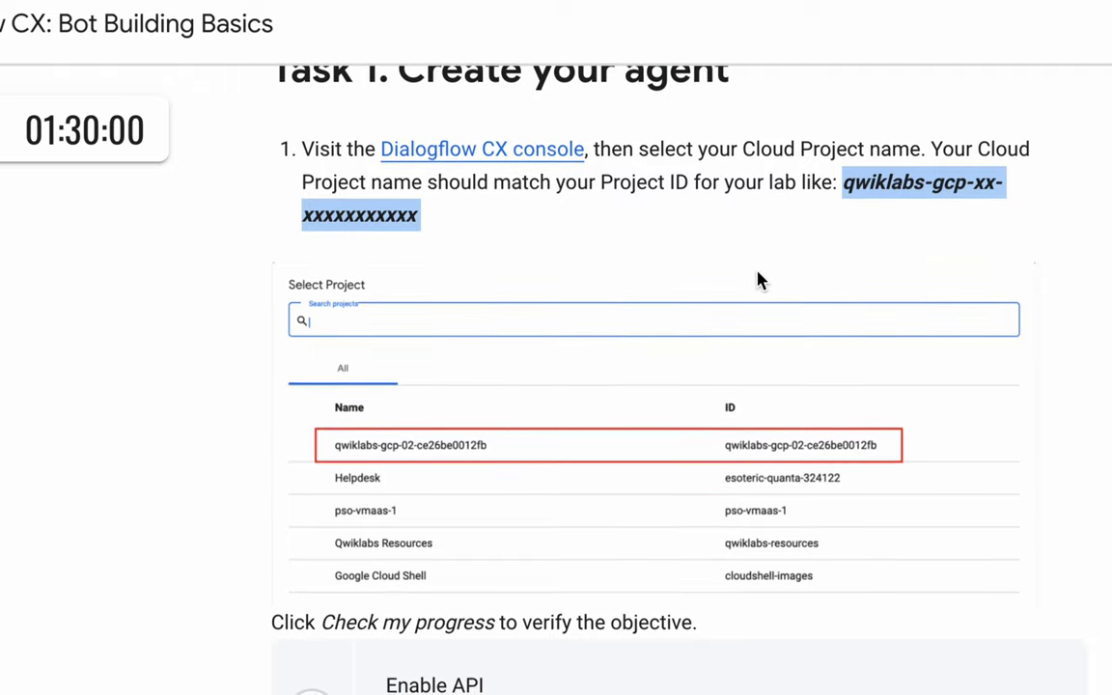
scroll(758, 280, "down", 5)
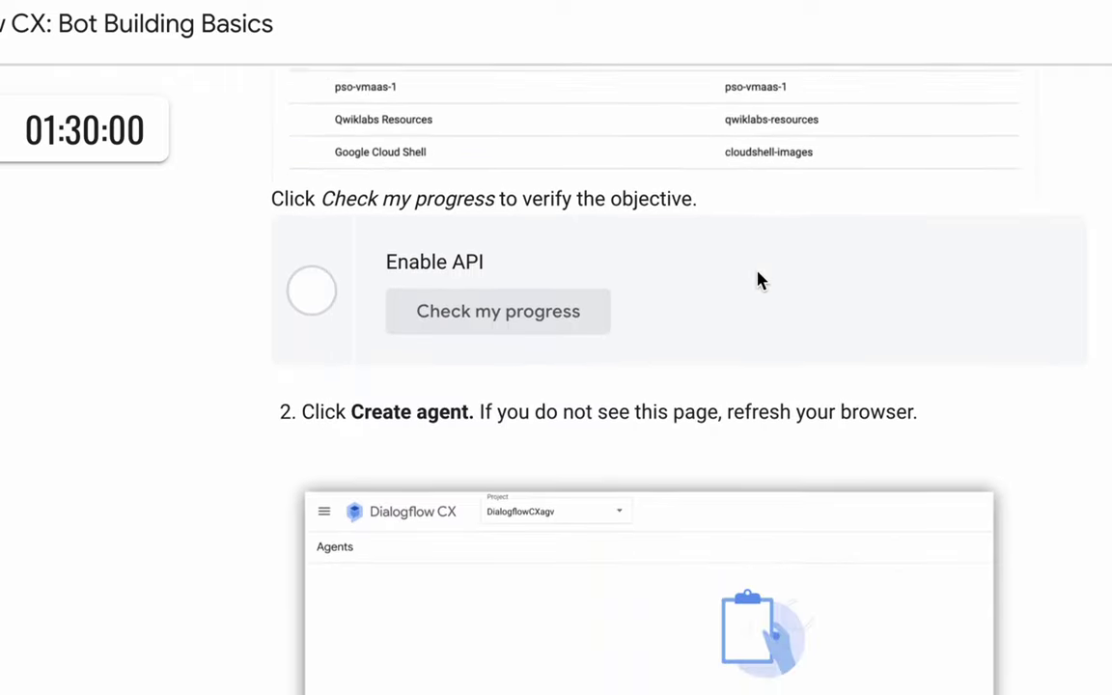
scroll(757, 280, "up", 1)
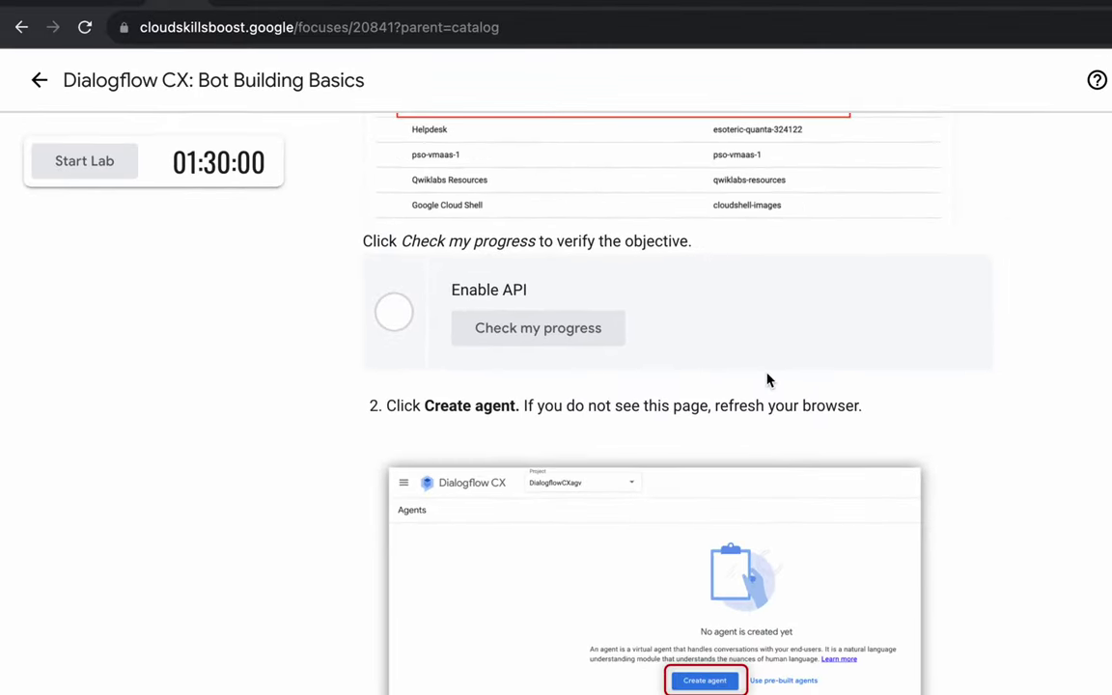
scroll(768, 379, "down", 1)
scroll(769, 377, "right", 2)
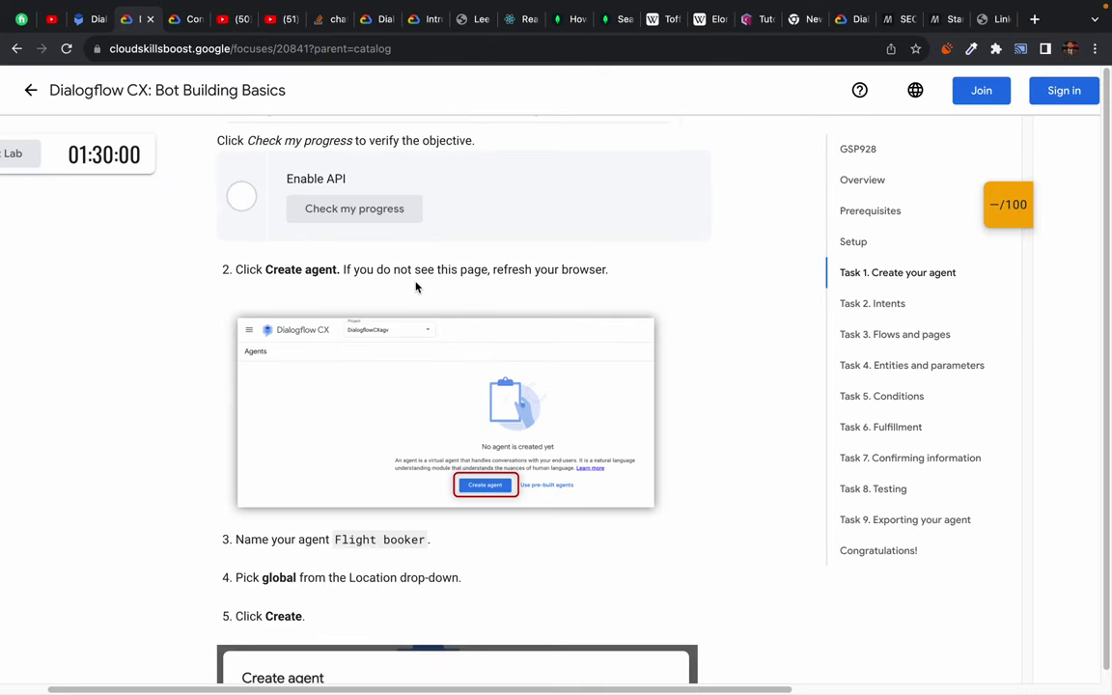
- Switch back to the Dialogflow CX console and choose chatbotdemo-mykk as the project
left_click(85, 18)
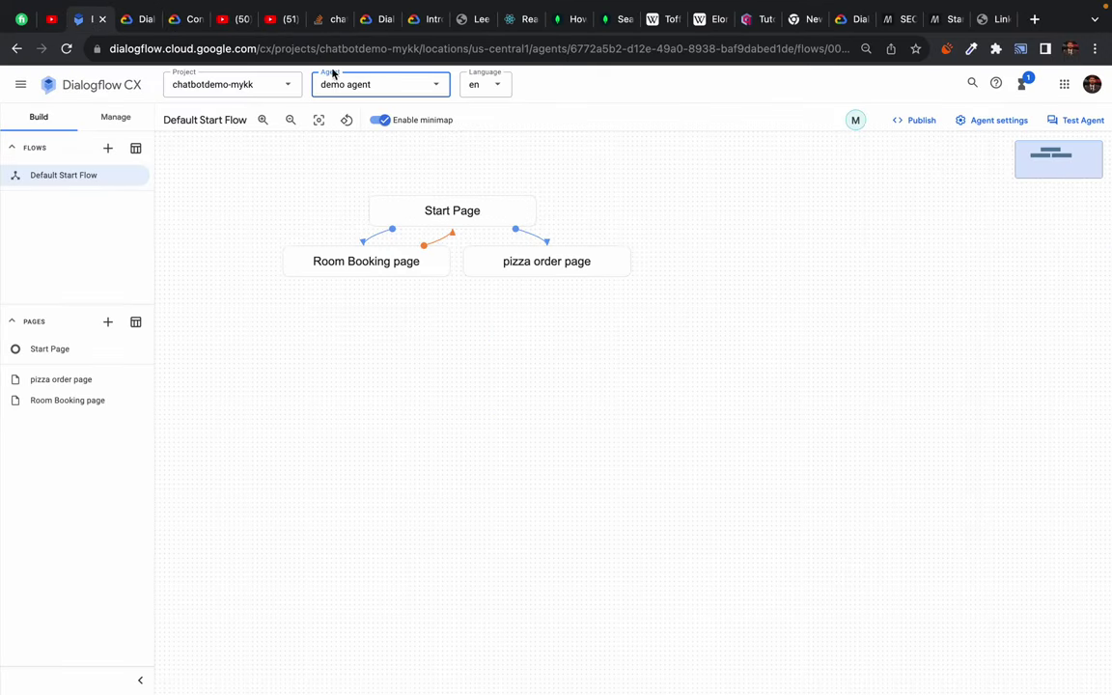
left_click(216, 89)
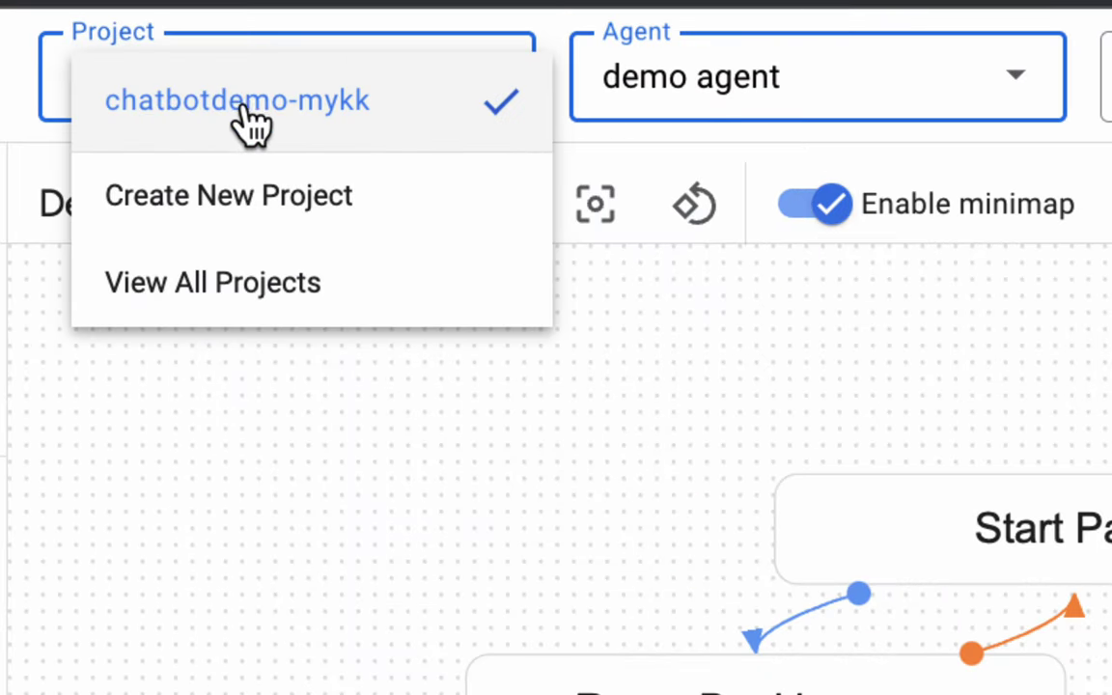
left_click(255, 121)
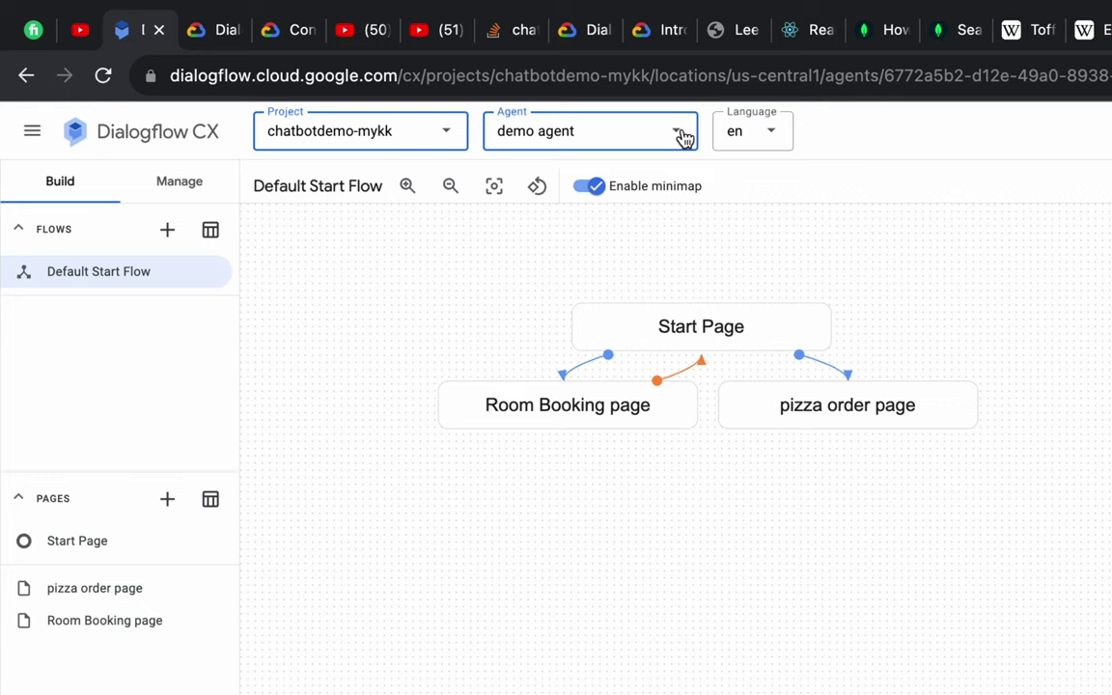
key("Tab")
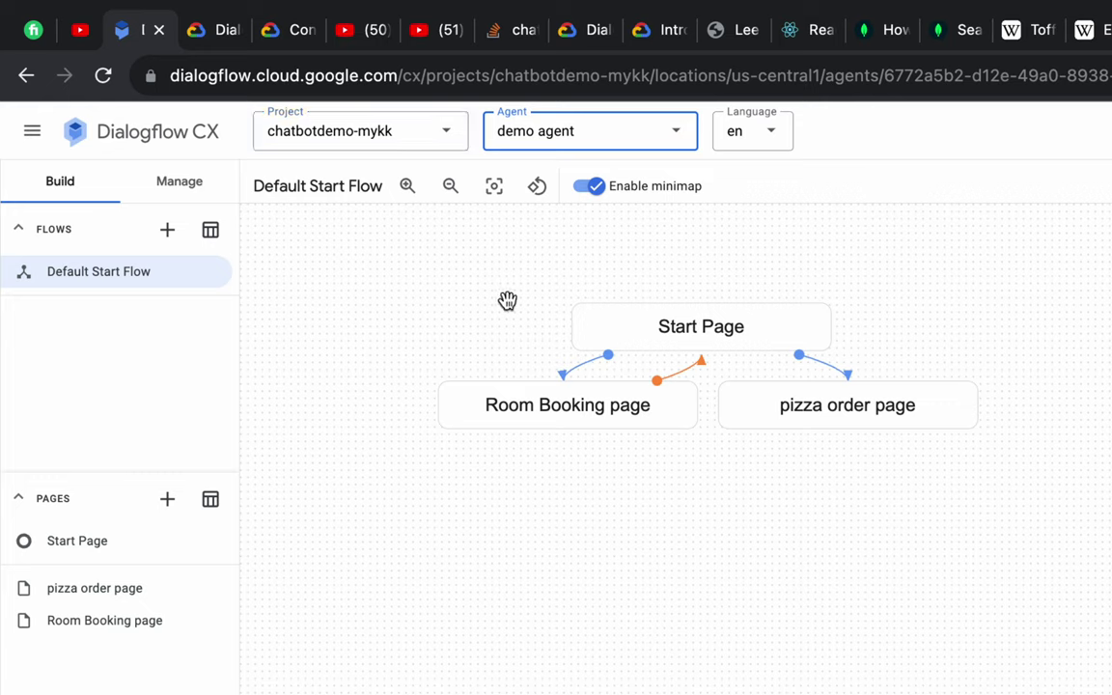
- Start creating a new agent in the current project with the Build your own option
left_click(687, 139)
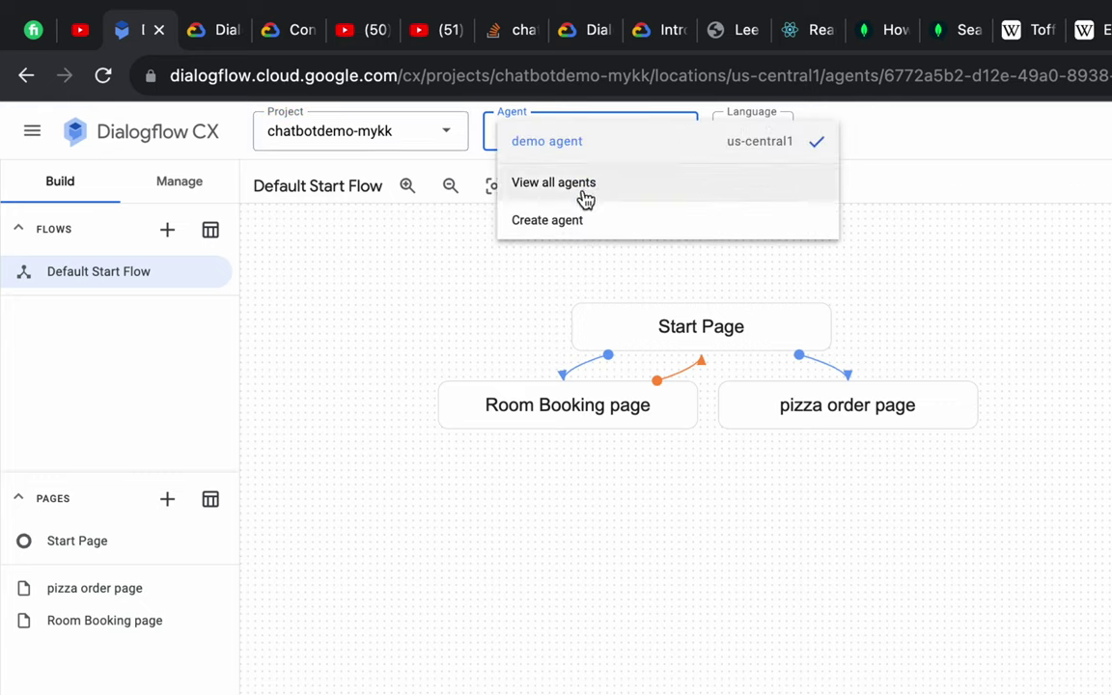
left_click(576, 222)
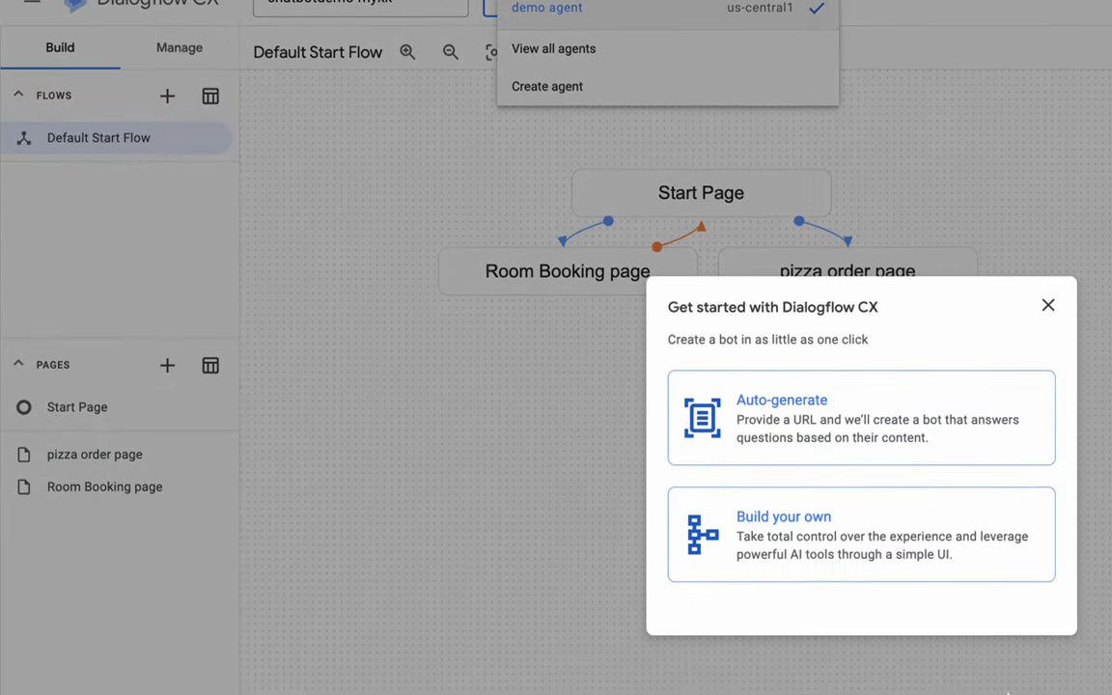
left_click(645, 516)
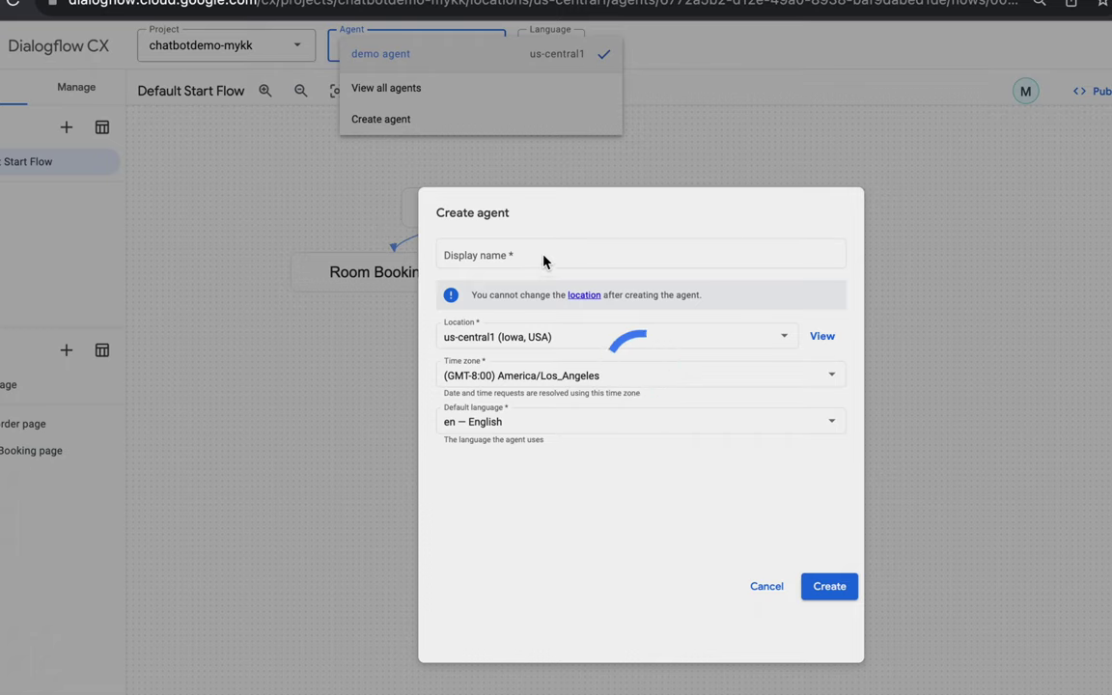
- Enter SMIT b3 as the display name of the new agent
left_click(500, 255)
type("SMIT")
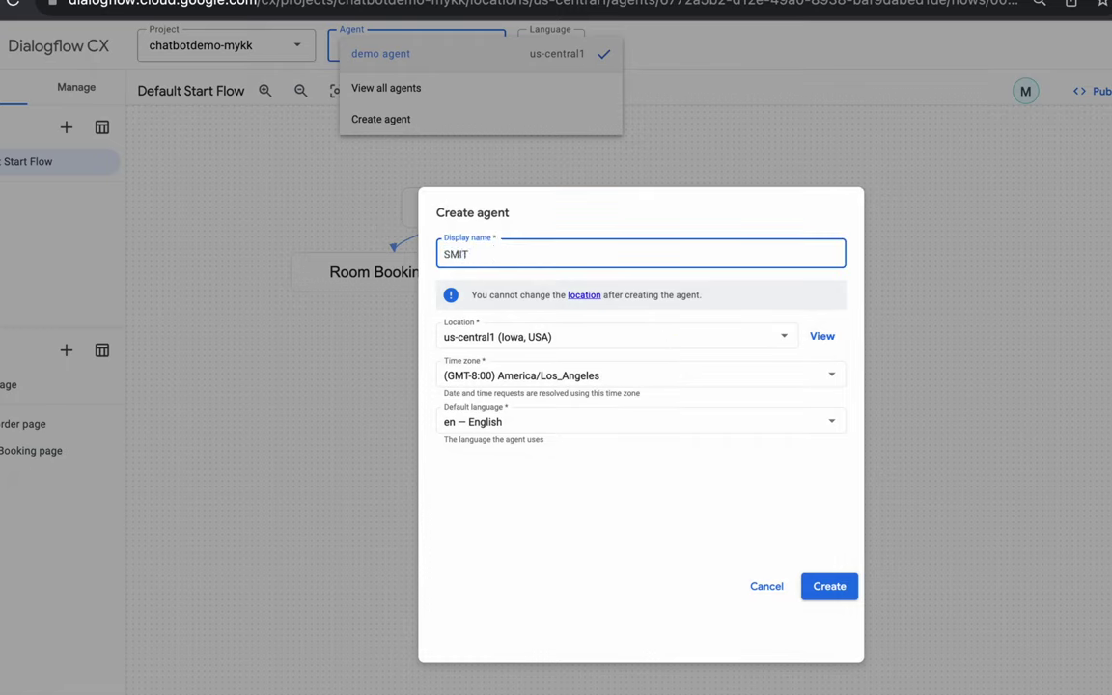
type(" b3")
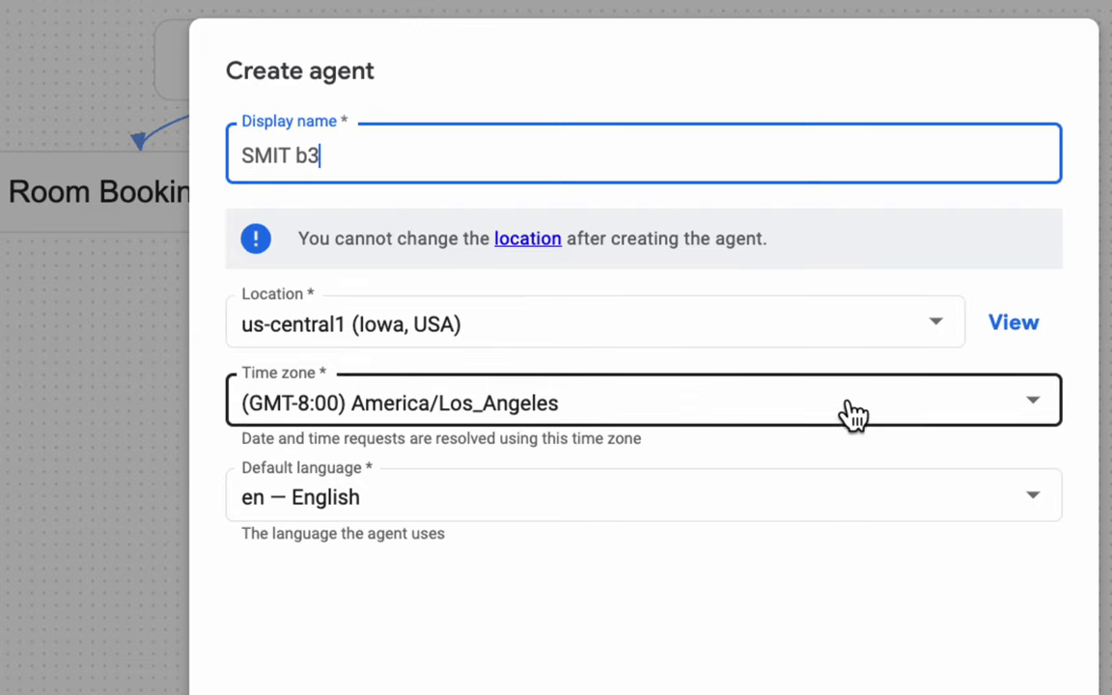
left_click(527, 410)
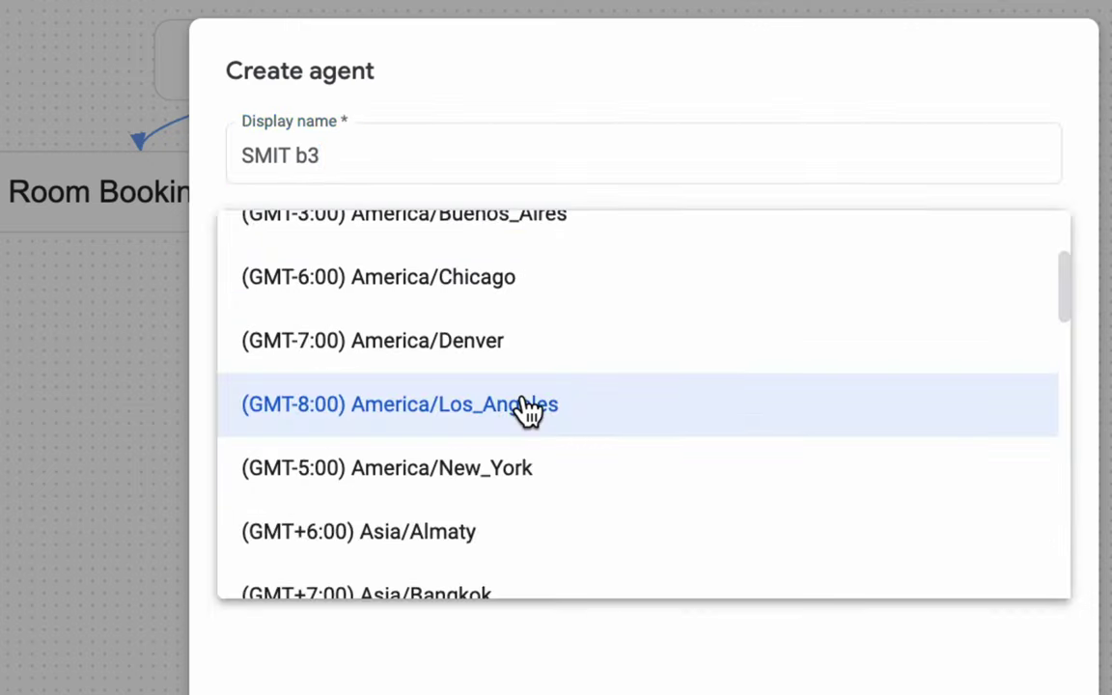
scroll(389, 509, "down", 8)
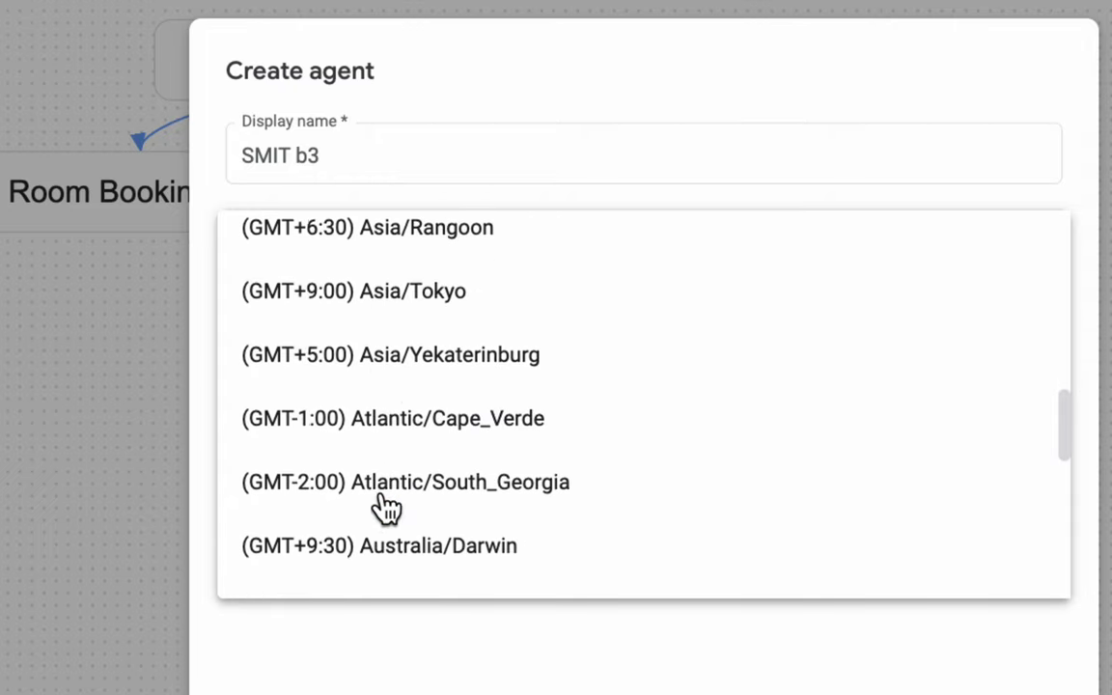
scroll(386, 507, "up", 1)
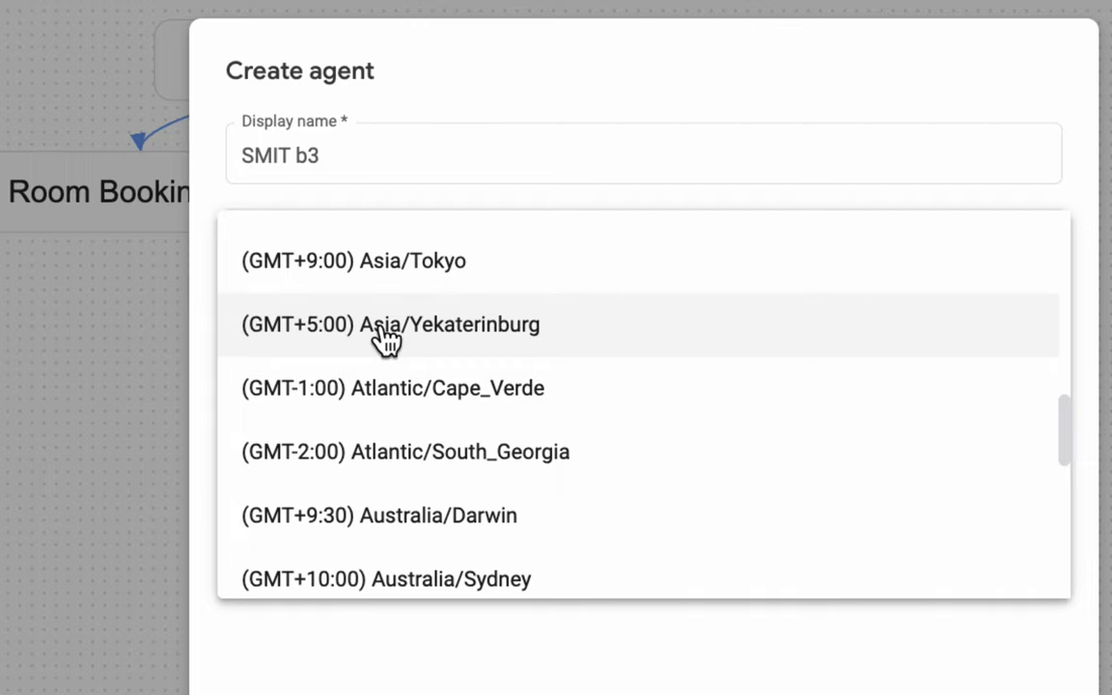
left_click(373, 106)
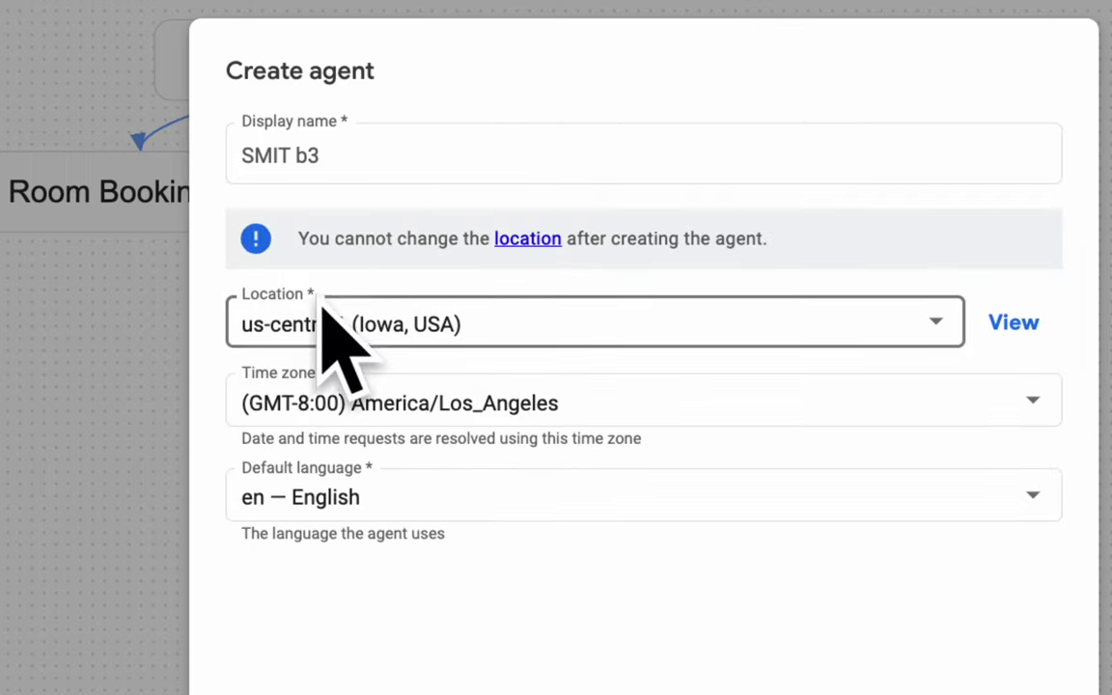
- Set the new agent's time zone to (GMT+5:00) Asia/Yekaterinburg
left_click(398, 406)
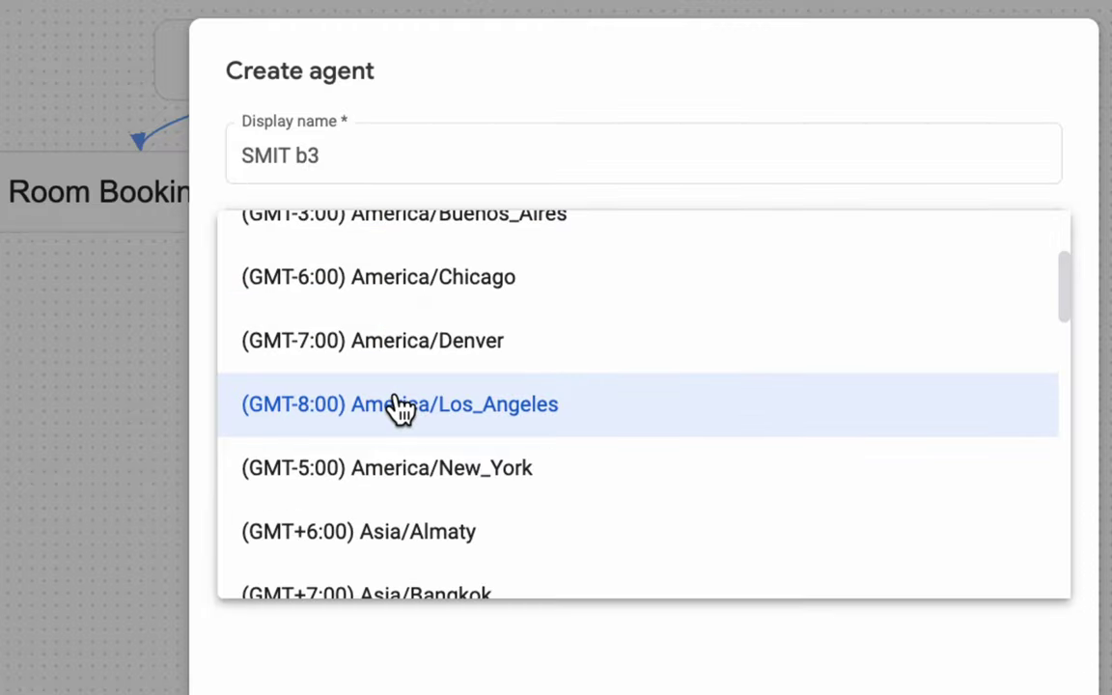
scroll(454, 464, "up", 3)
scroll(458, 463, "down", 15)
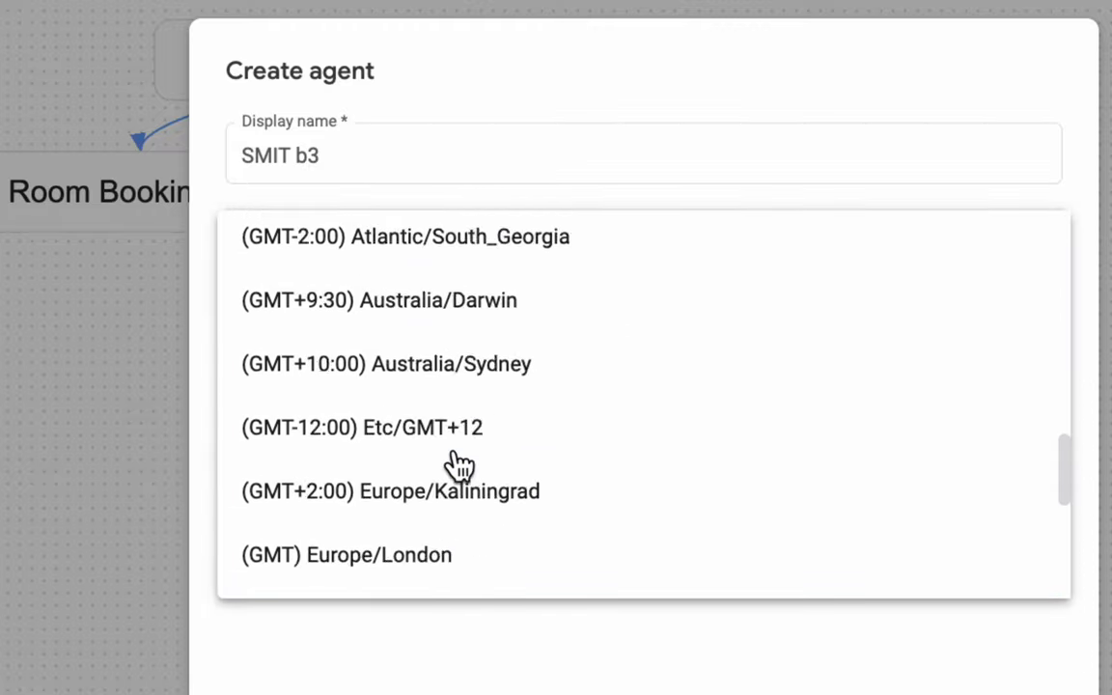
scroll(459, 465, "down", 2)
scroll(459, 464, "up", 8)
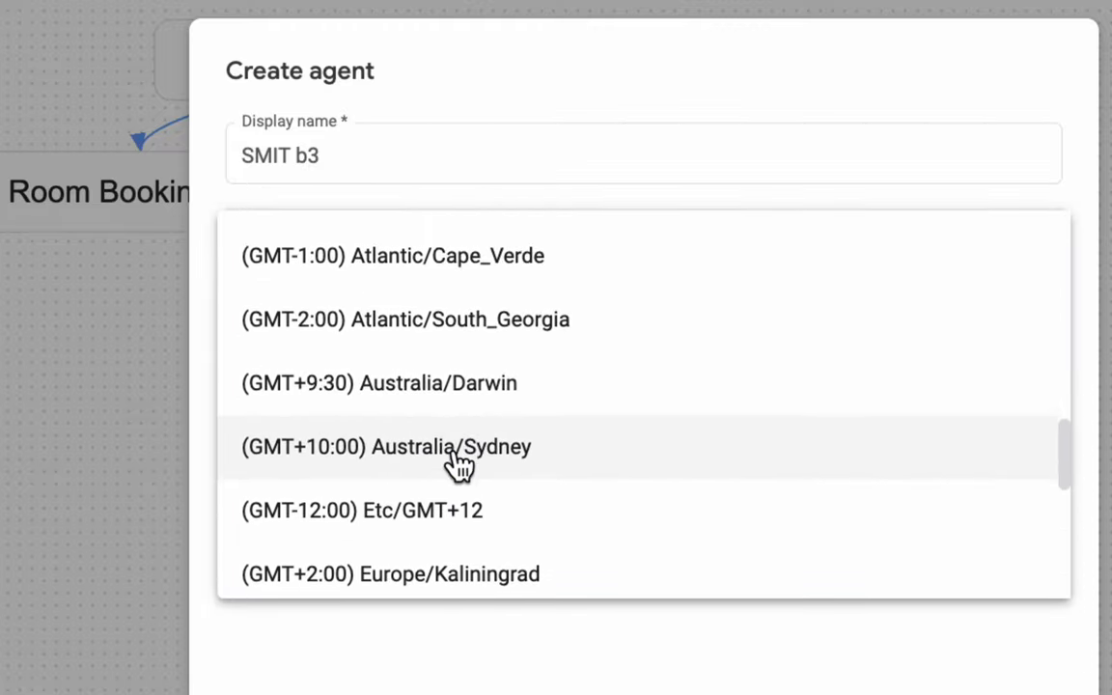
scroll(460, 466, "down", 1)
scroll(459, 464, "up", 4)
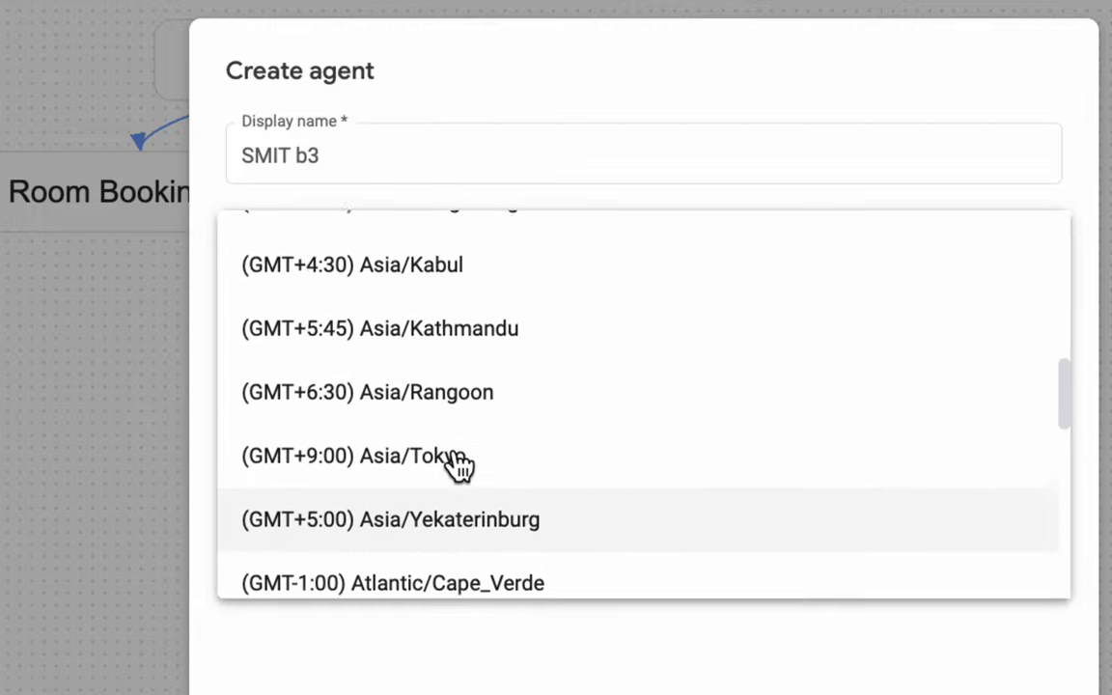
scroll(459, 466, "down", 2)
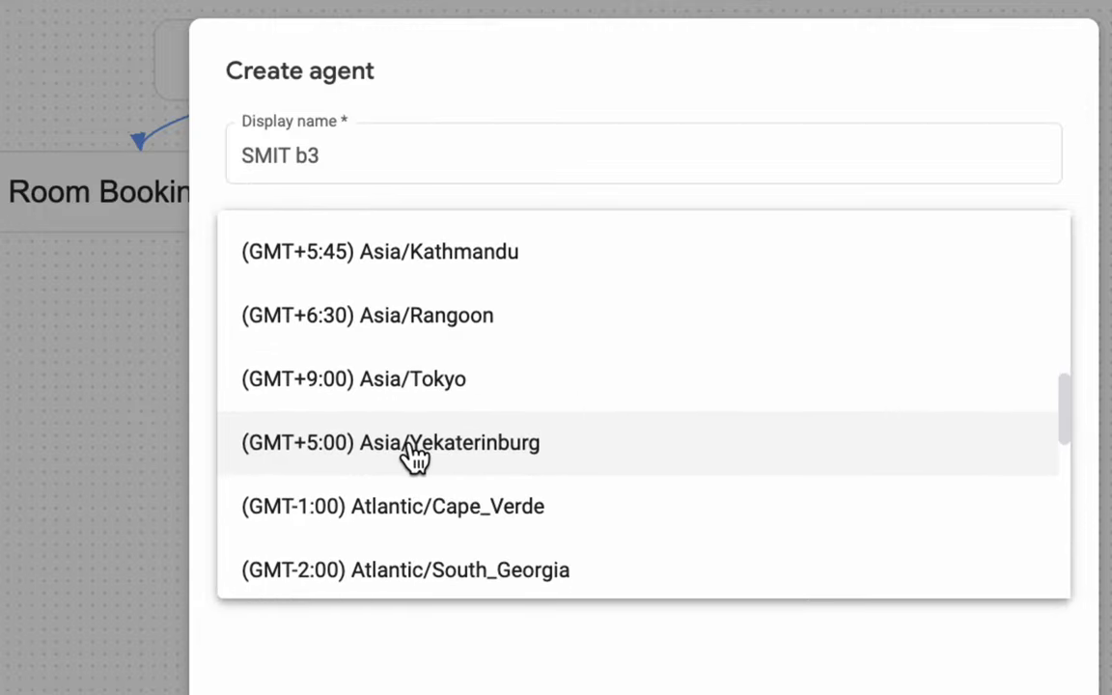
left_click(414, 456)
left_click(459, 610)
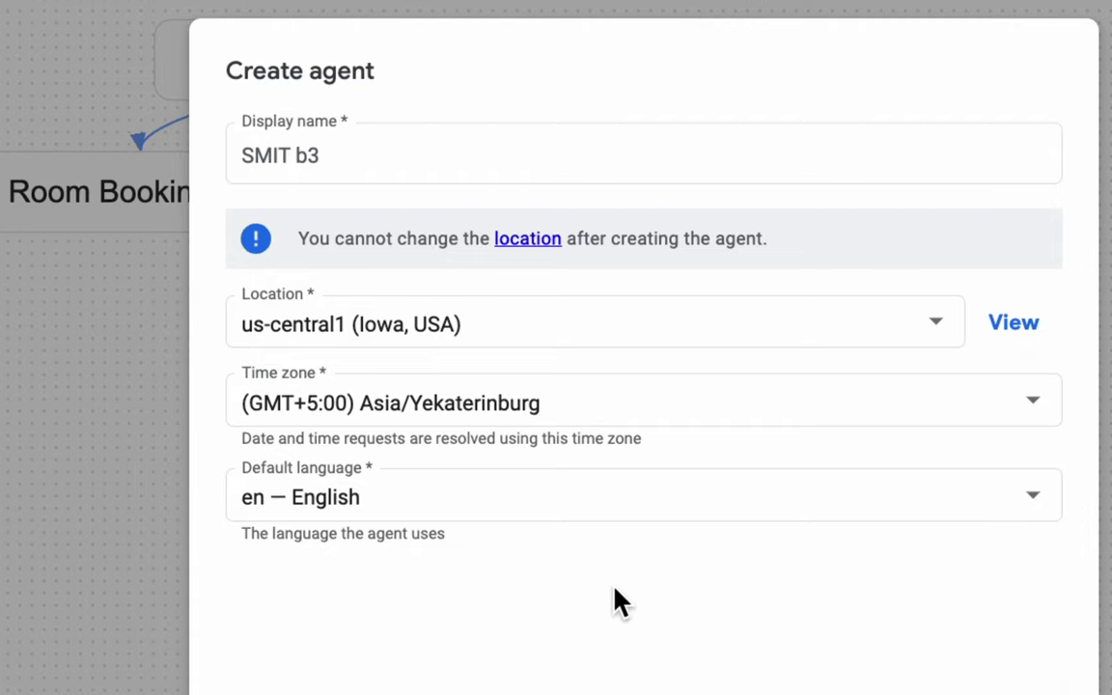
- Examine the full list of default languages offered for the new agent without choosing another language
scroll(618, 606, "down", 3)
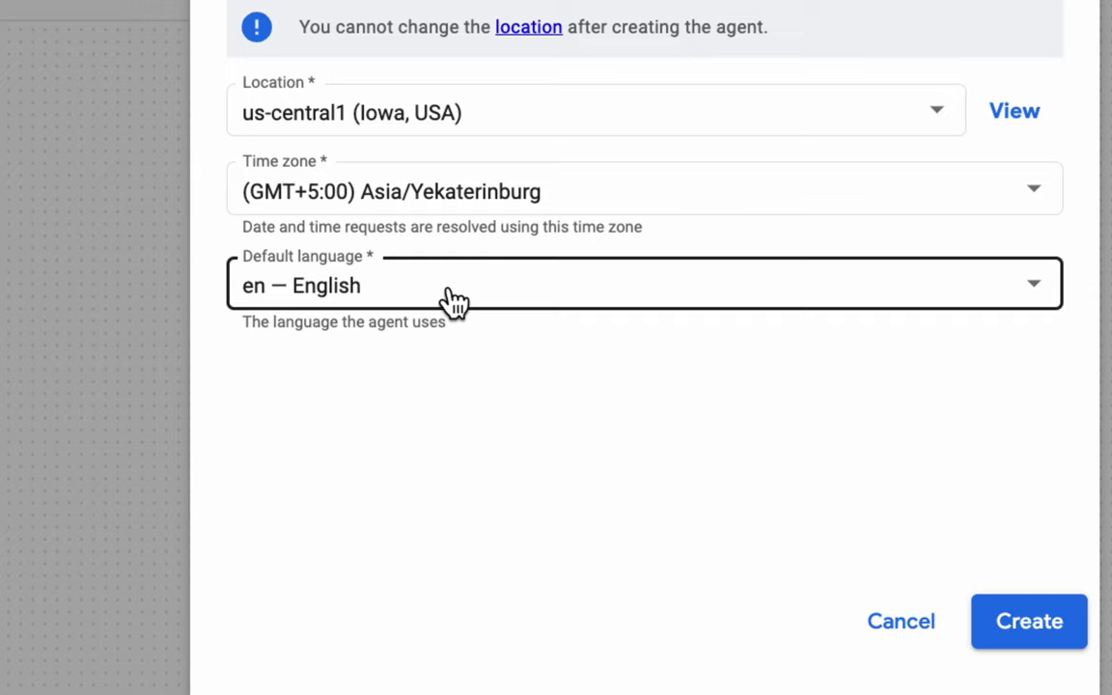
left_click(452, 302)
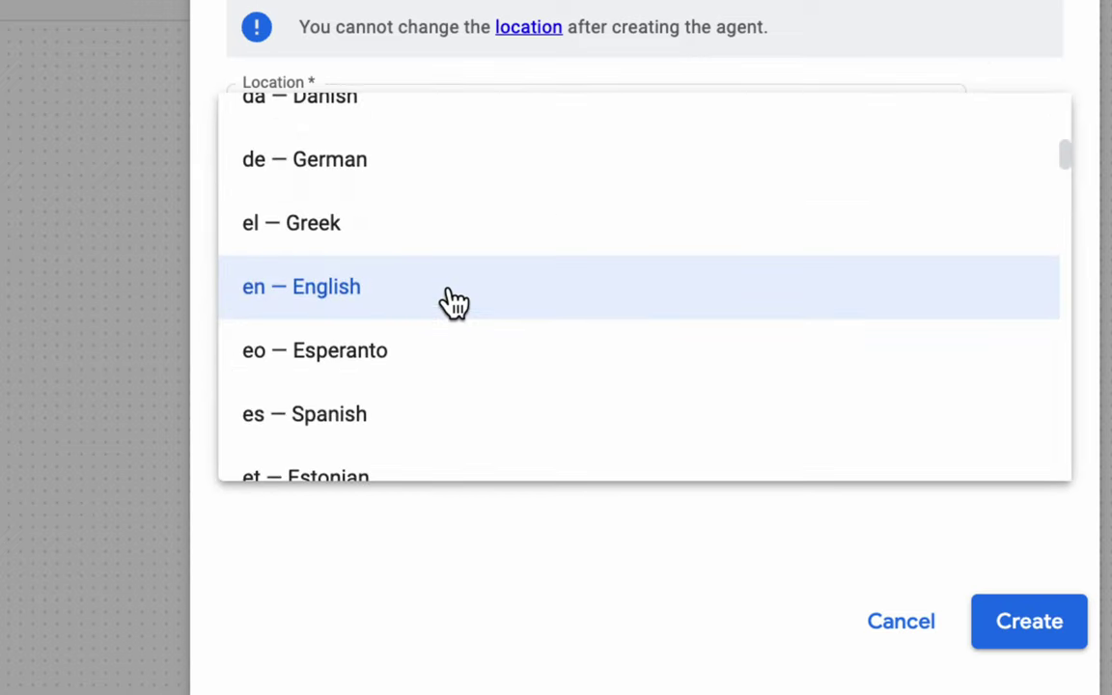
scroll(396, 316, "up", 6)
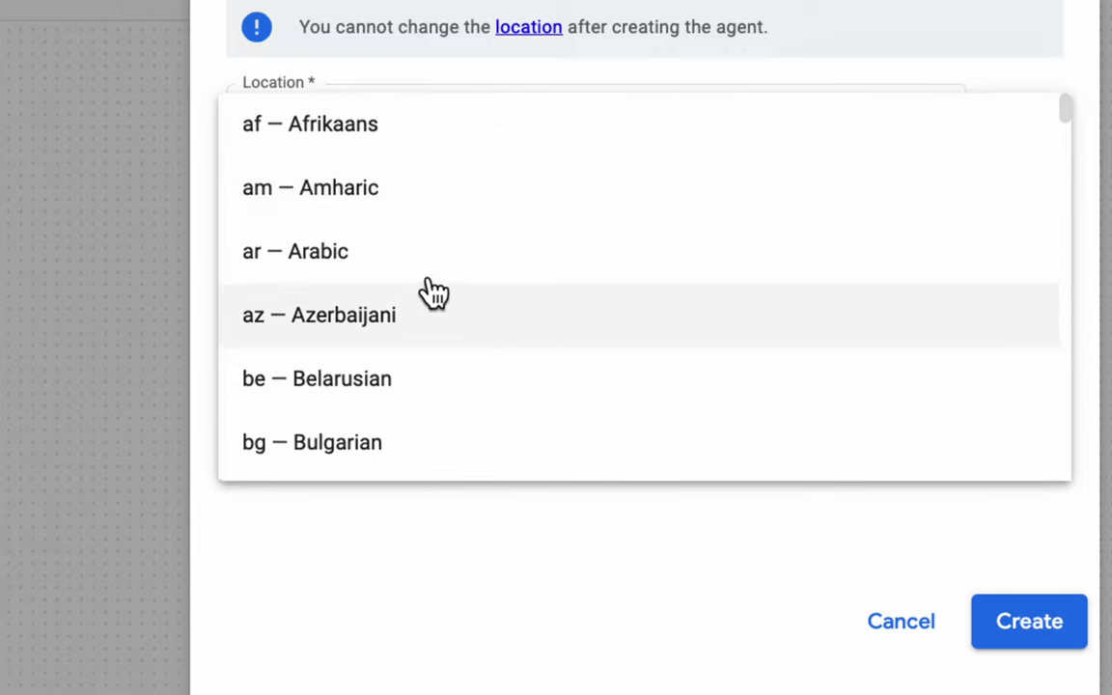
scroll(465, 325, "down", 1)
scroll(464, 325, "down", 5)
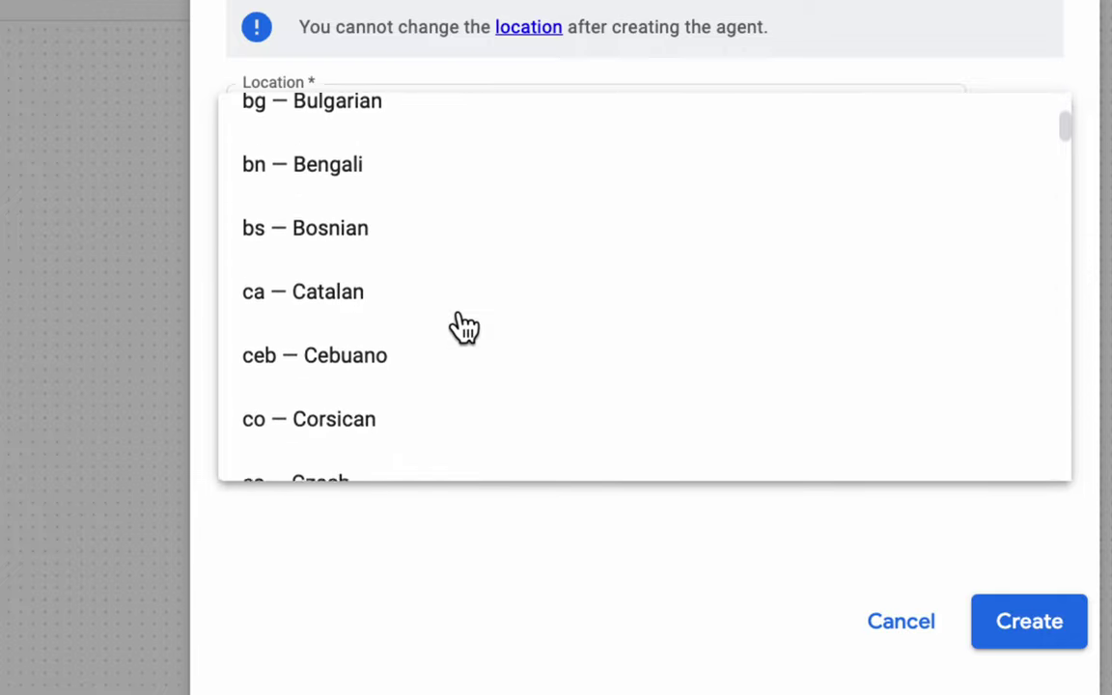
scroll(464, 325, "down", 6)
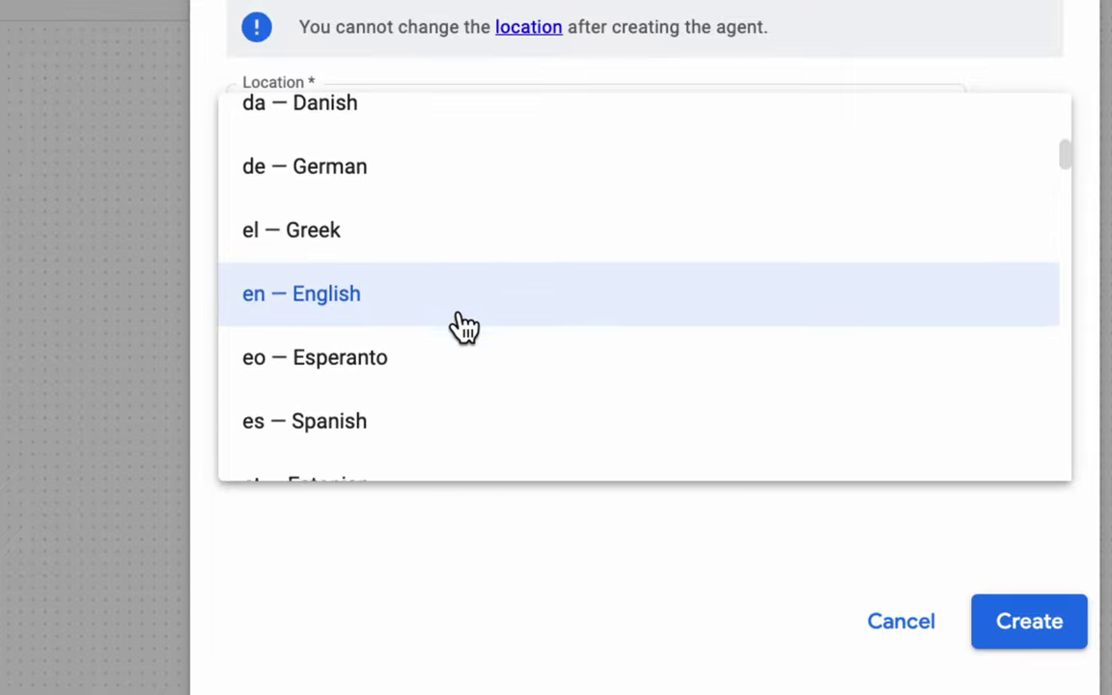
scroll(464, 326, "down", 6)
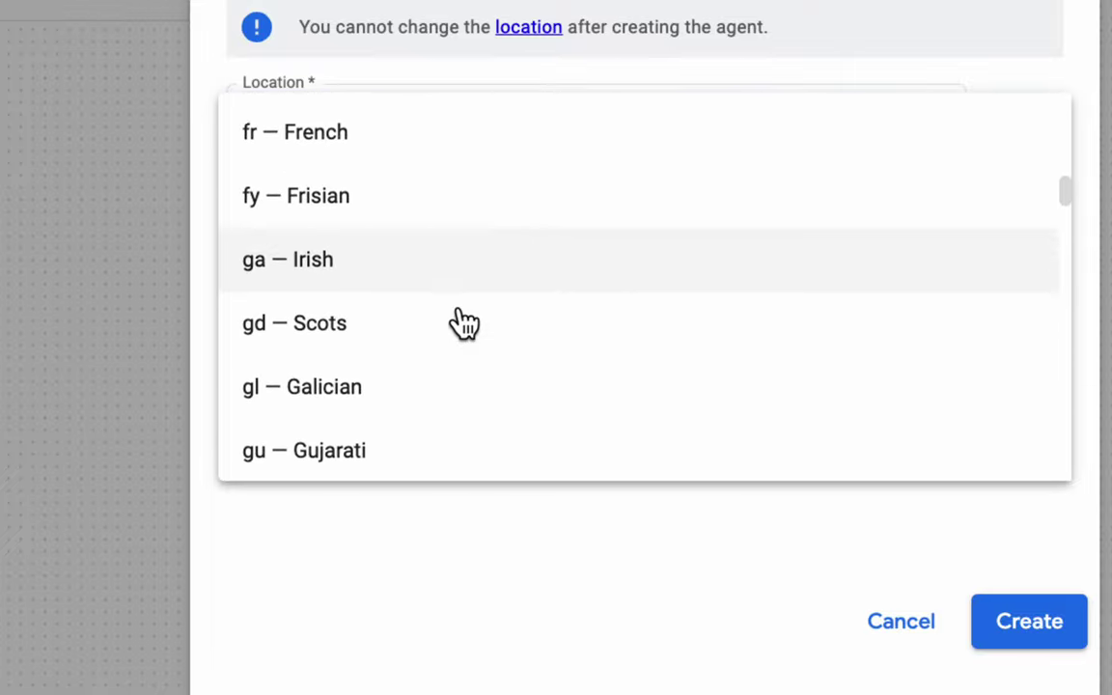
scroll(465, 324, "down", 1)
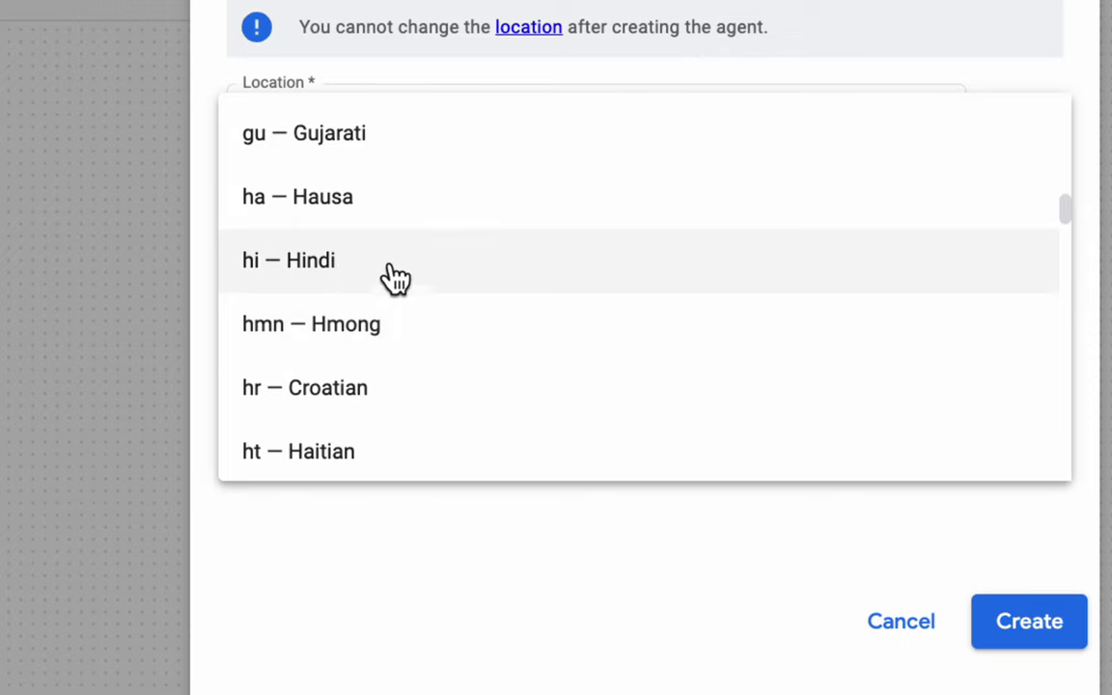
scroll(412, 286, "down", 5)
scroll(412, 285, "down", 8)
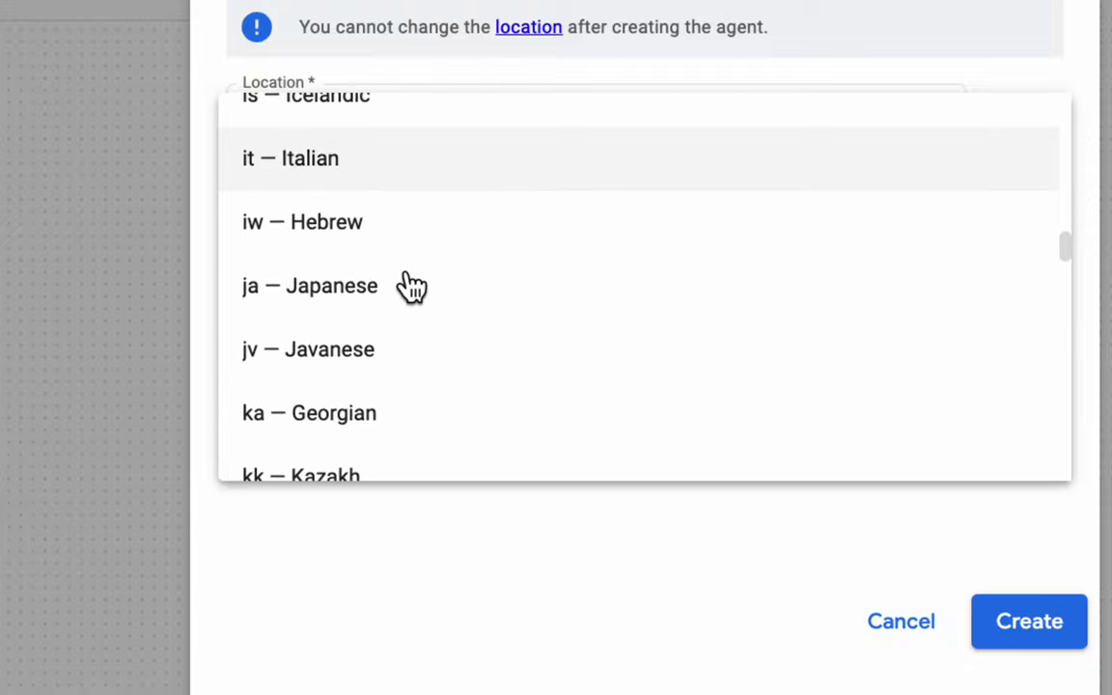
scroll(412, 286, "down", 8)
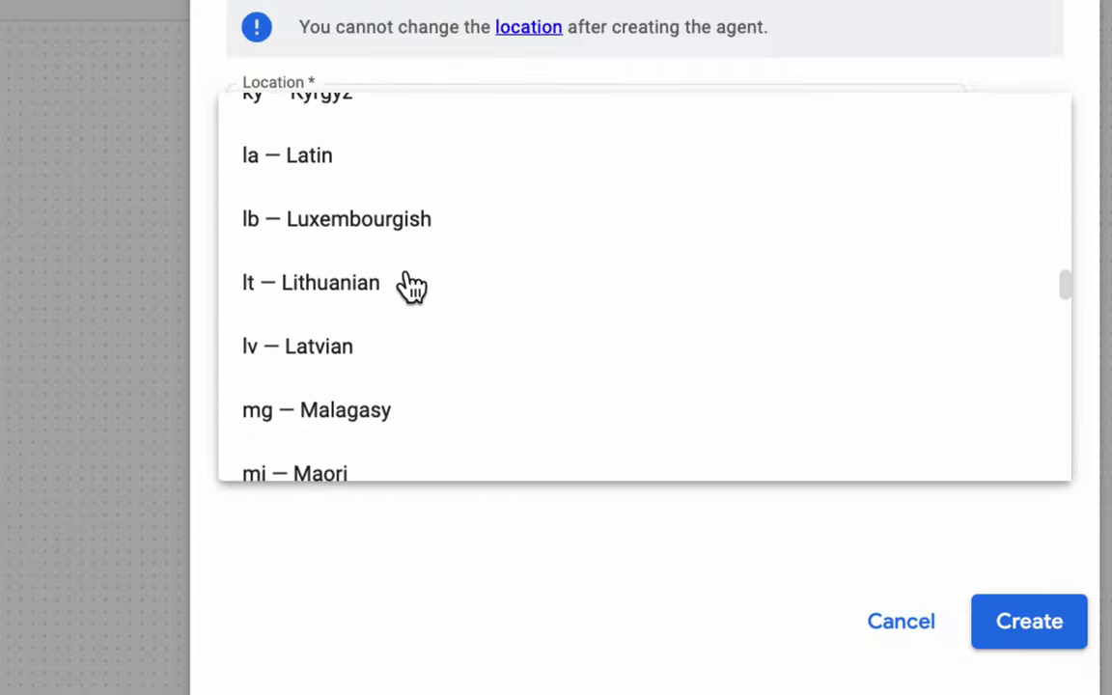
scroll(412, 286, "down", 5)
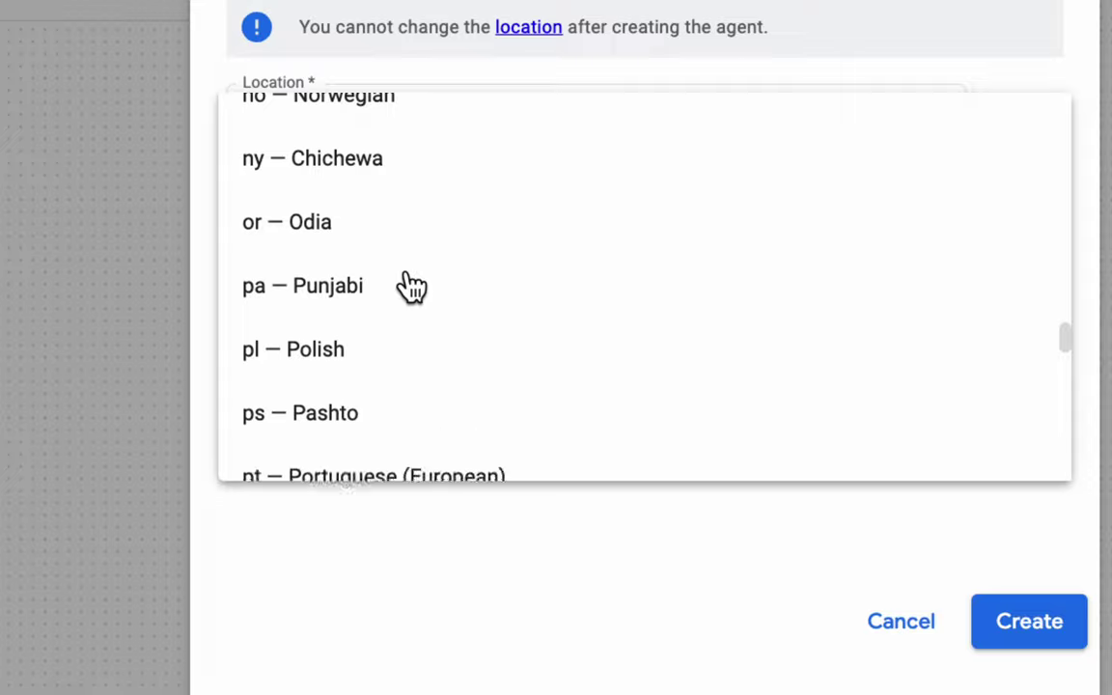
scroll(444, 328, "down", 5)
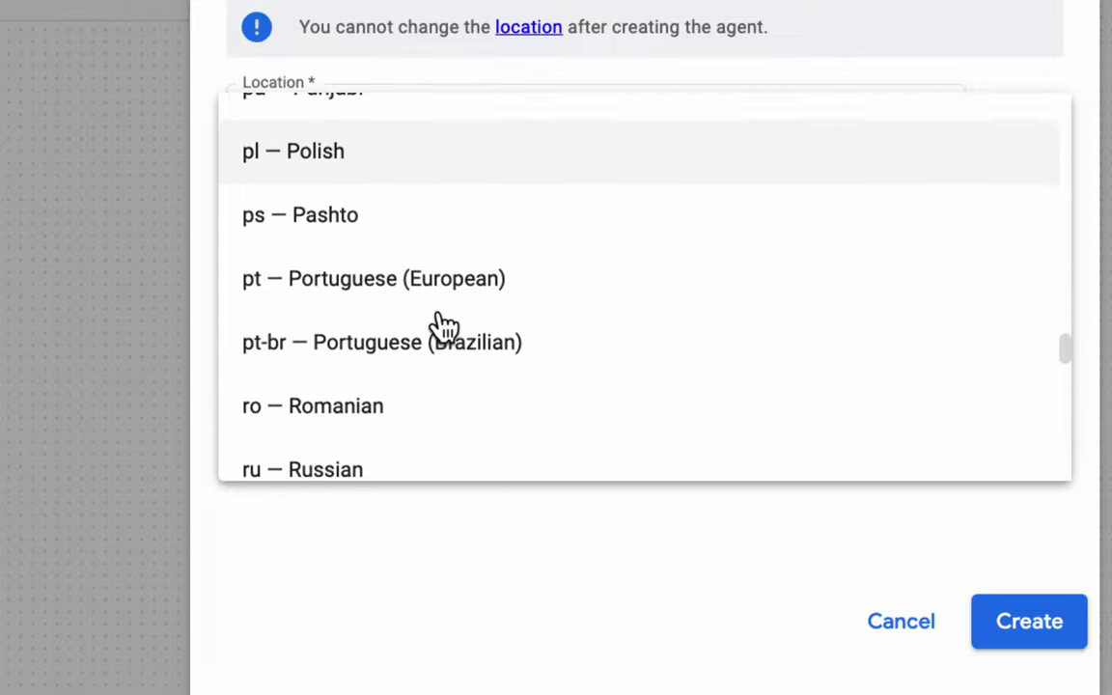
scroll(444, 328, "down", 2)
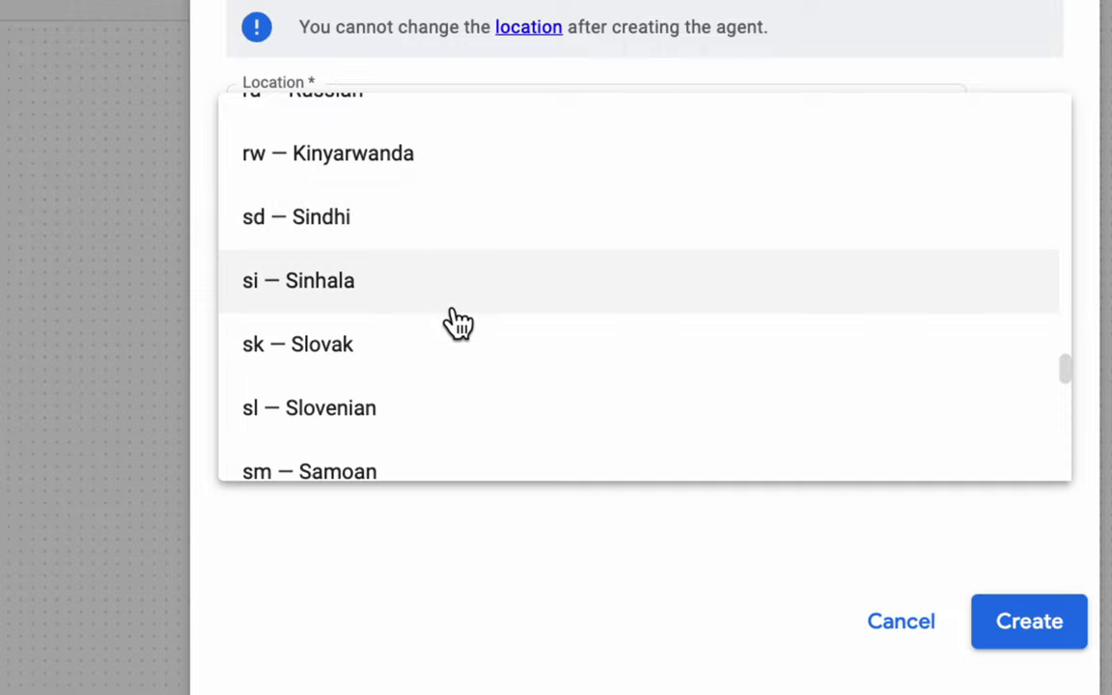
scroll(459, 323, "down", 4)
scroll(459, 323, "down", 5)
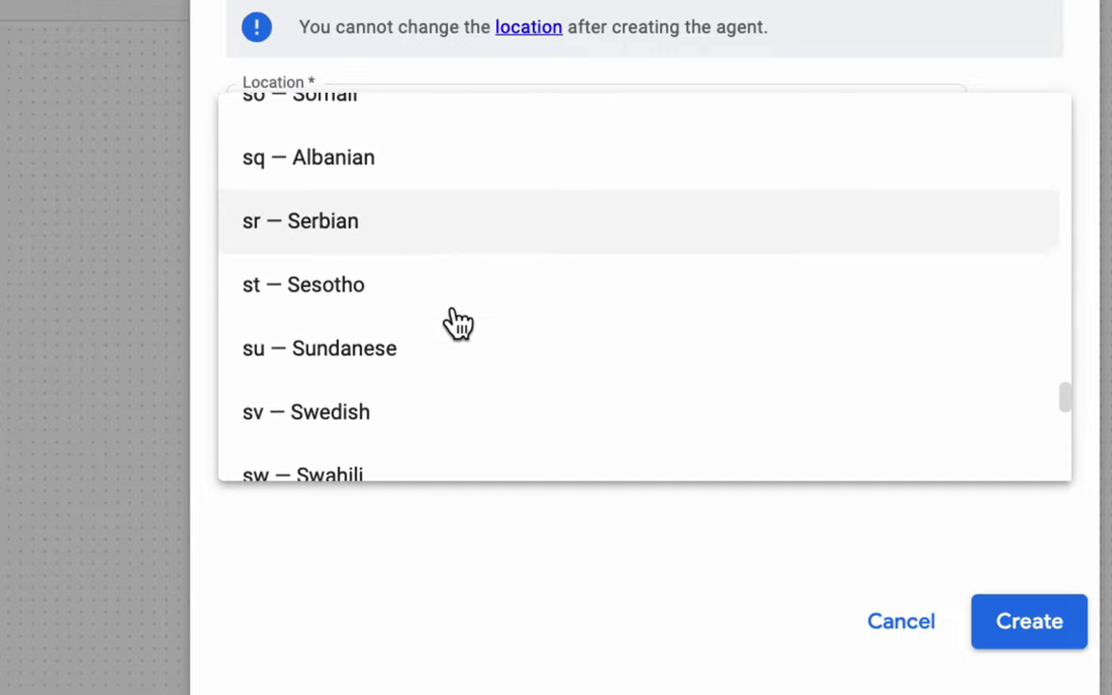
scroll(460, 323, "down", 5)
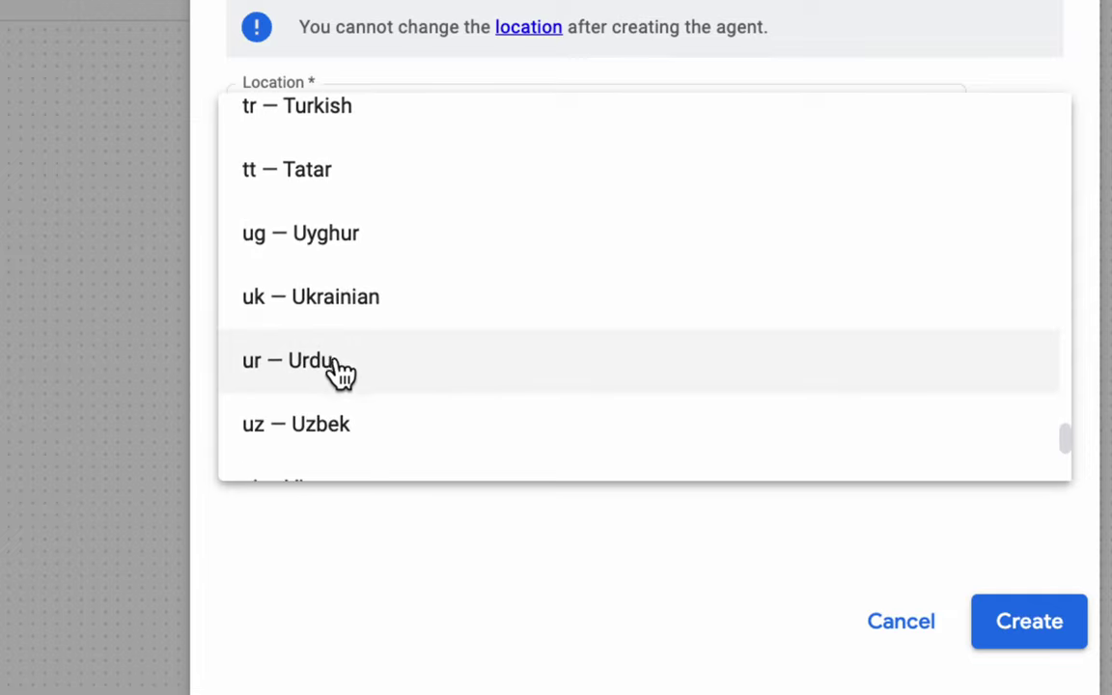
scroll(342, 374, "down", 2)
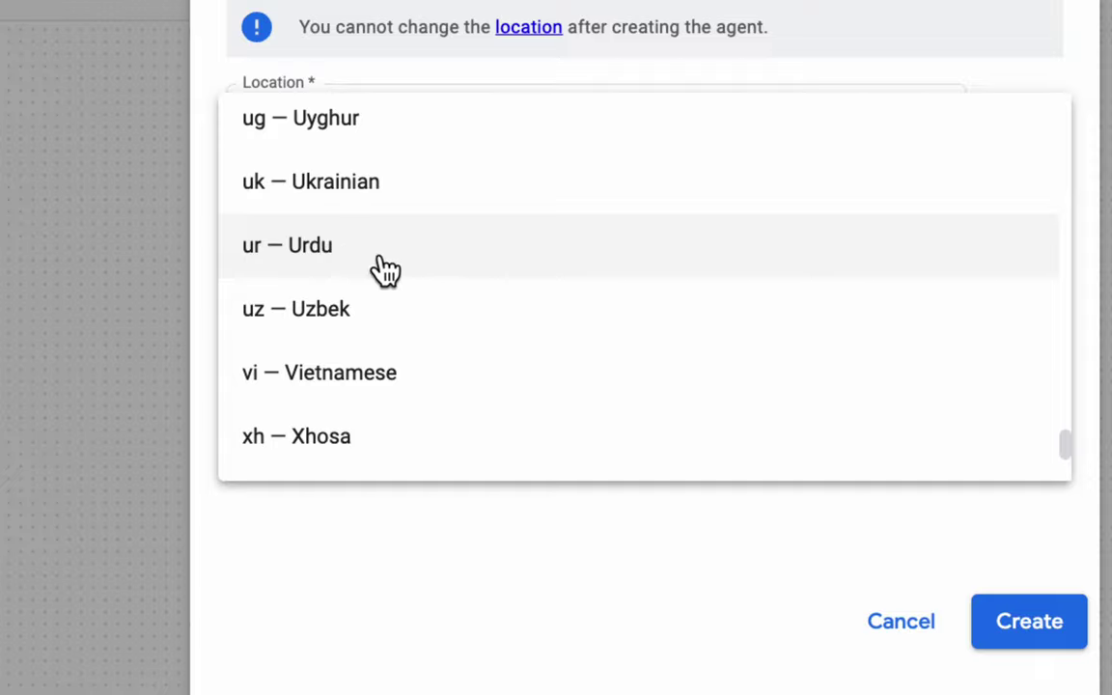
scroll(385, 270, "up", 1)
scroll(446, 314, "down", 5)
scroll(447, 315, "up", 4)
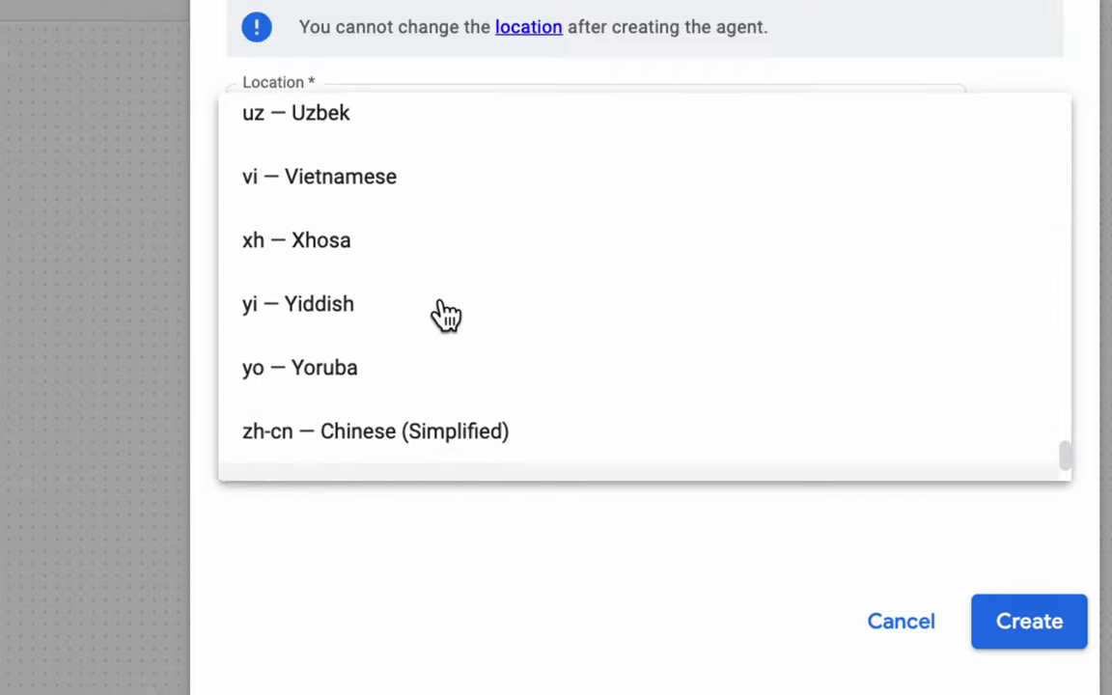
left_click(487, 531)
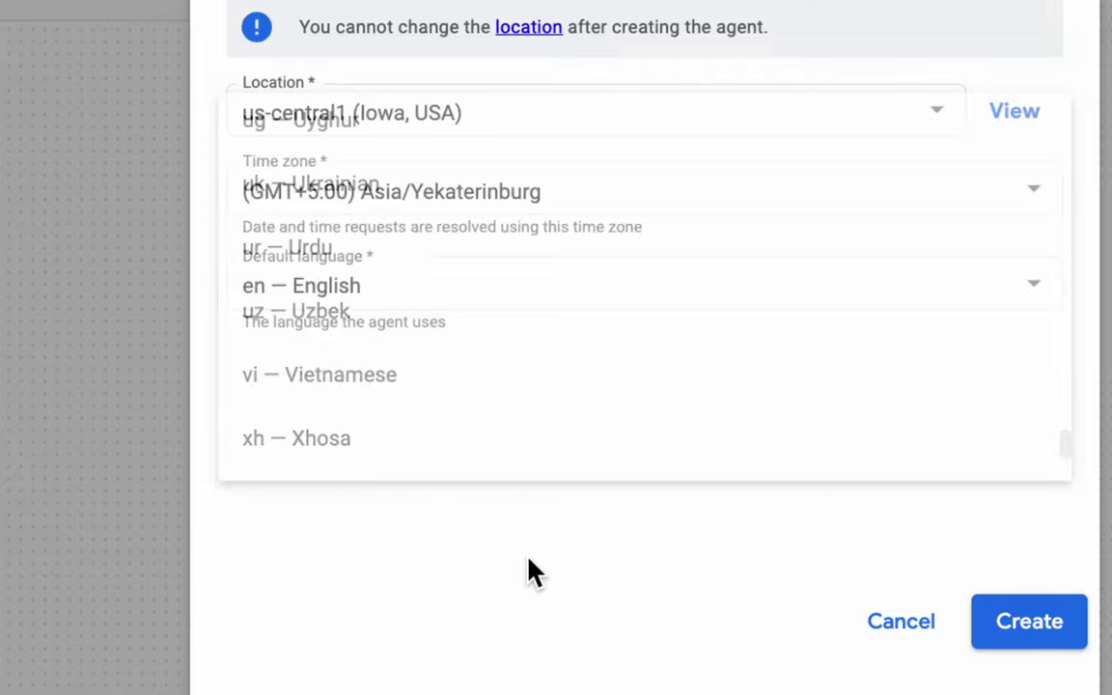
- Check the completed agent settings and create the SMIT b3 agent
scroll(667, 8, "up", 3)
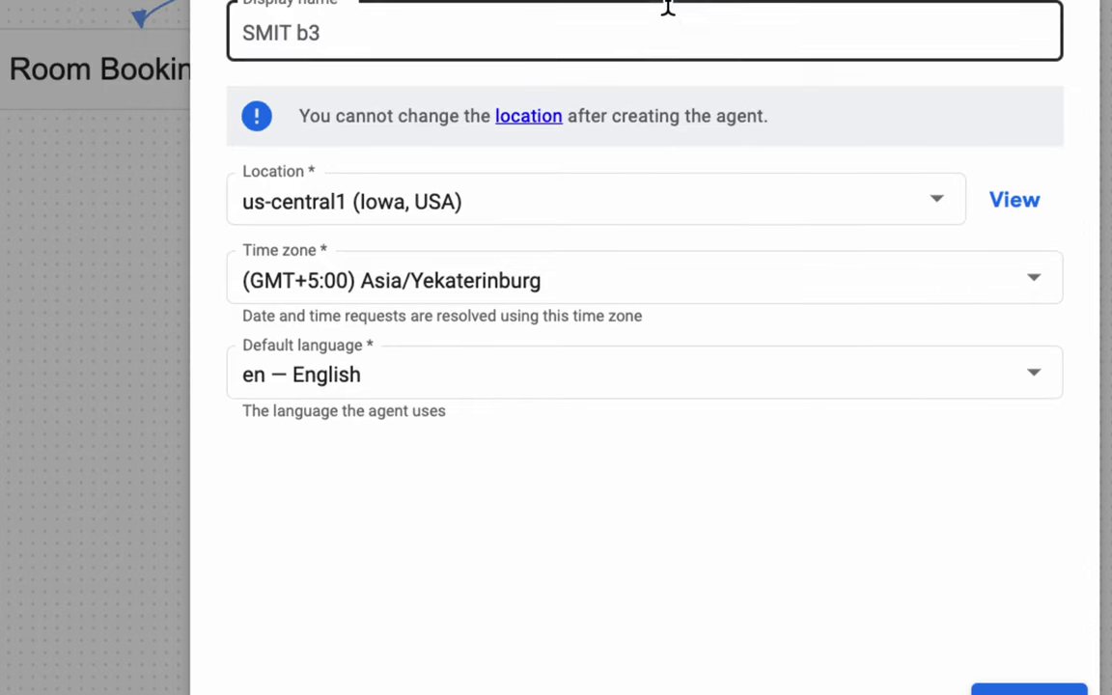
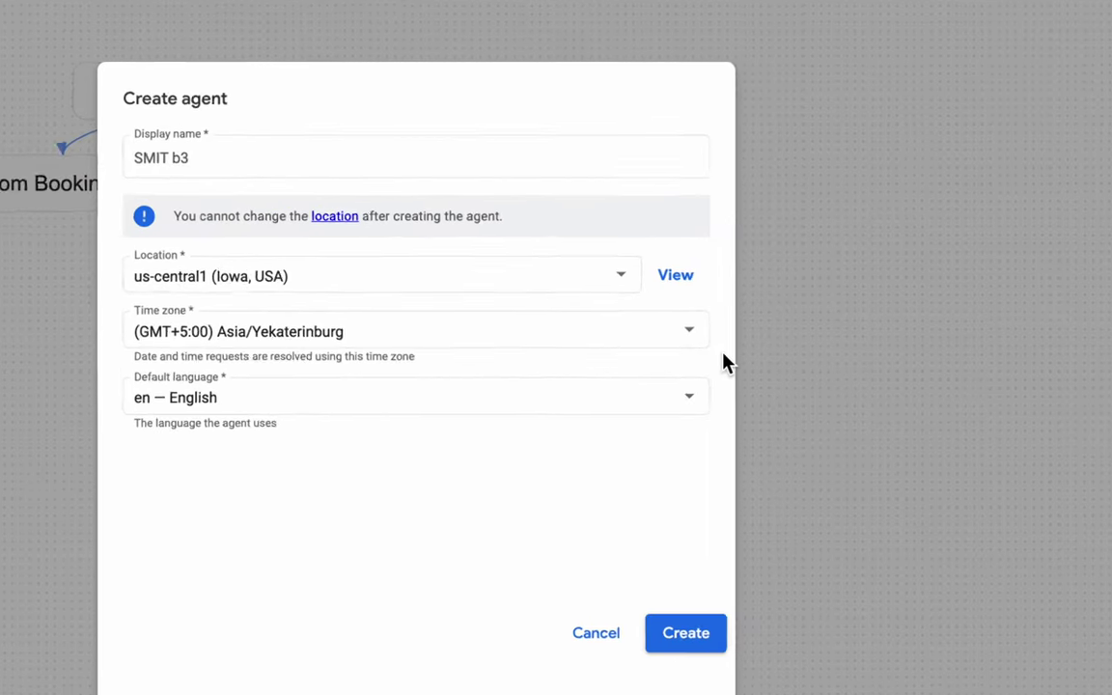
scroll(208, 425, "down", 2)
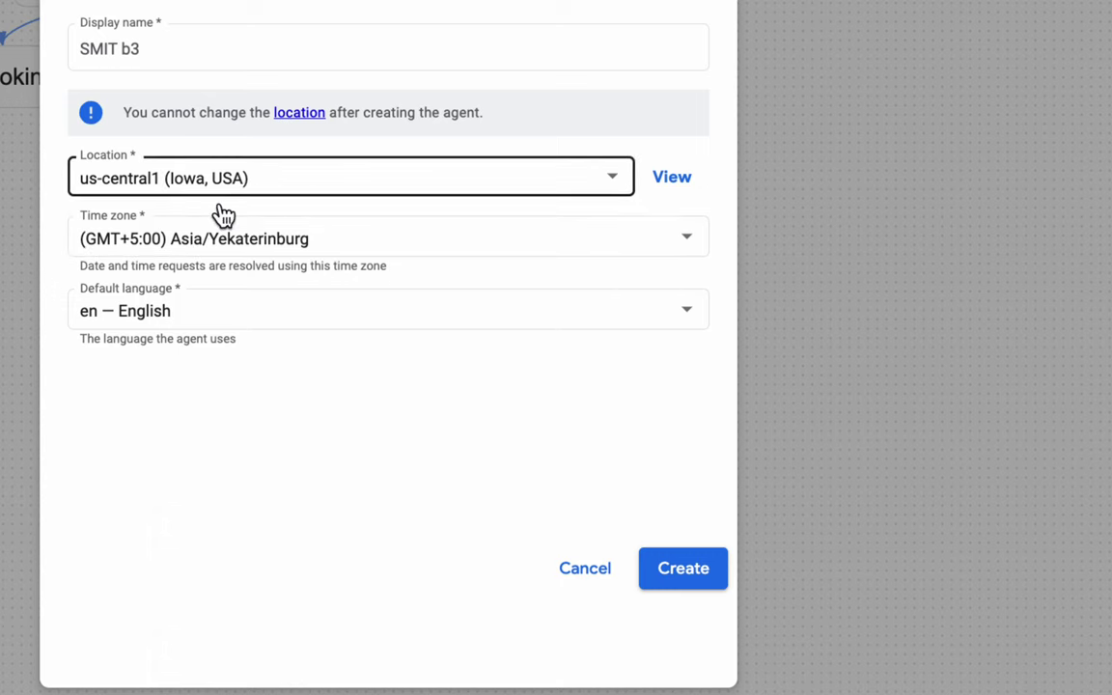
left_click(696, 576)
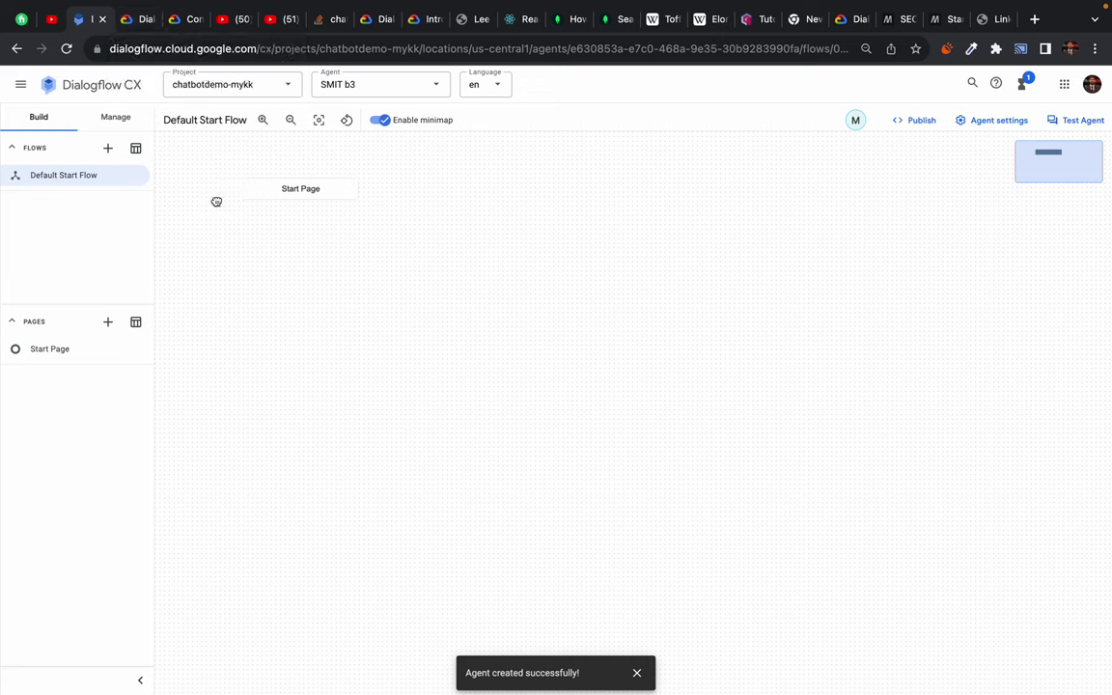
- Open the Start Page of the Default Start Flow to show its routes and event handlers
triple_click(283, 189)
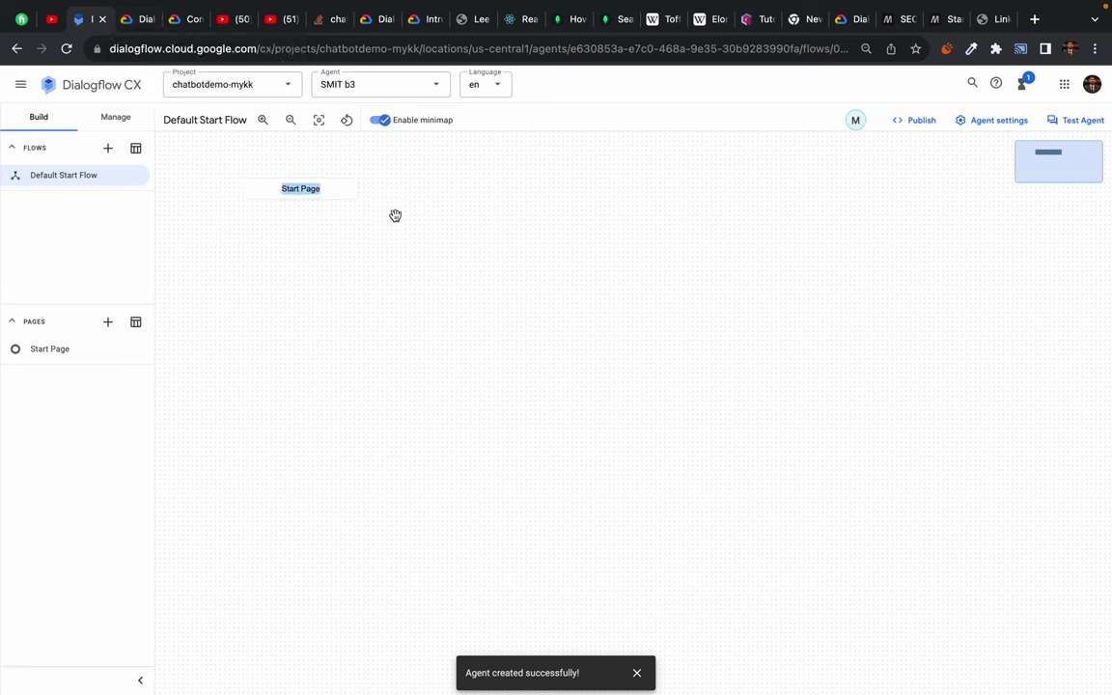
left_click(330, 193)
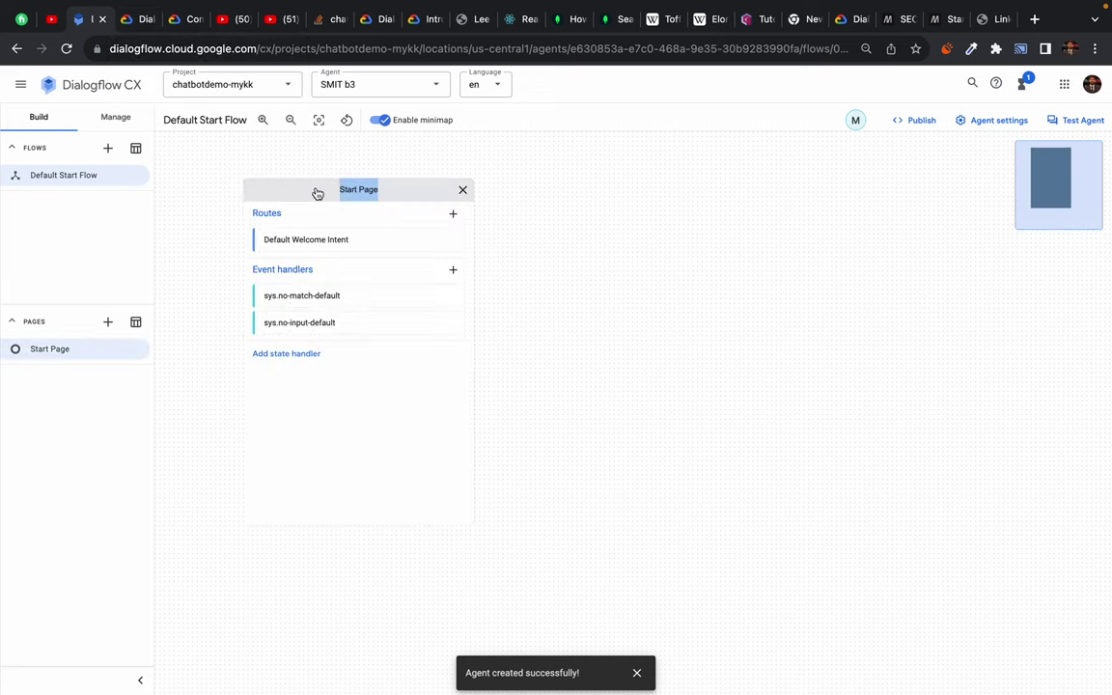
left_click(293, 189)
left_click(290, 193)
left_click(292, 191)
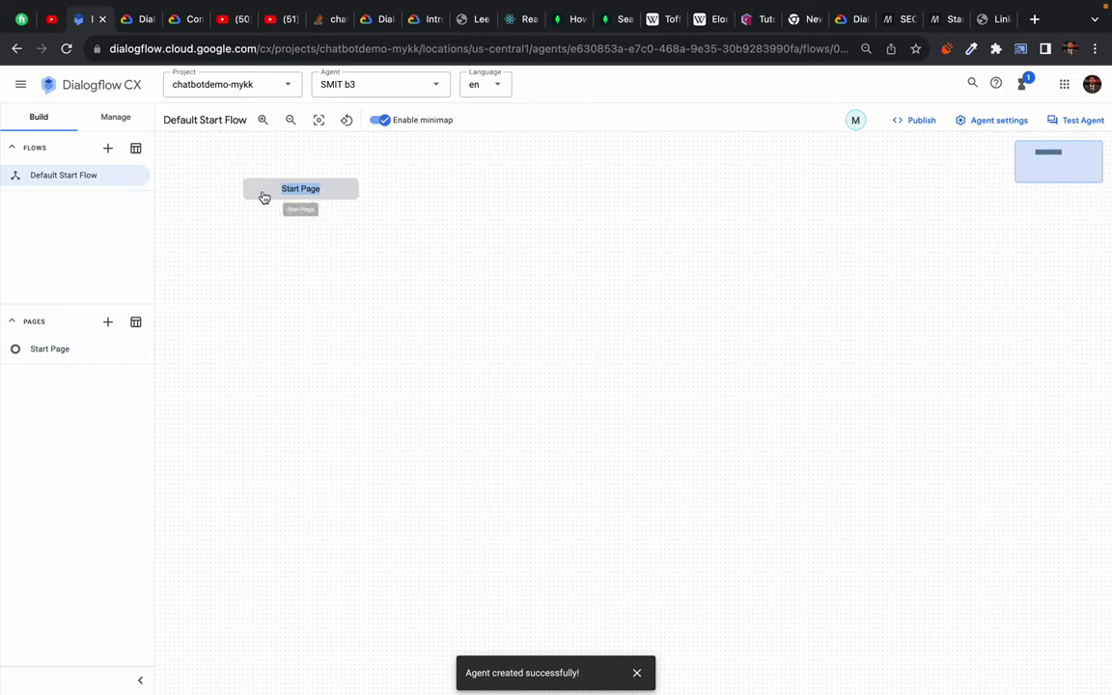
left_click(270, 193)
left_click(352, 192)
left_click(351, 192)
left_click(325, 198)
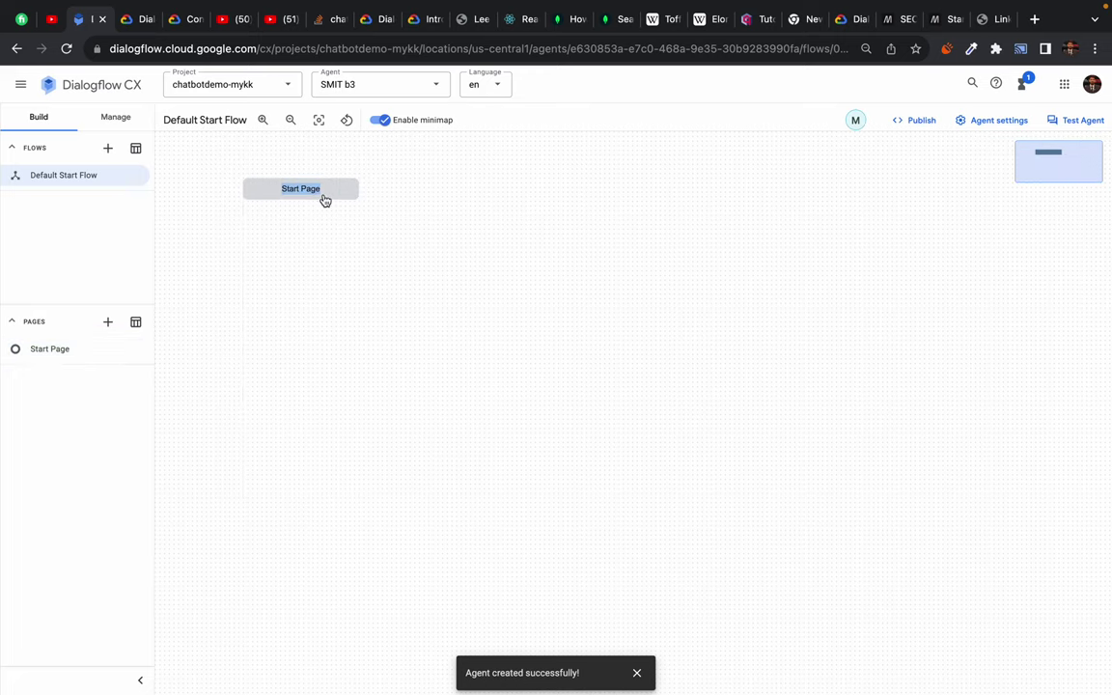
left_click(325, 200)
left_click(271, 197)
left_click(261, 193)
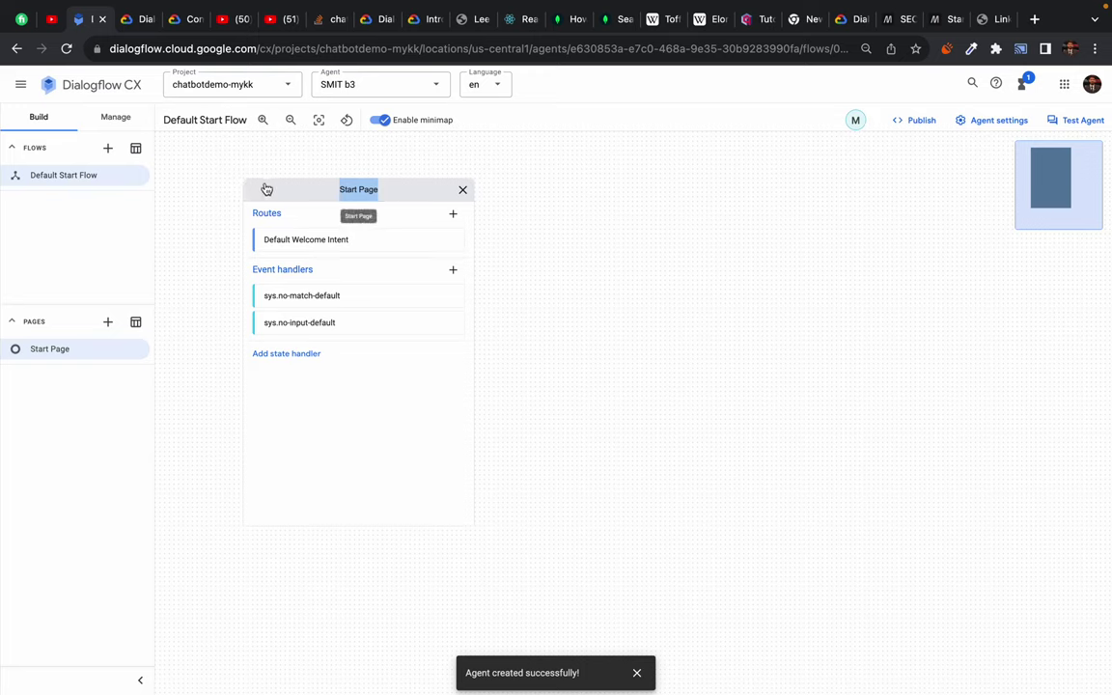
left_click_drag(327, 194, 216, 199)
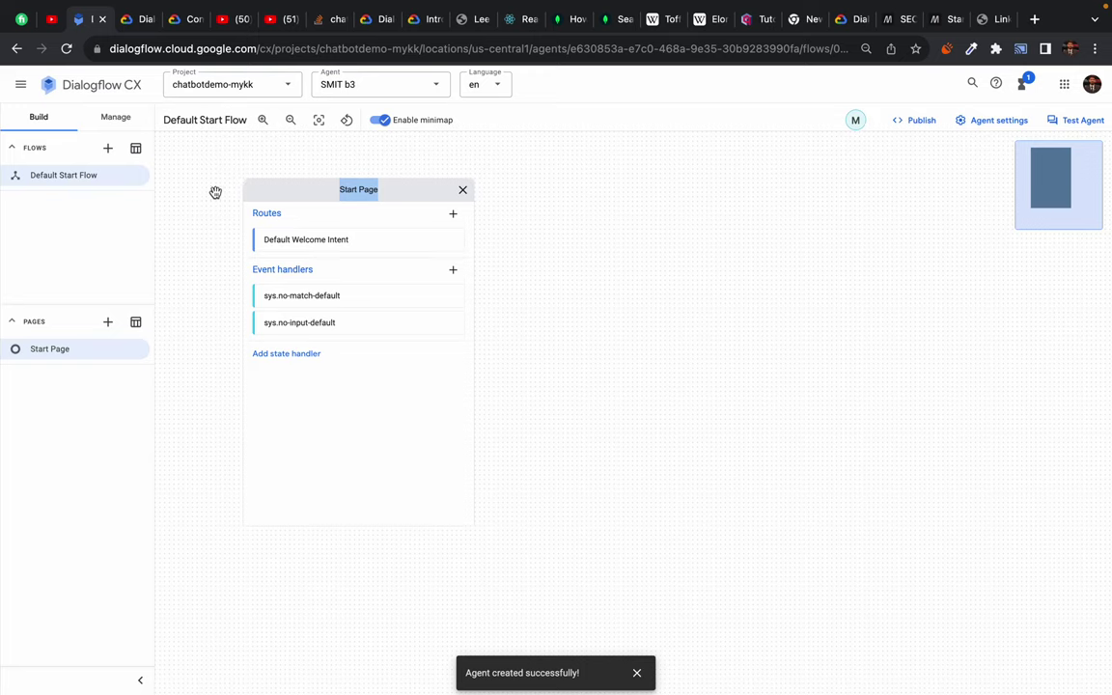
left_click_drag(353, 190, 326, 188)
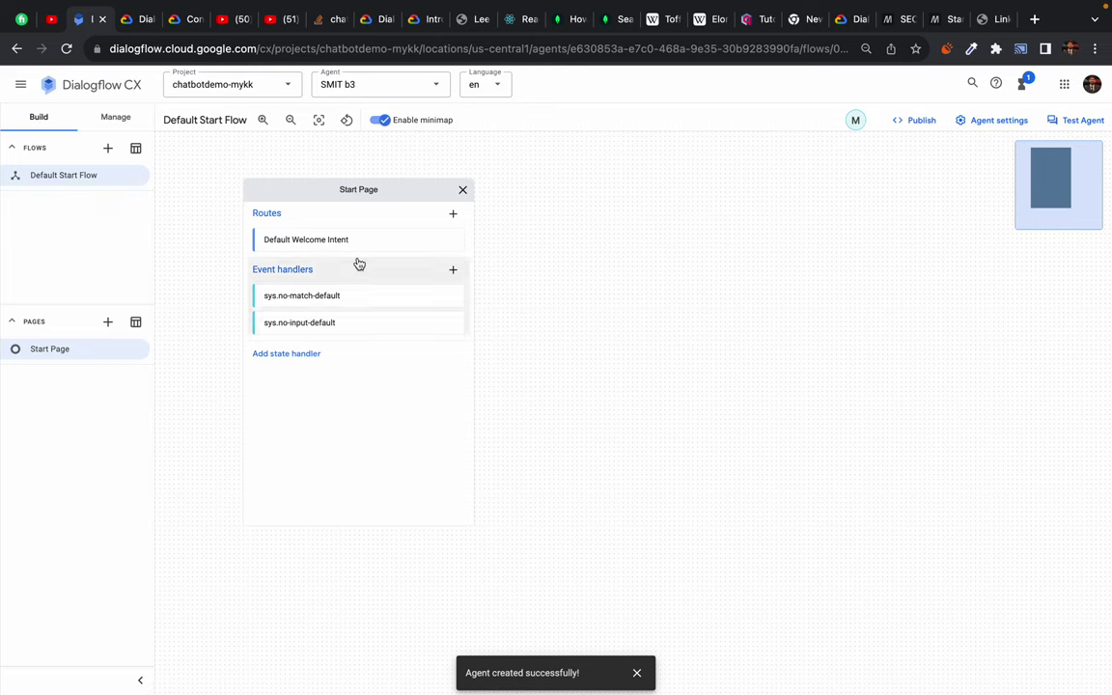
triple_click(397, 191)
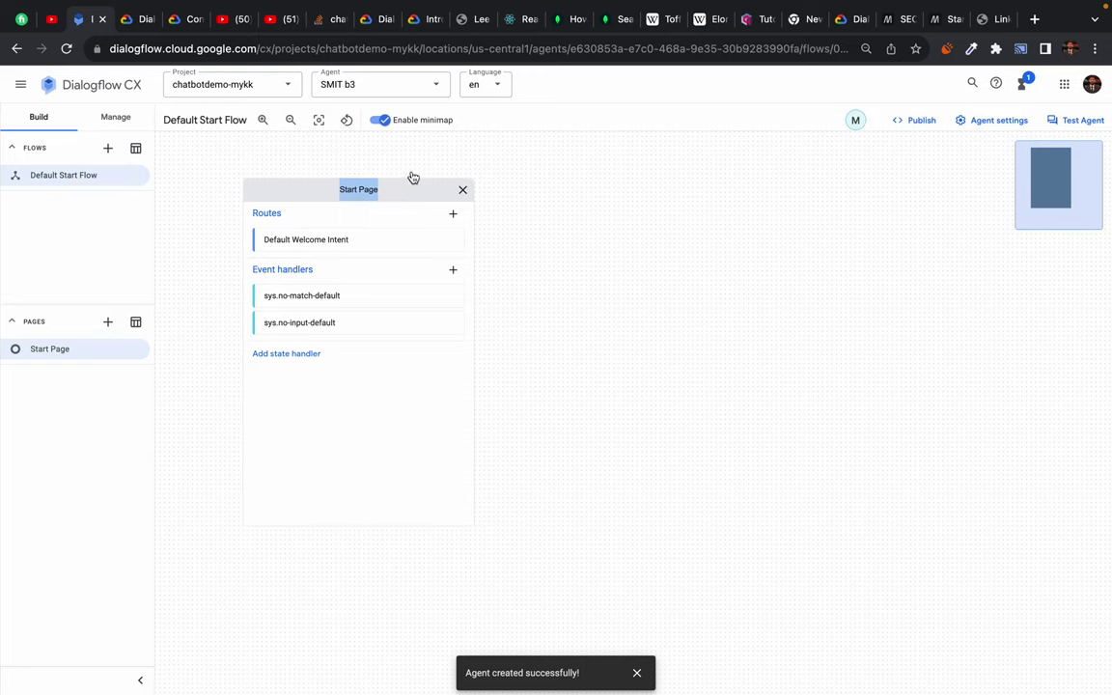
left_click(316, 196)
left_click(290, 196)
- Switch to the Bot Building Basics lab and review Task 1's agent creation instructions through the logging settings part
left_click(124, 19)
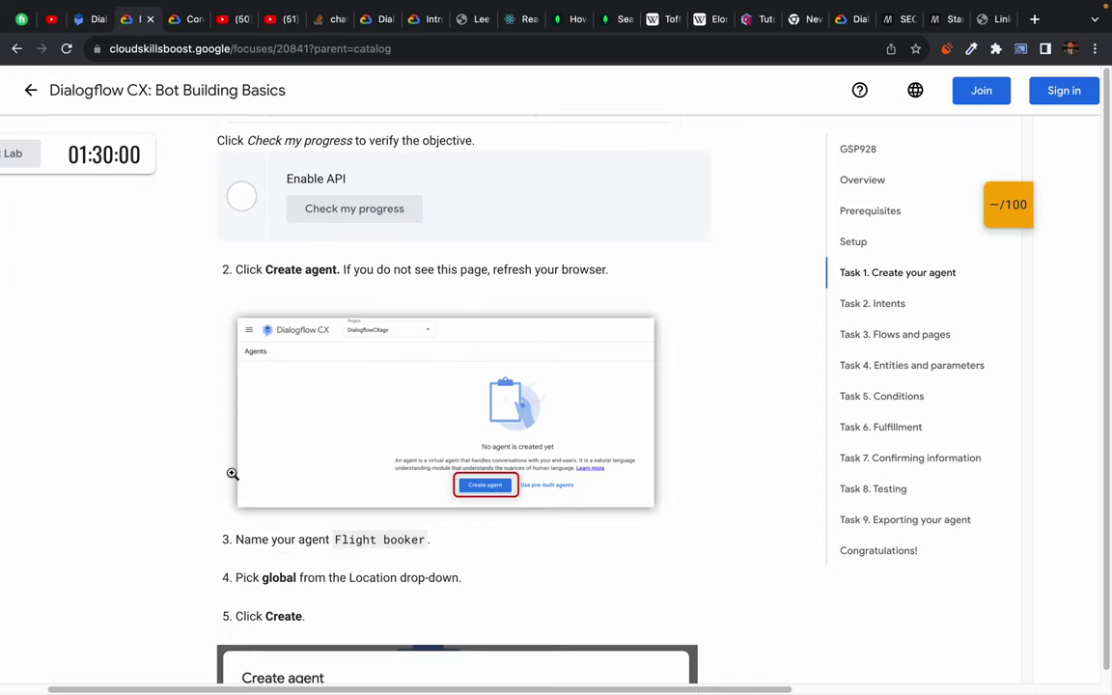
scroll(541, 565, "down", 5)
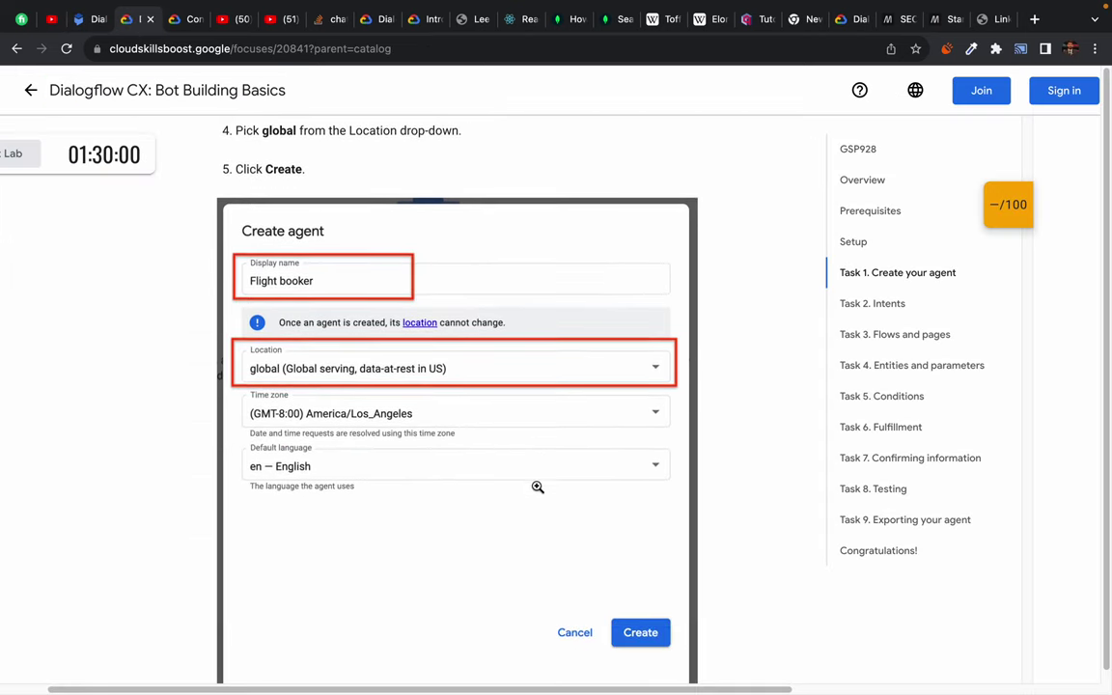
scroll(396, 484, "down", 2)
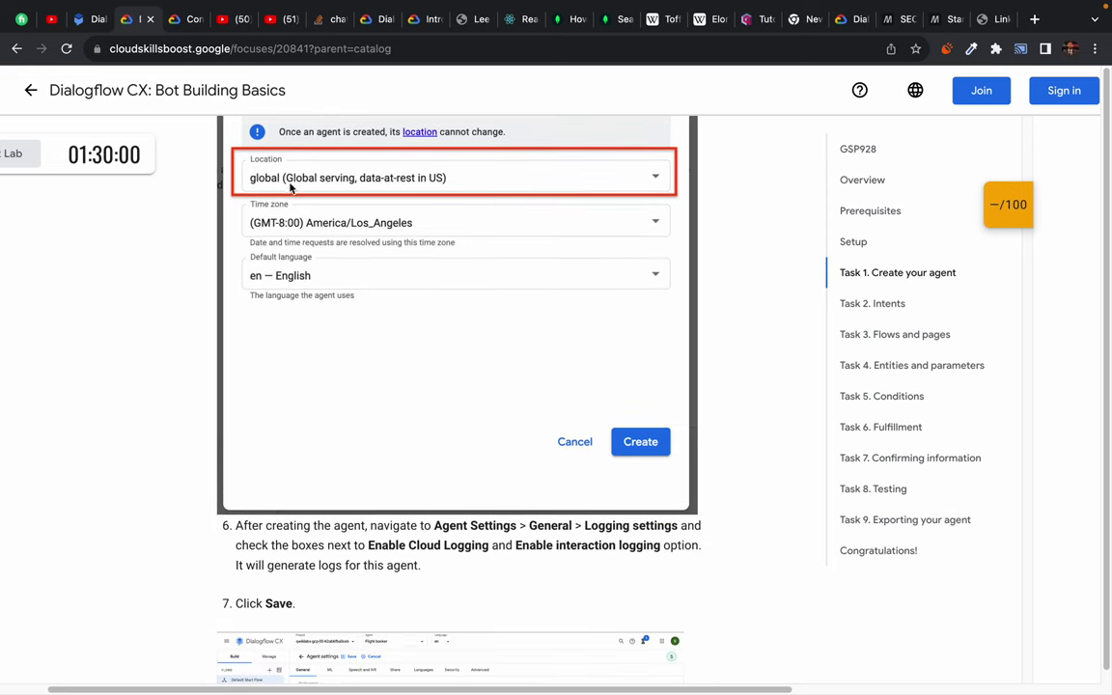
scroll(290, 188, "up", 1)
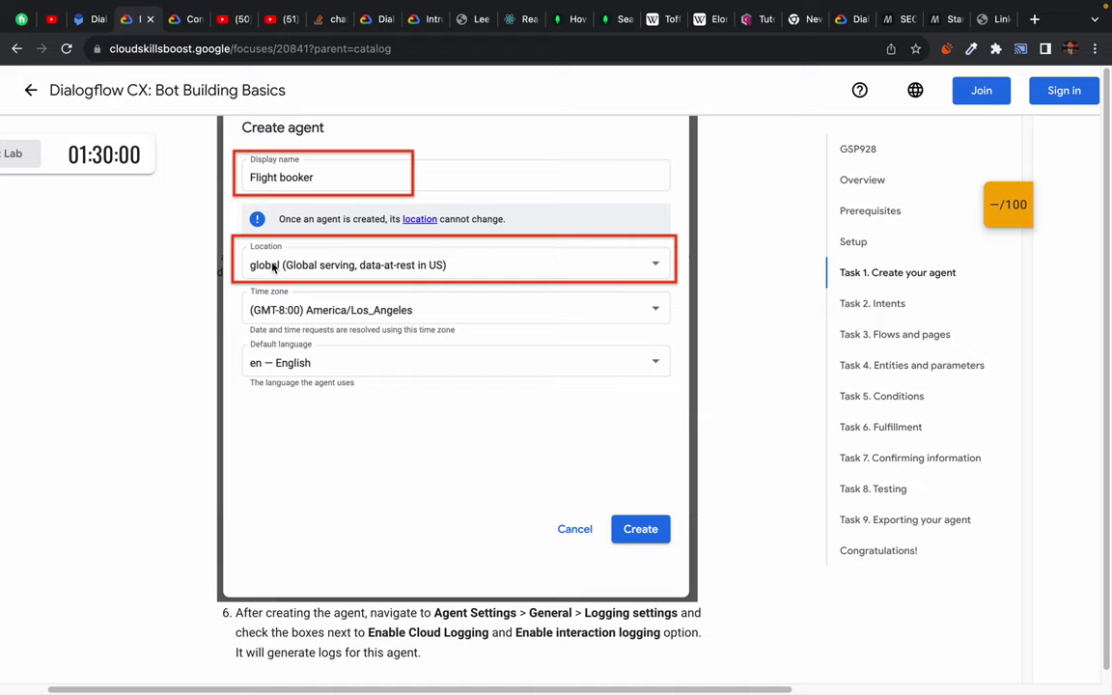
scroll(331, 357, "down", 2)
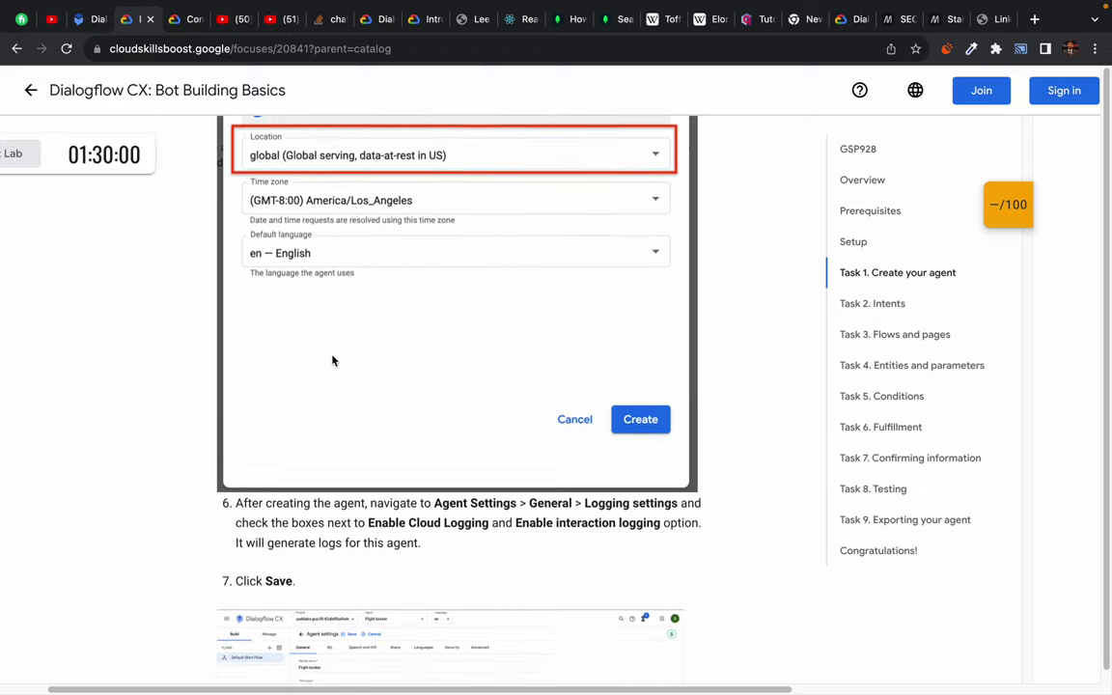
scroll(332, 360, "down", 5)
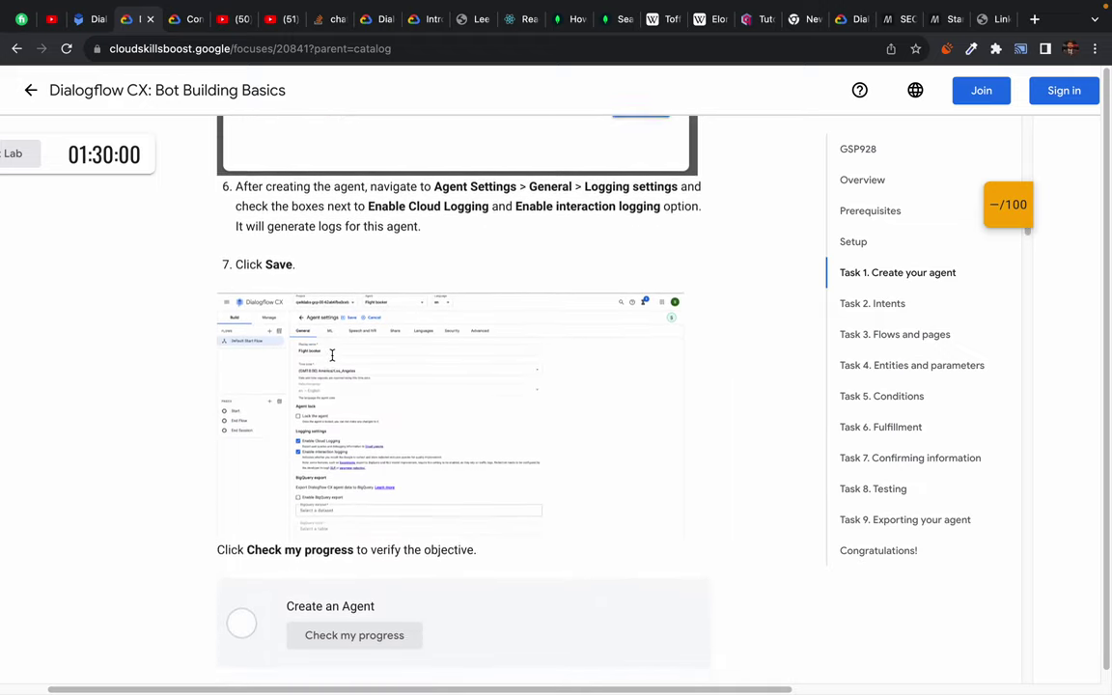
scroll(331, 356, "down", 3)
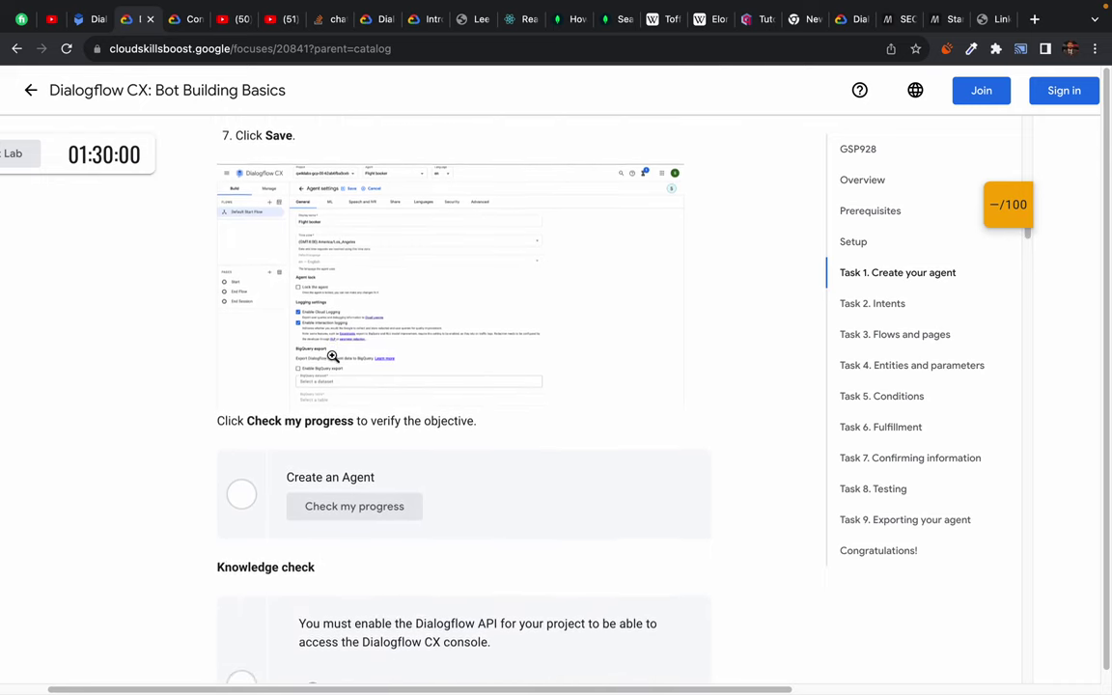
scroll(332, 358, "up", 3)
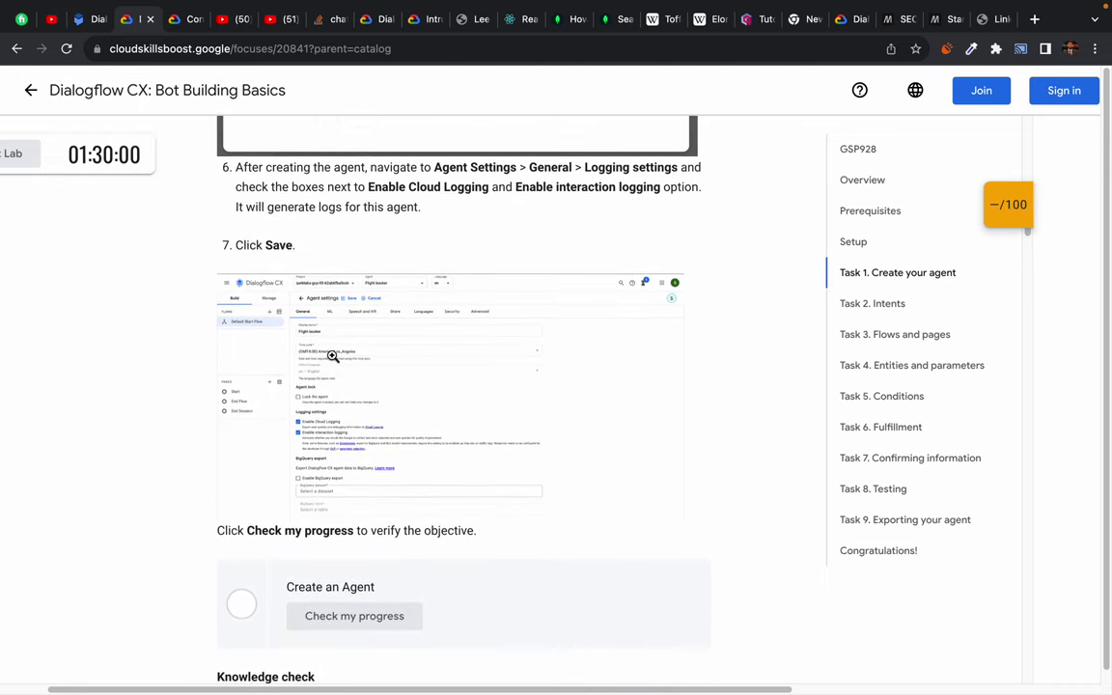
scroll(339, 371, "up", 3)
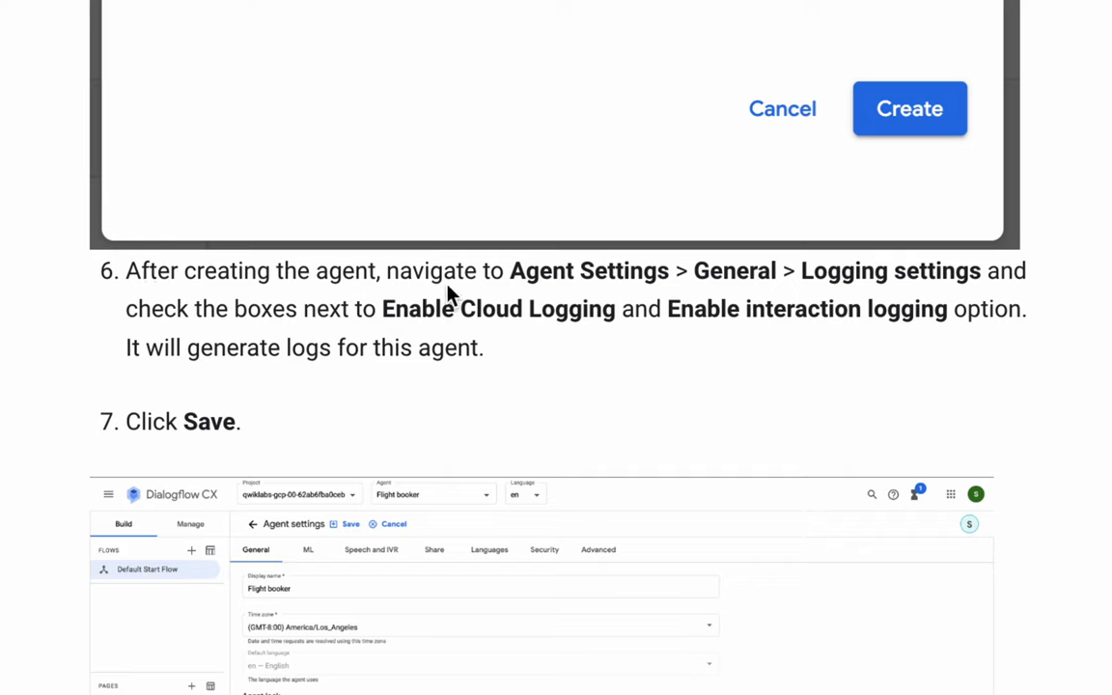
- Read lab step 6 on enabling Cloud Logging and interaction logging in the agent settings, and return to Dialogflow CX
double_click(544, 272)
double_click(586, 271)
double_click(744, 270)
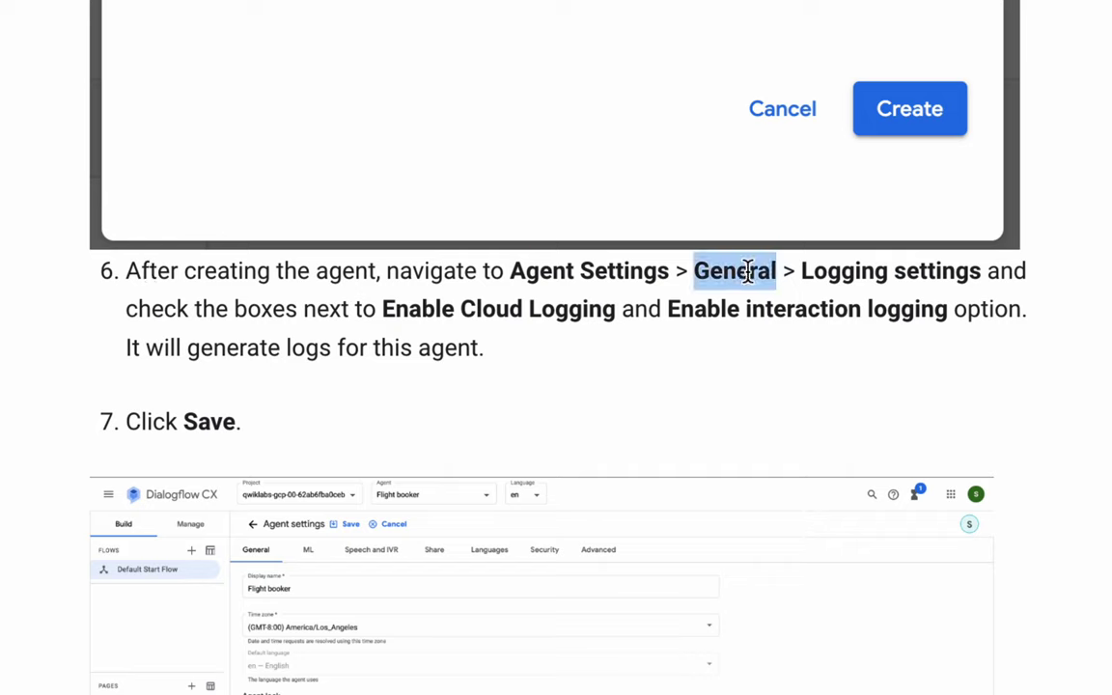
double_click(917, 269)
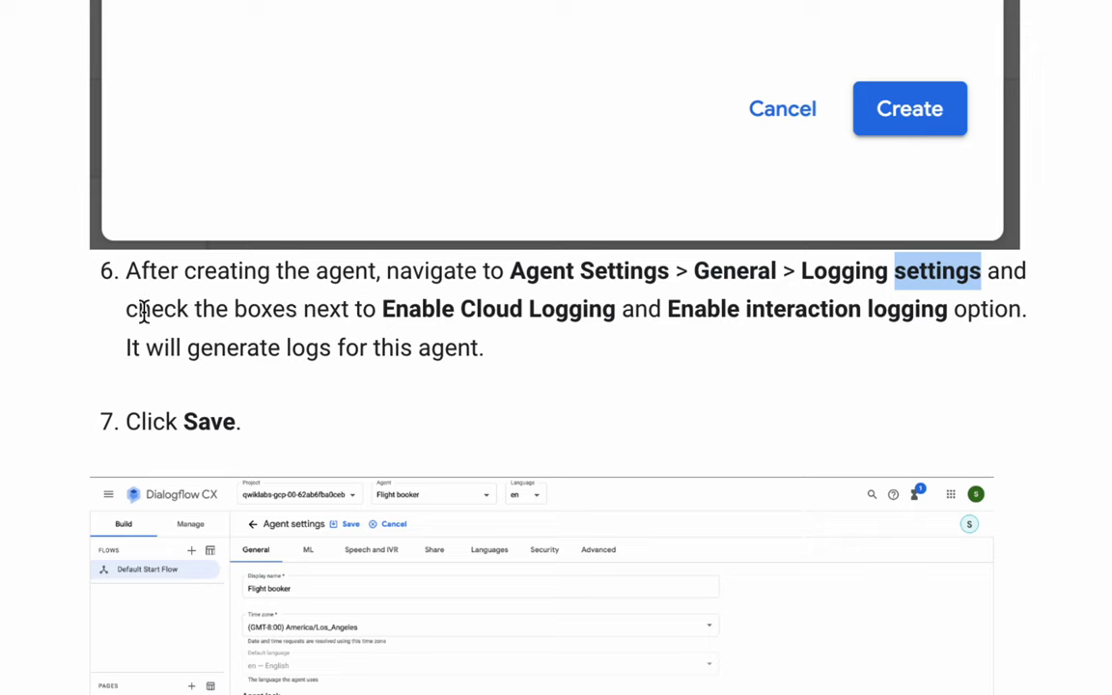
left_click_drag(140, 308, 413, 311)
double_click(413, 309)
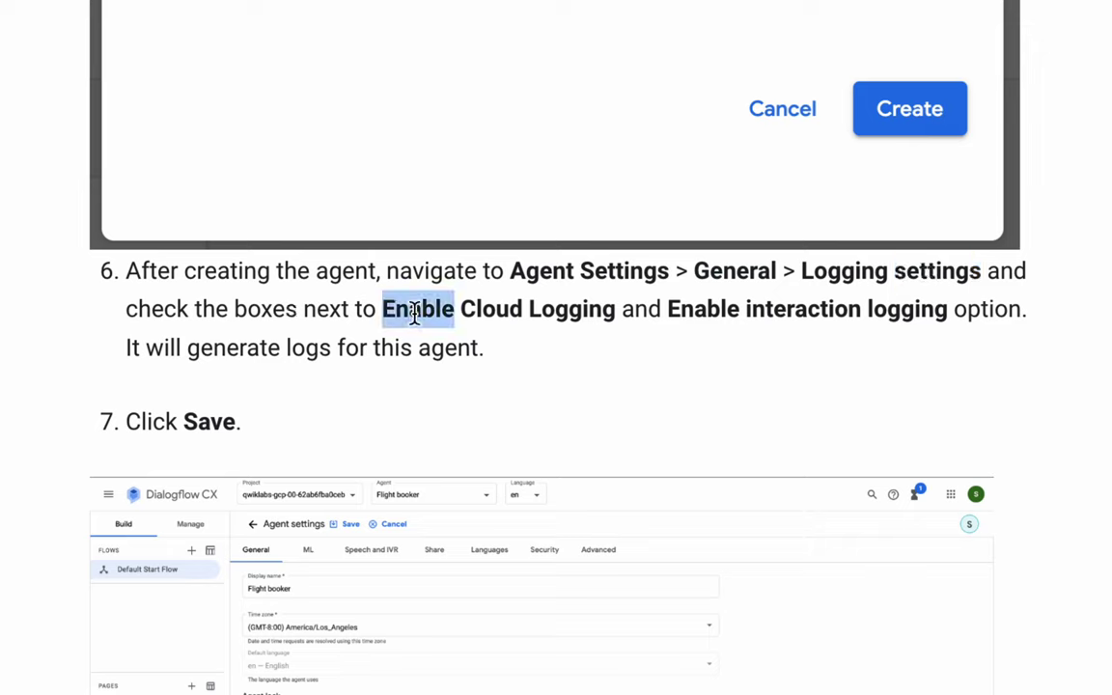
left_click(566, 313)
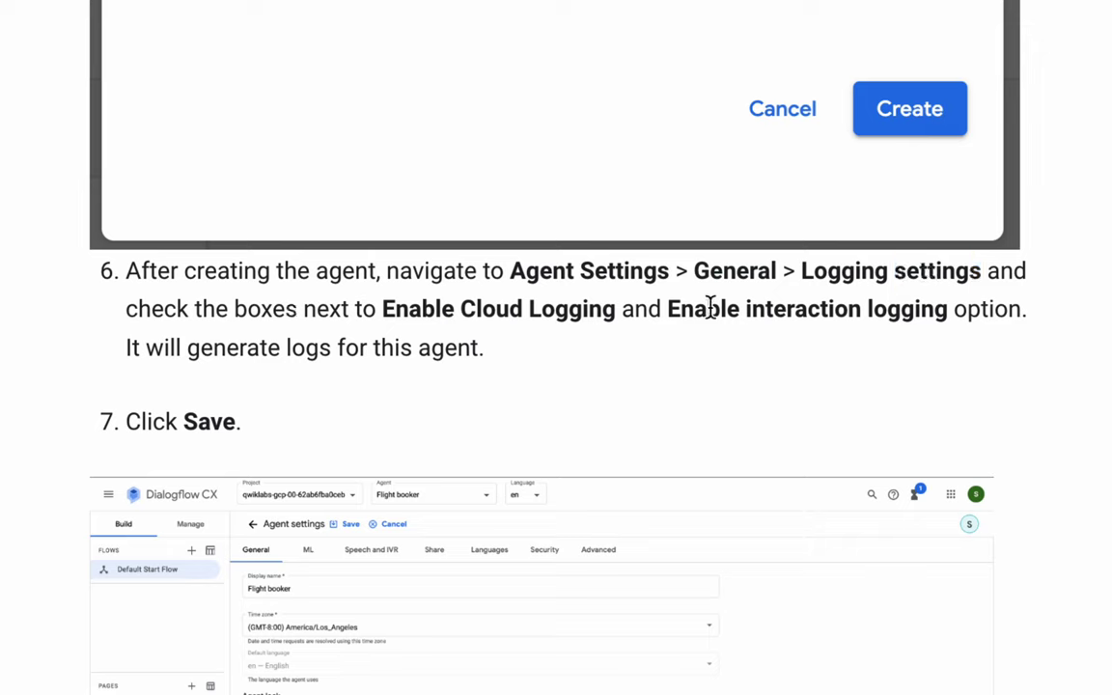
left_click_drag(707, 309, 863, 309)
double_click(878, 310)
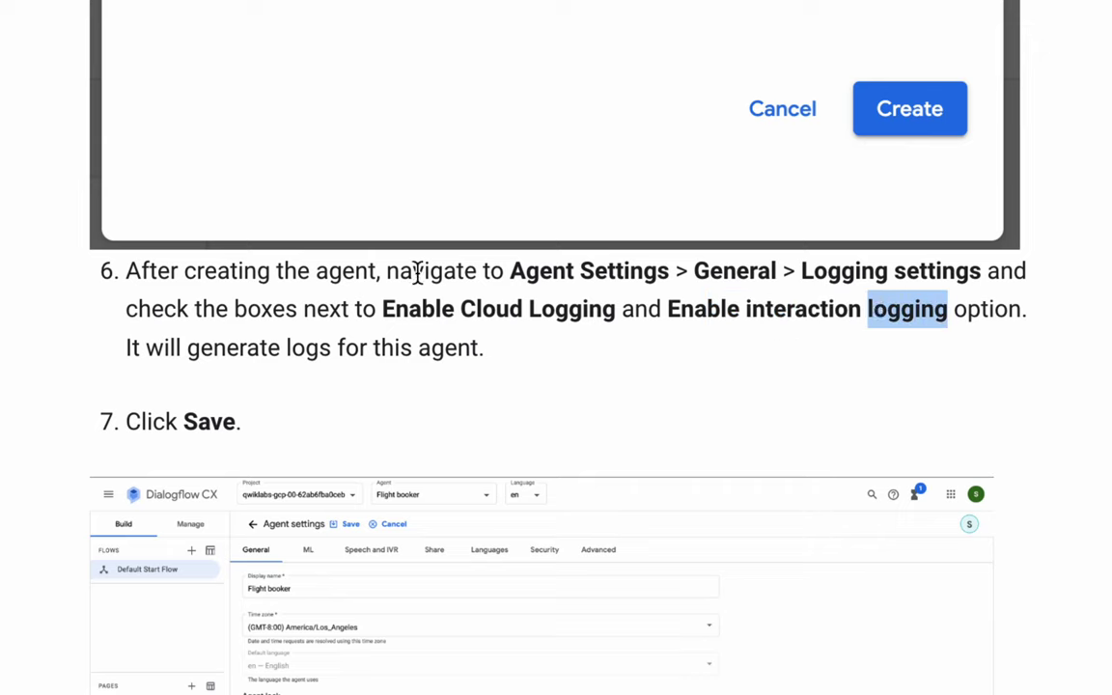
left_click_drag(388, 272, 460, 340)
left_click(482, 338)
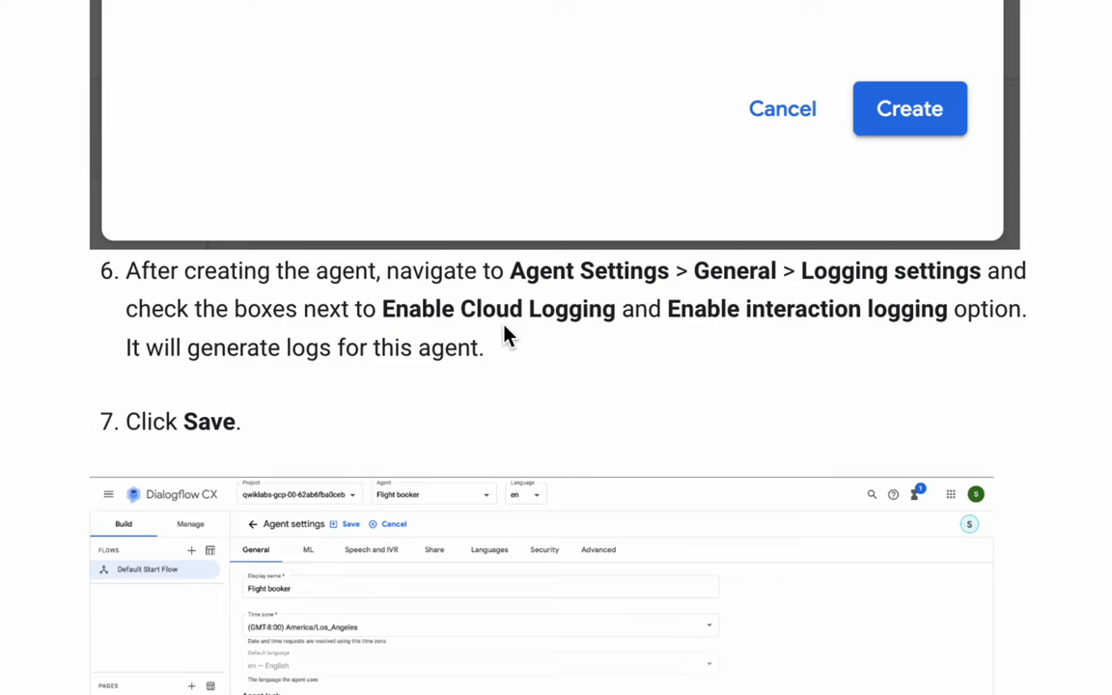
scroll(414, 321, "down", 1)
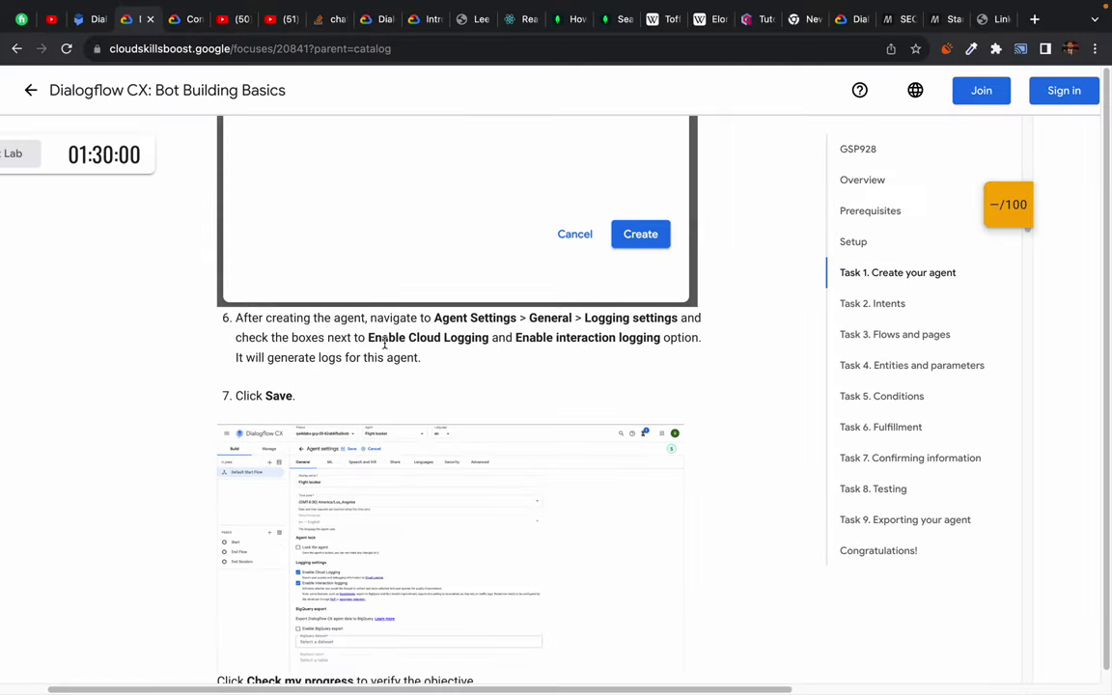
left_click(89, 21)
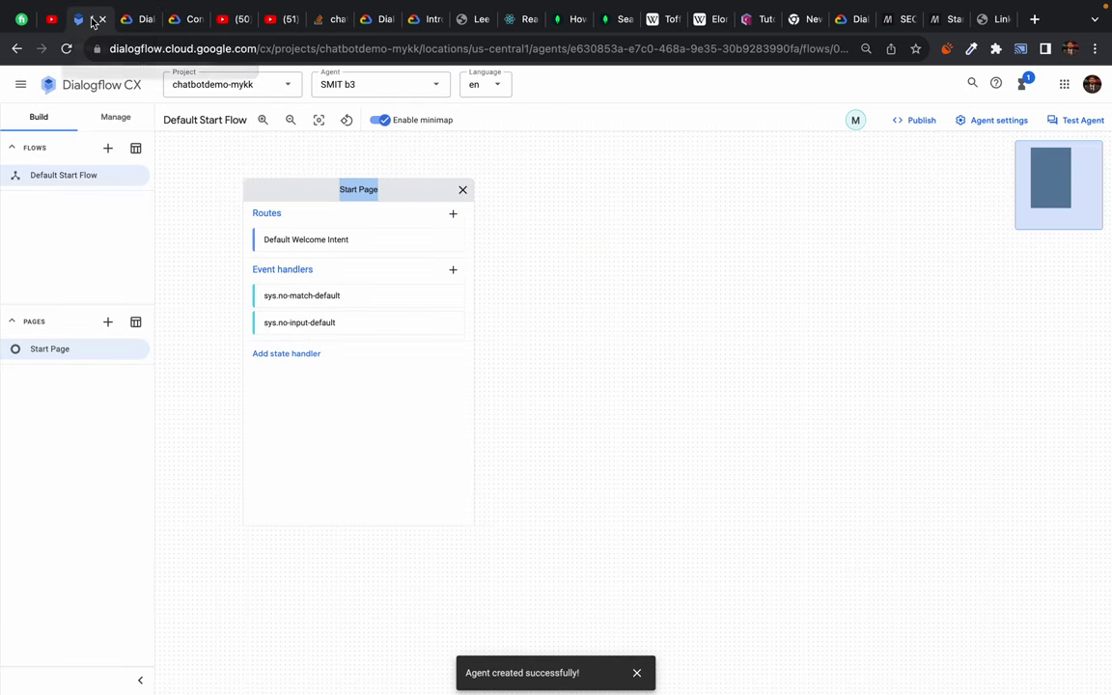
left_click(20, 85)
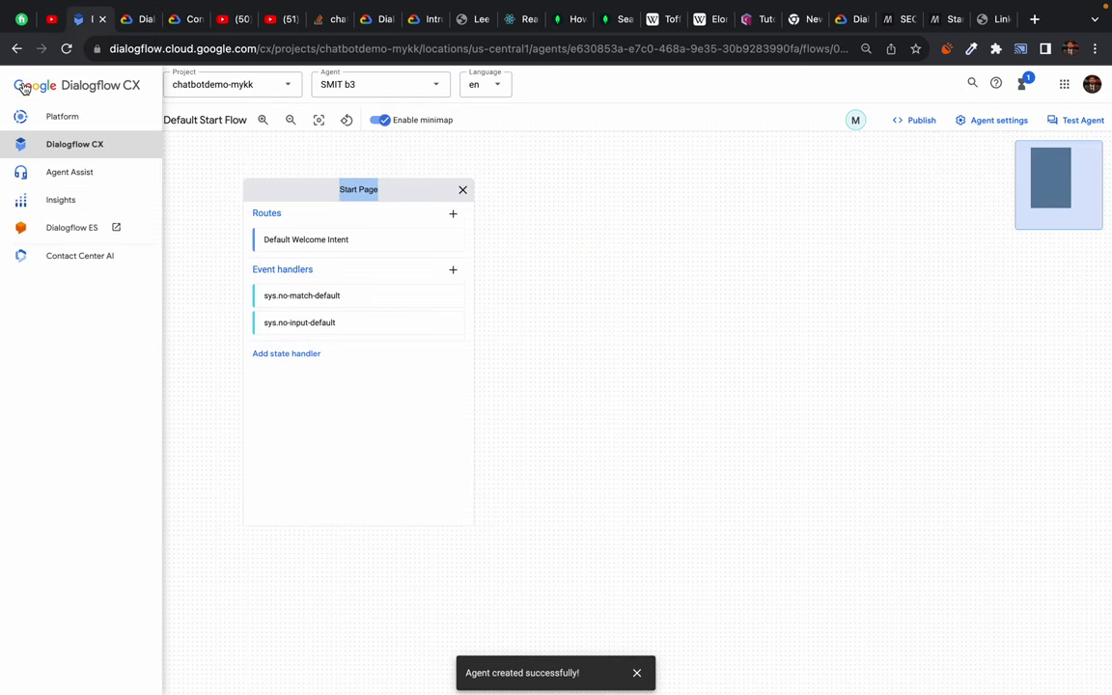
left_click(23, 87)
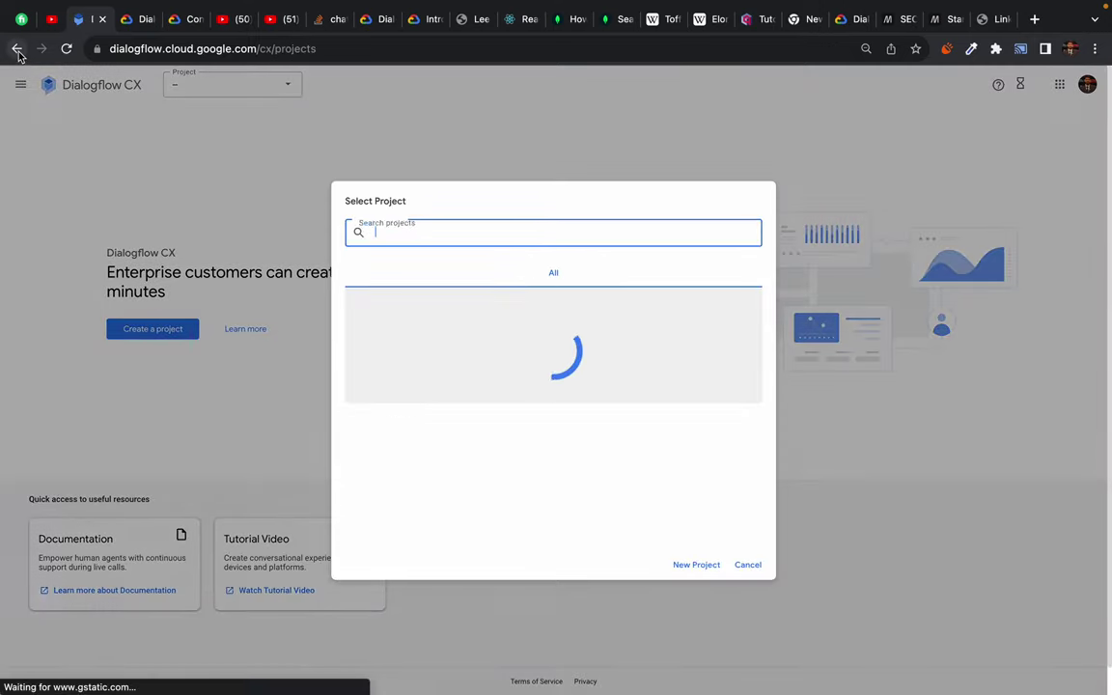
left_click(17, 50)
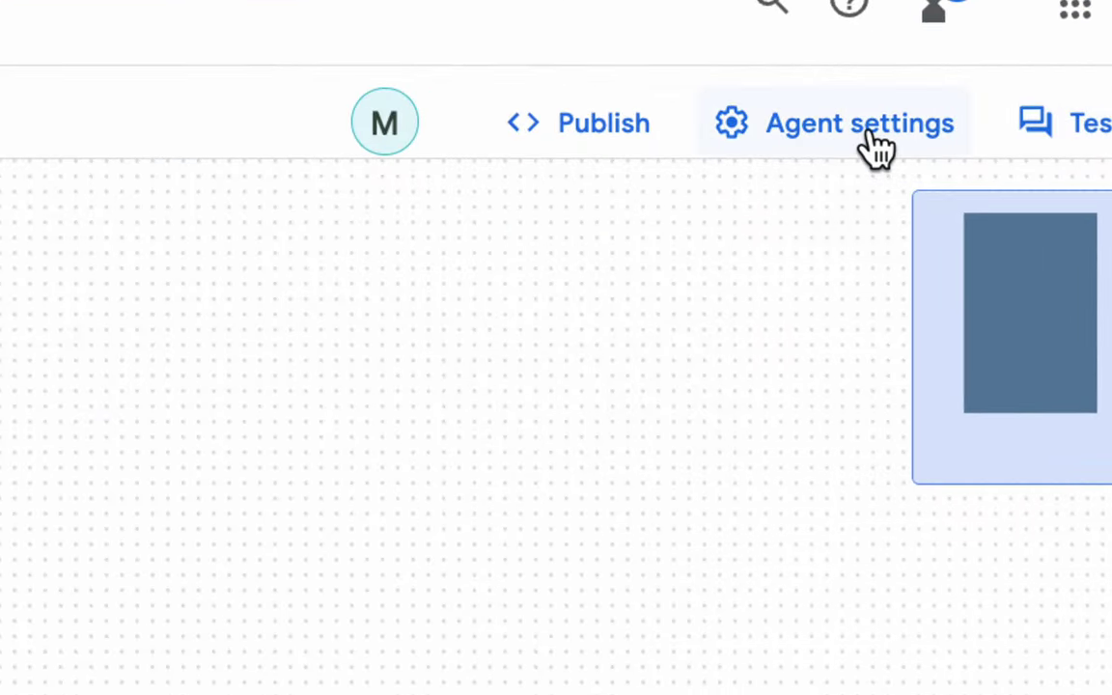
- Open the SMIT b3 agent settings and enable Cloud Logging and interaction logging in the general logging settings
left_click(876, 148)
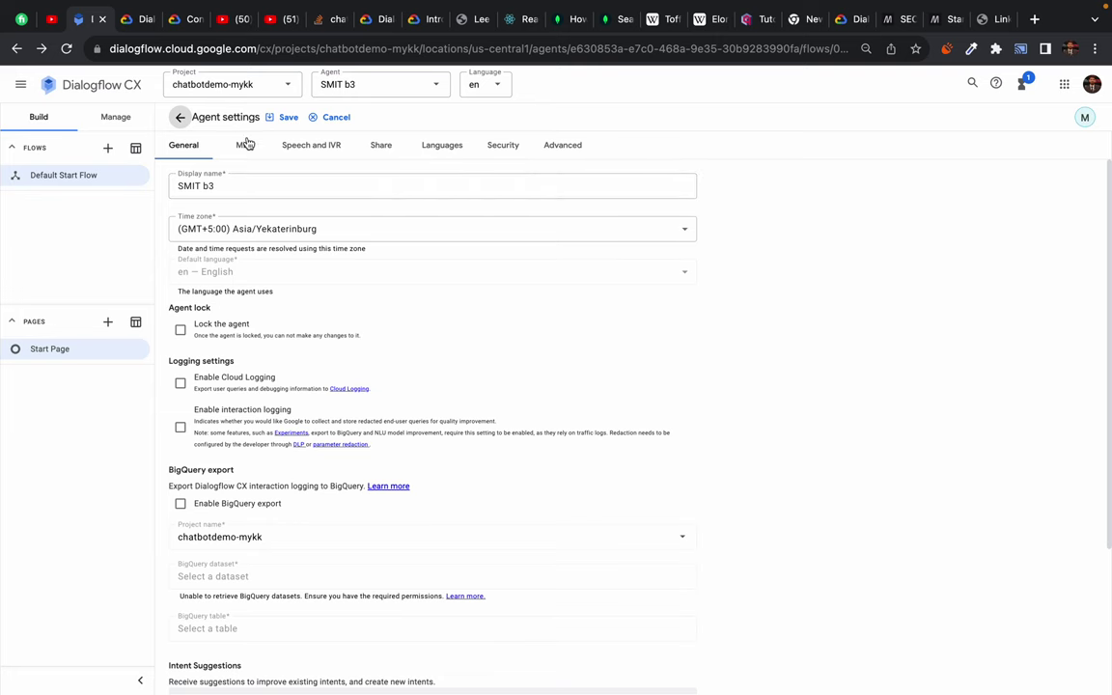
left_click(131, 16)
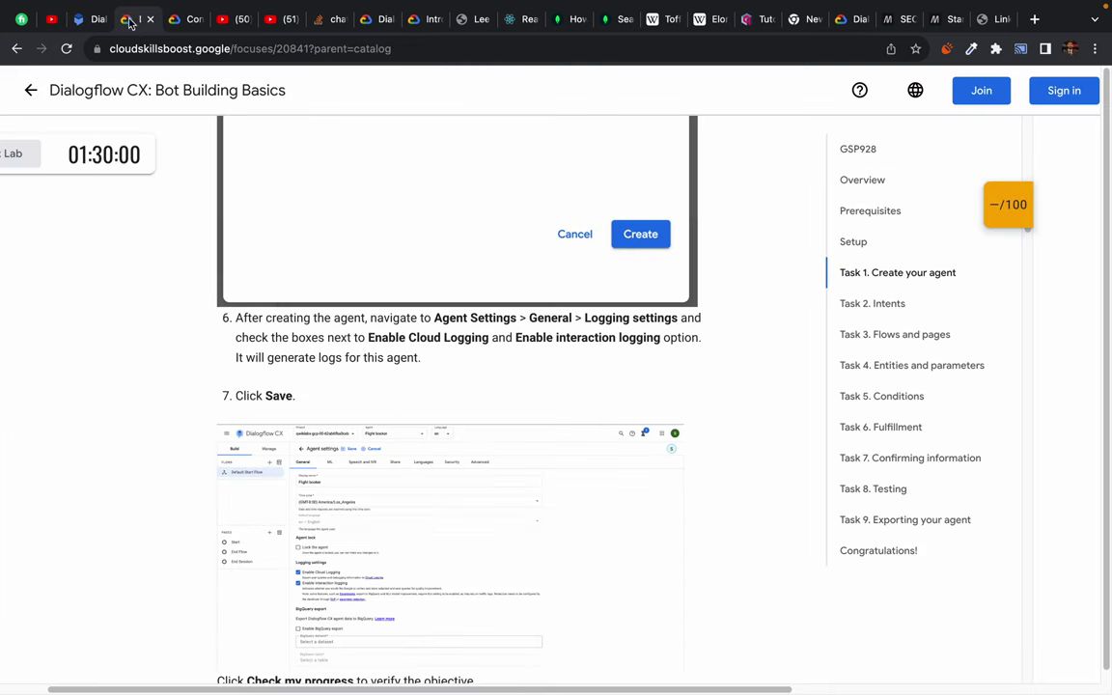
left_click(96, 23)
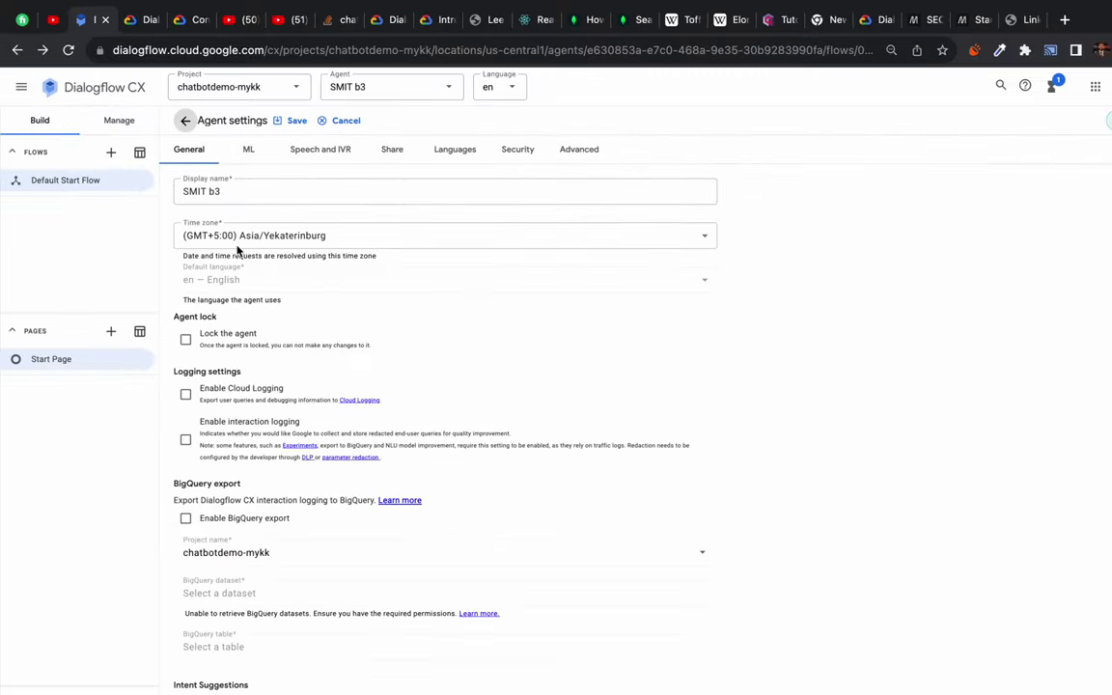
scroll(373, 522, "down", 2)
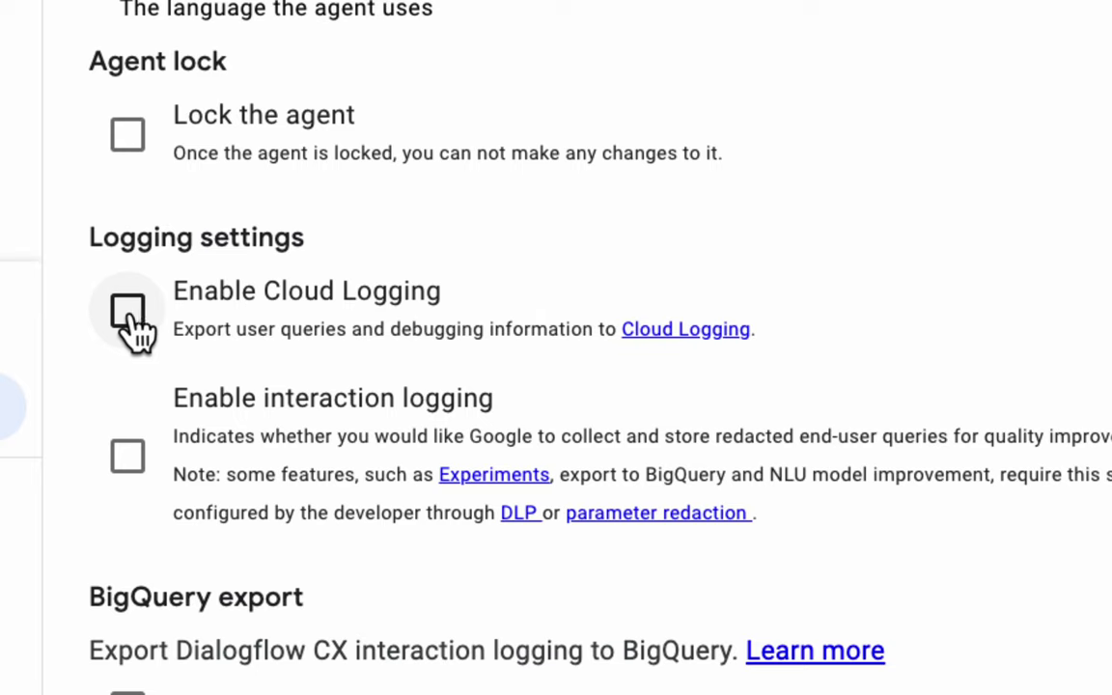
left_click(129, 319)
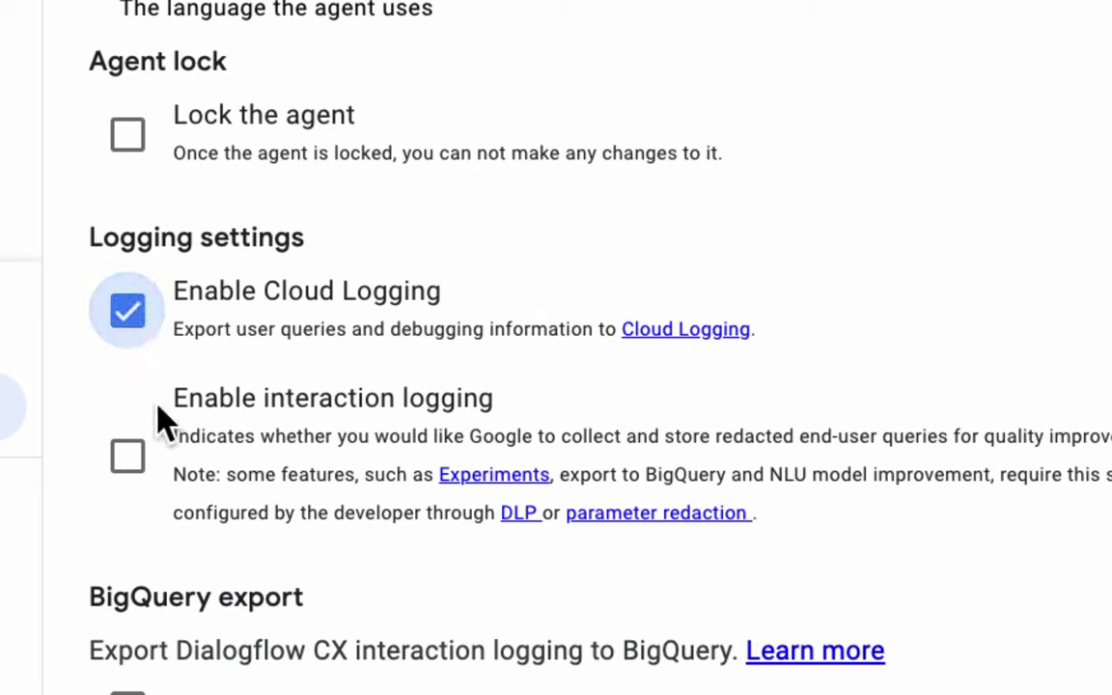
left_click(133, 459)
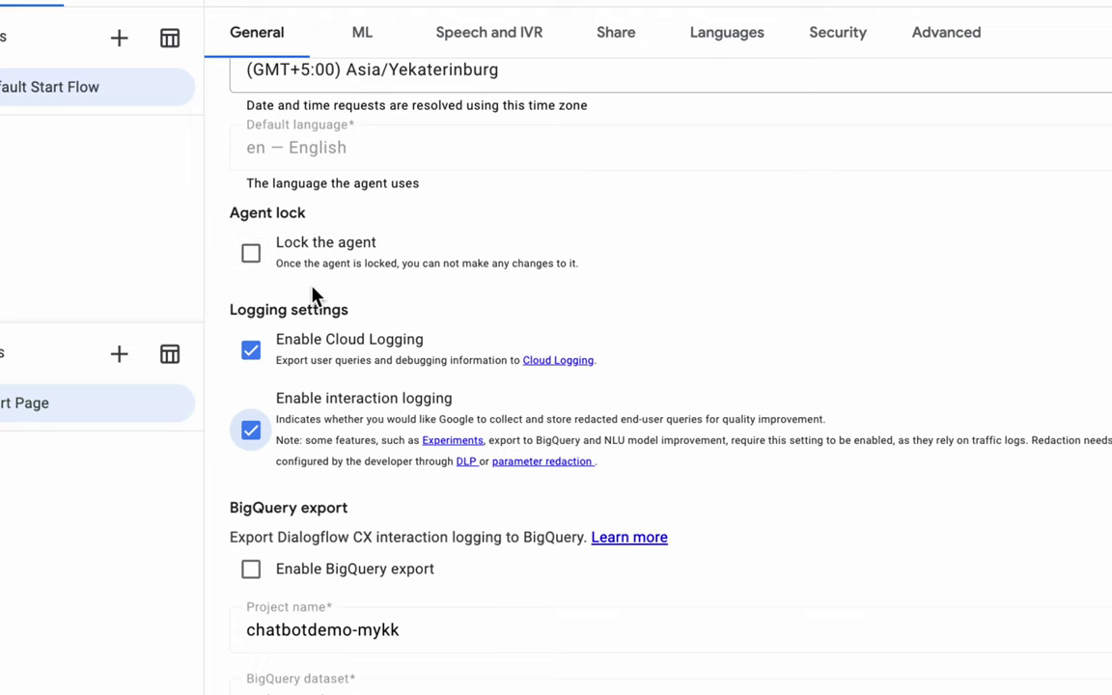
scroll(376, 417, "down", 4)
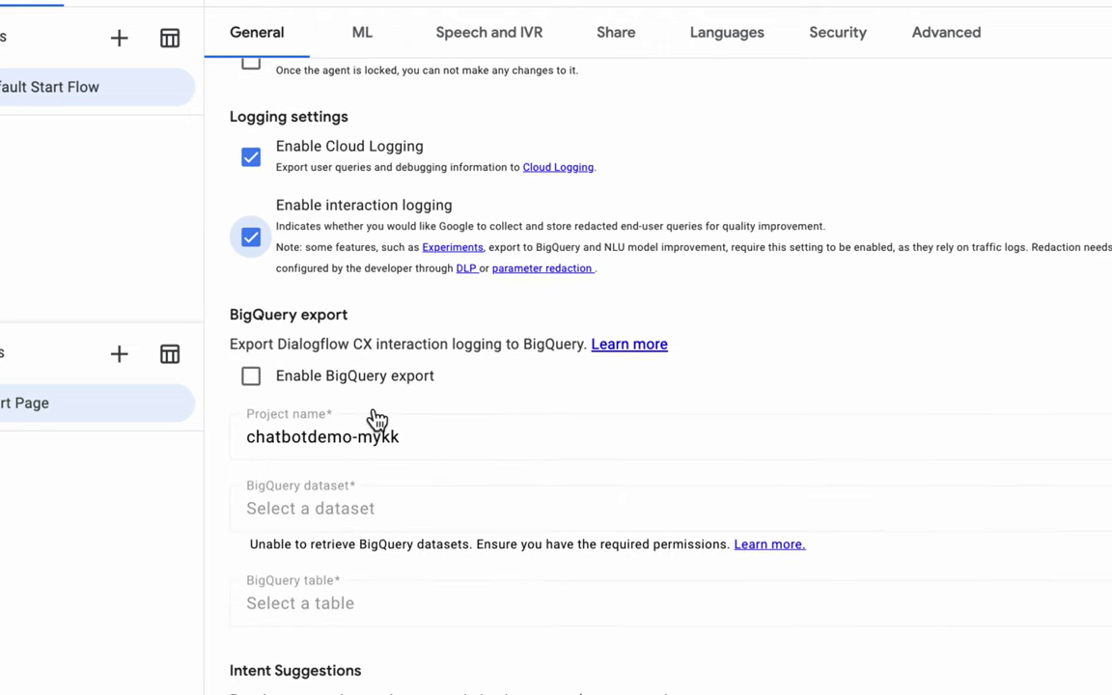
scroll(376, 417, "up", 5)
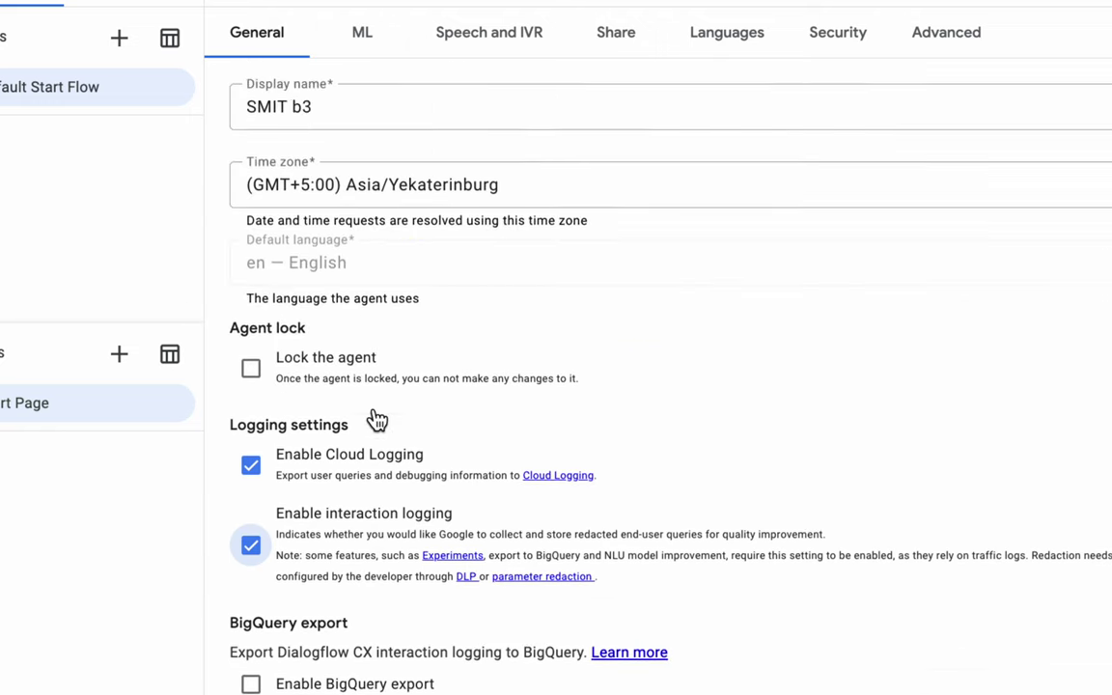
scroll(366, 569, "down", 4)
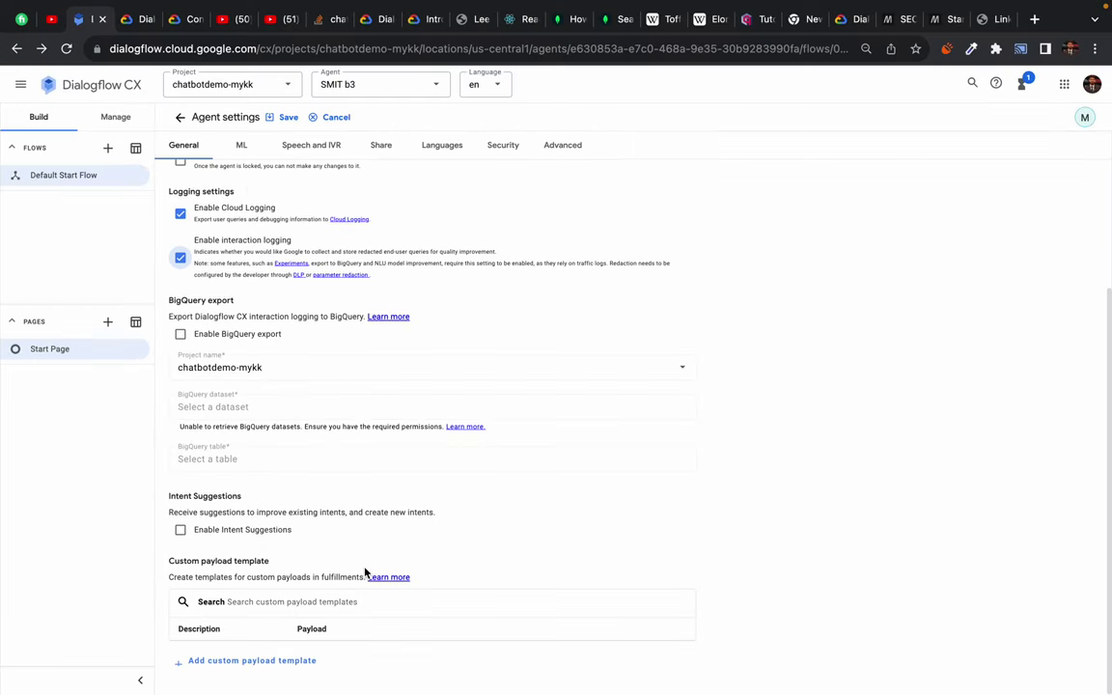
- Save the SMIT b3 agent settings and switch back to the Bot Building Basics lab
scroll(541, 318, "up", 3)
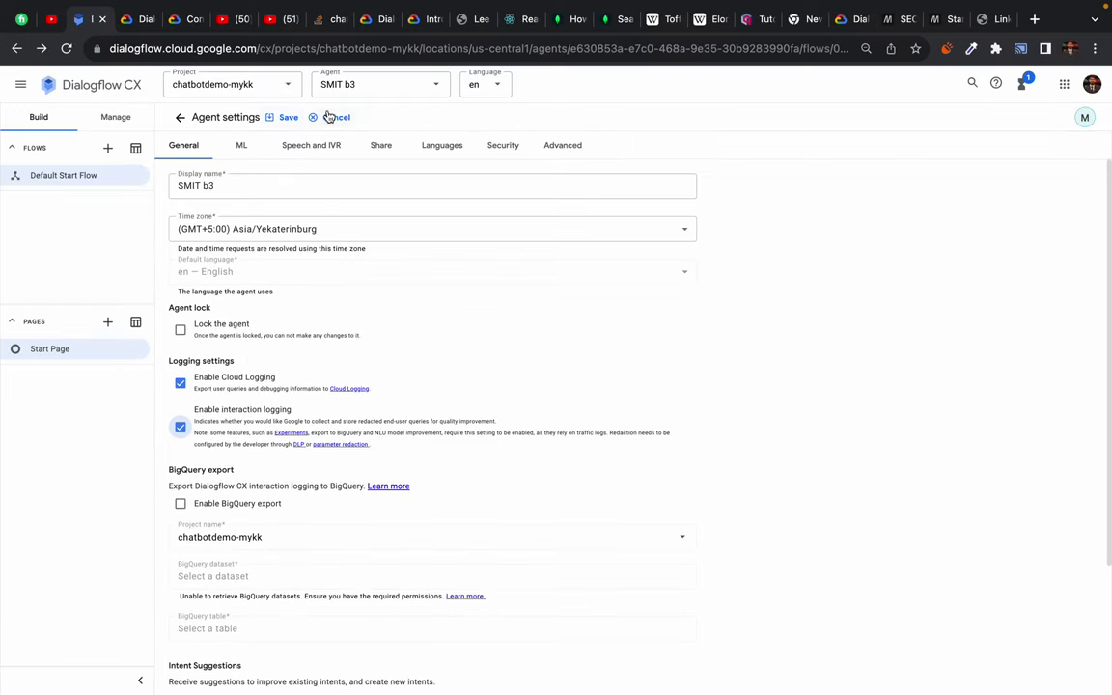
left_click(273, 122)
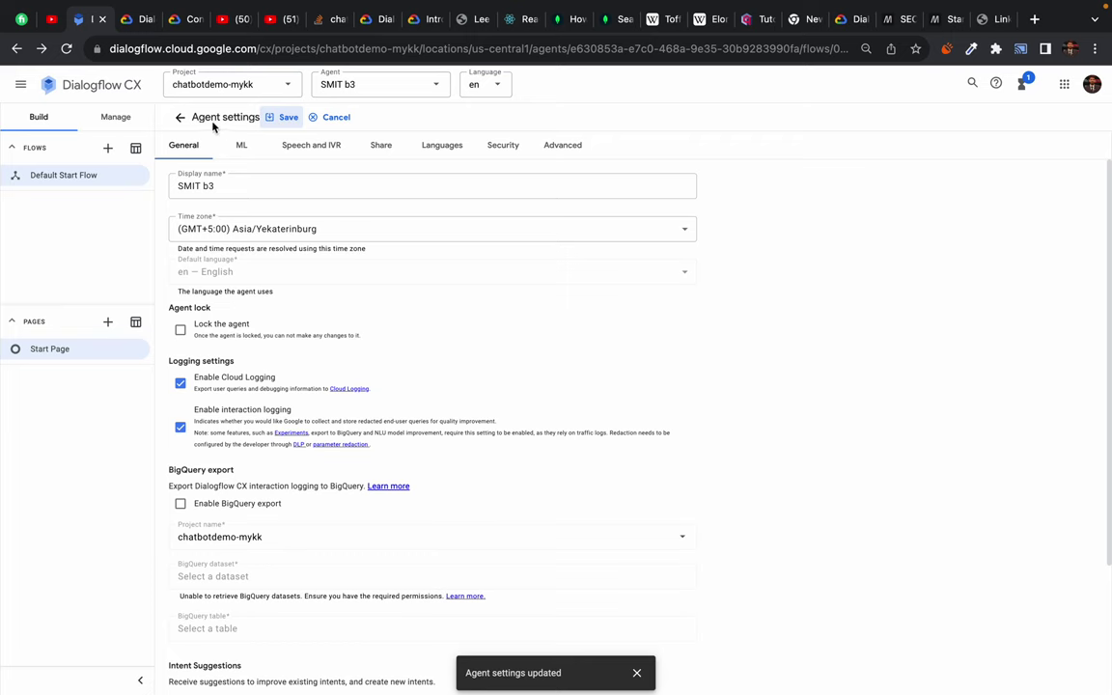
left_click(128, 20)
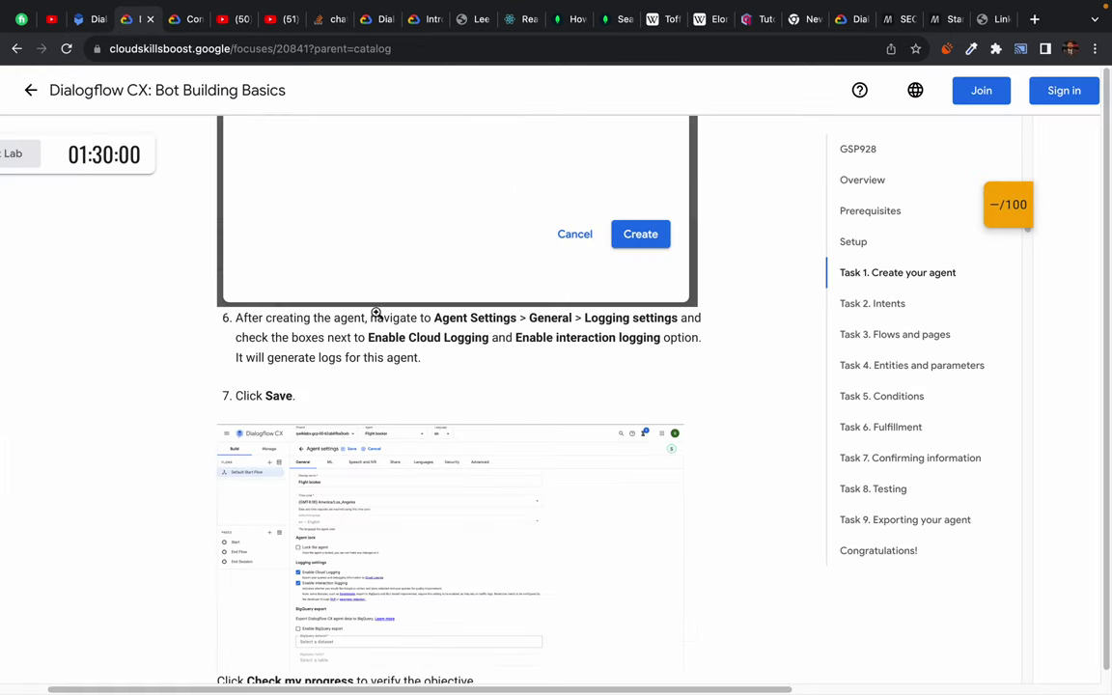
- Review the Create an Agent progress check at the end of Task 1
scroll(318, 474, "down", 4)
scroll(447, 534, "down", 5)
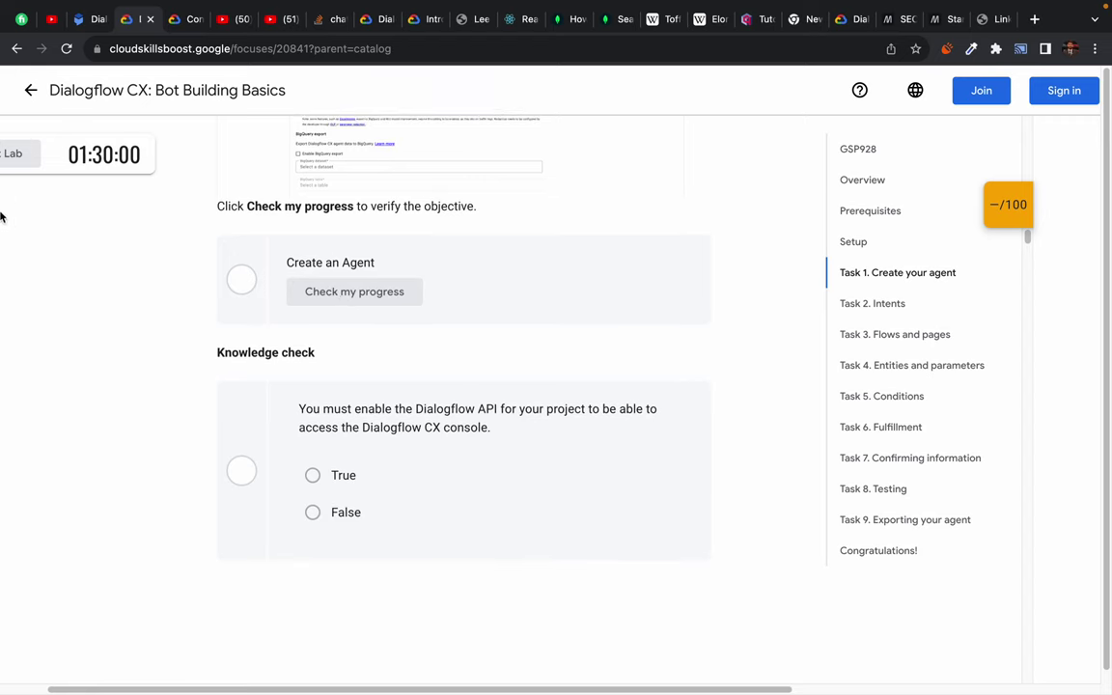
left_click_drag(287, 257, 454, 290)
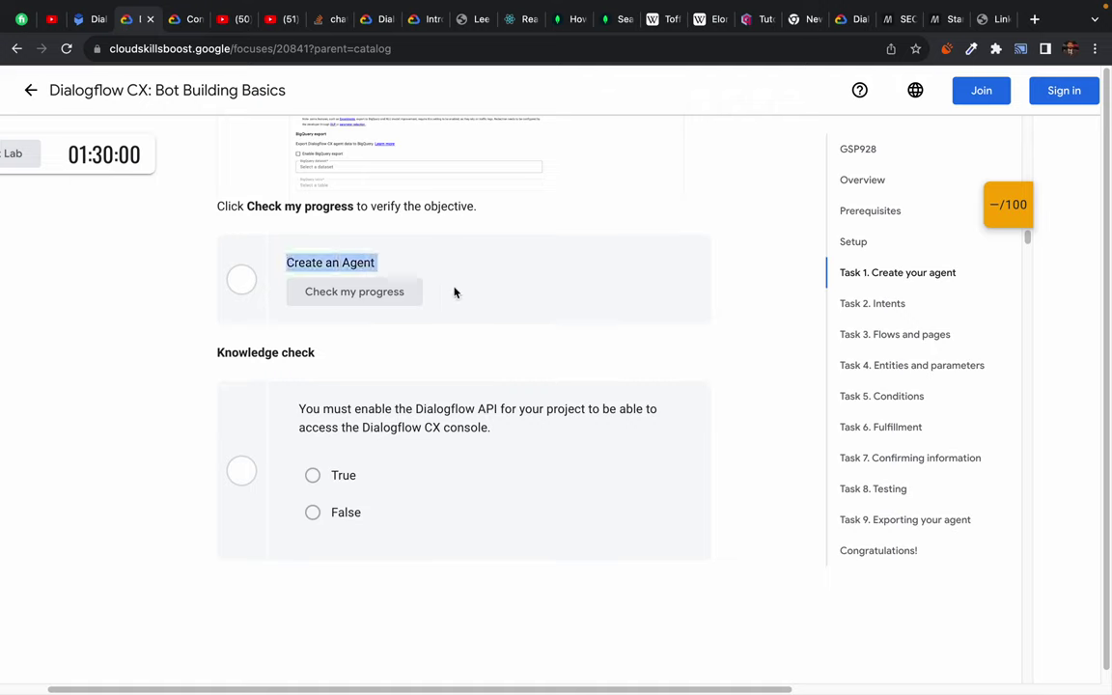
left_click(498, 297)
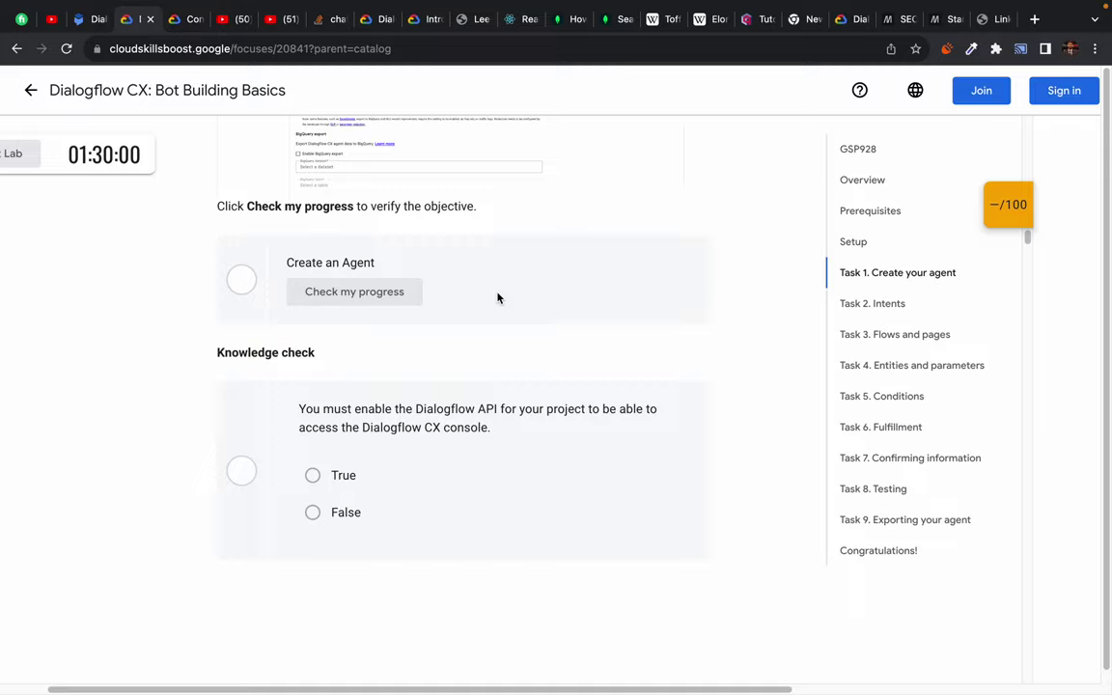
left_click_drag(295, 285, 404, 308)
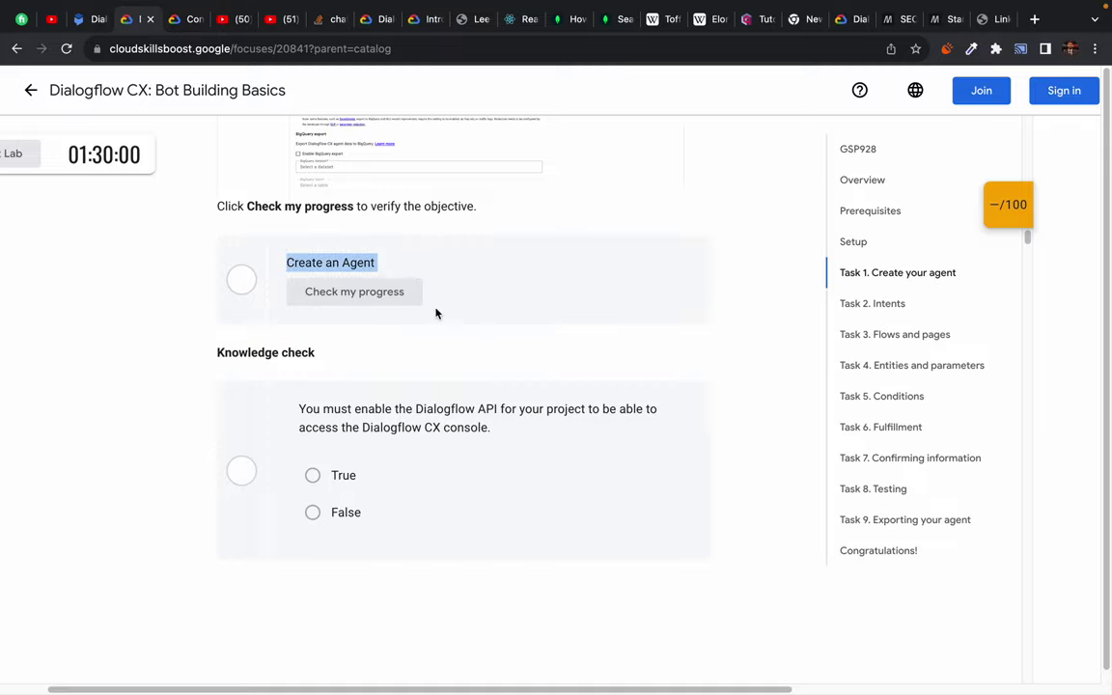
left_click(409, 449)
- Read the Task 1 knowledge check question about enabling the Dialogflow API to access the Dialogflow CX console
scroll(407, 448, "down", 2)
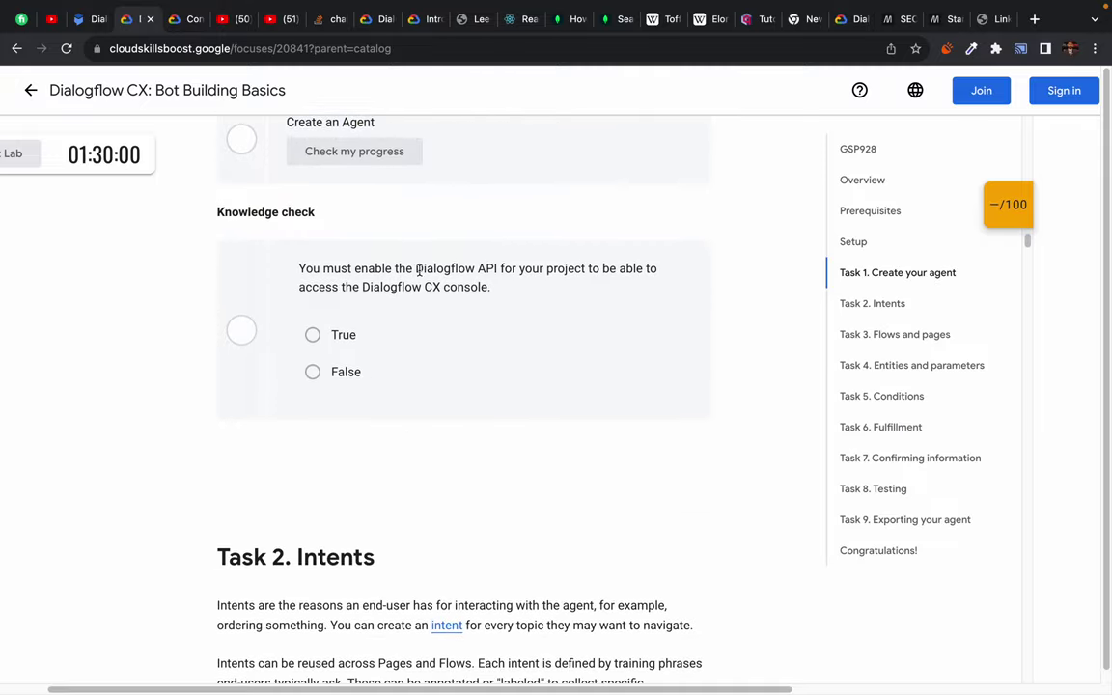
left_click_drag(239, 267, 471, 261)
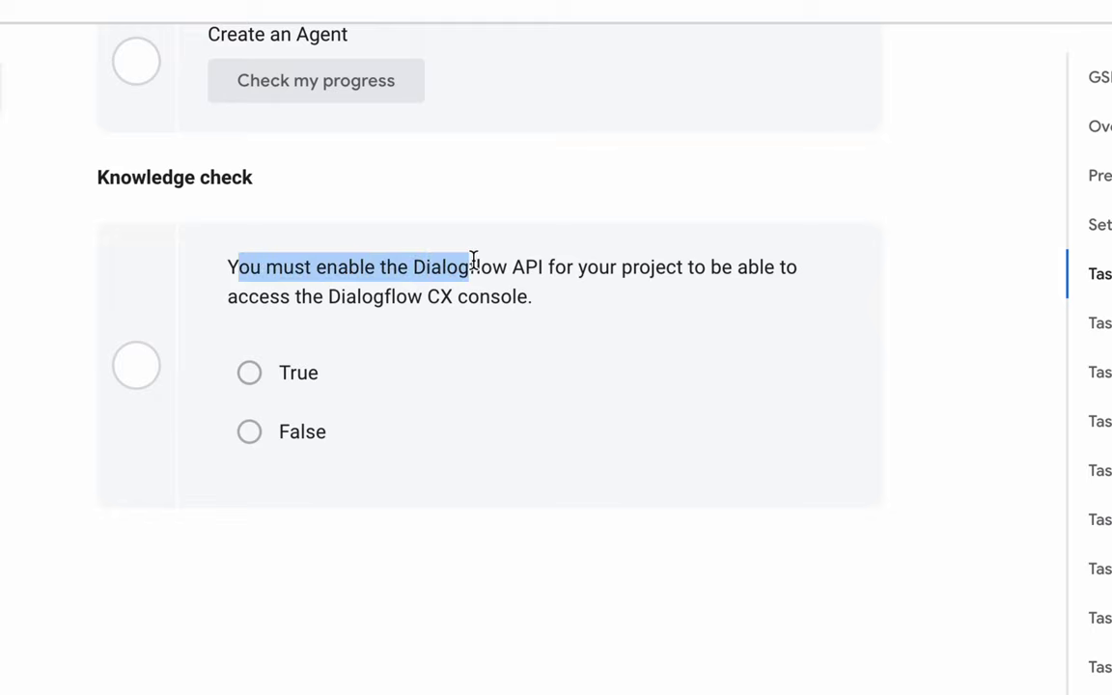
double_click(471, 260)
double_click(643, 266)
left_click_drag(736, 268, 775, 269)
left_click(569, 275)
left_click_drag(239, 295, 489, 295)
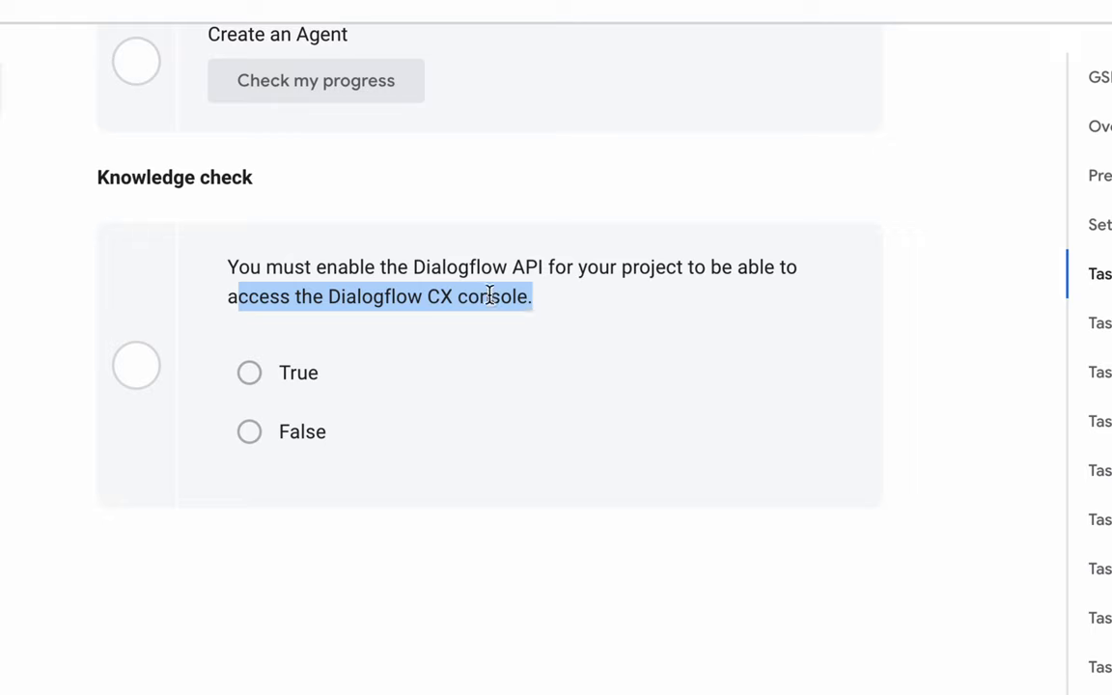
double_click(477, 295)
left_click_drag(275, 266, 494, 290)
left_click(495, 287)
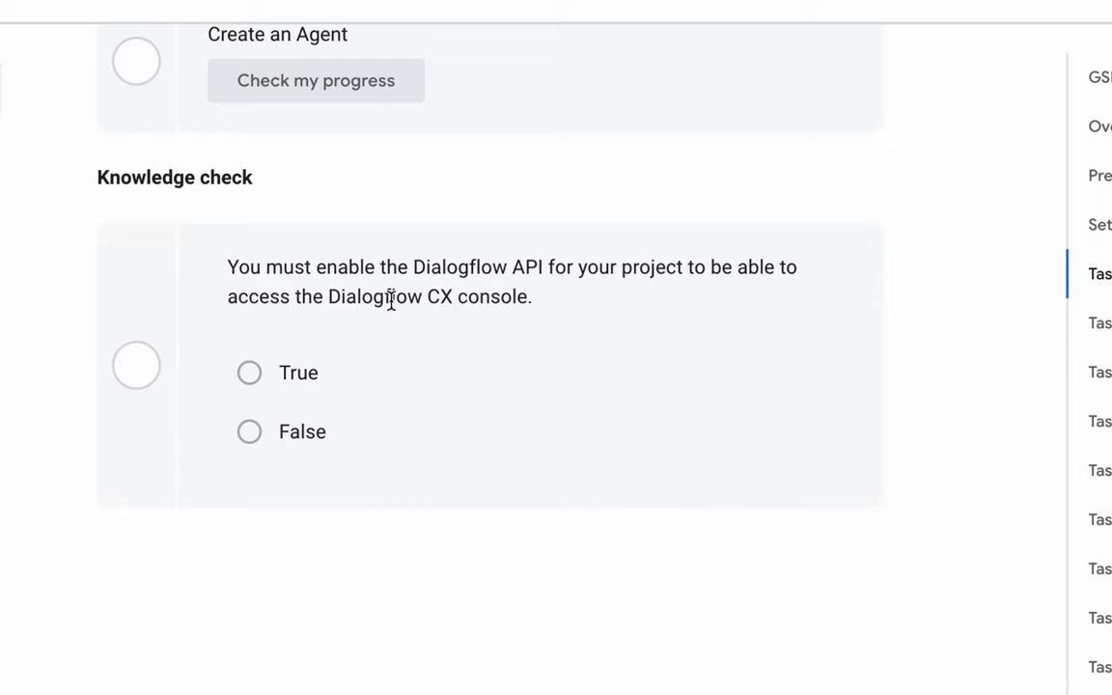
left_click_drag(392, 297, 576, 308)
left_click(576, 308)
- Read the introduction to Task 2 on what intents are and how training phrases define them
scroll(488, 405, "down", 2)
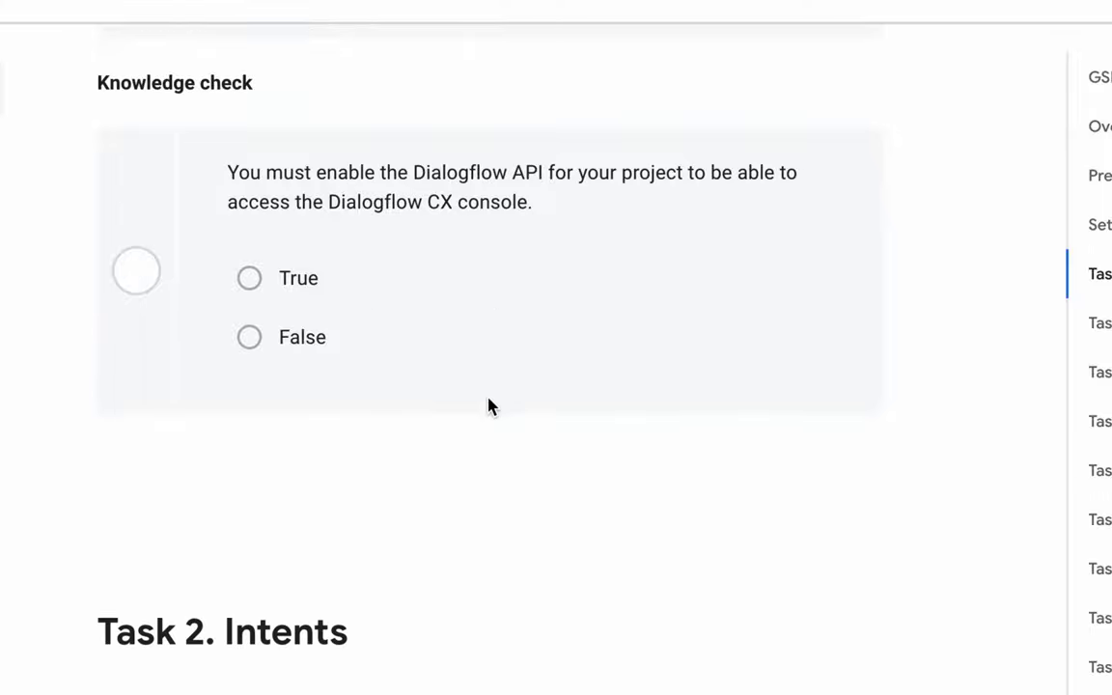
scroll(461, 356, "down", 3)
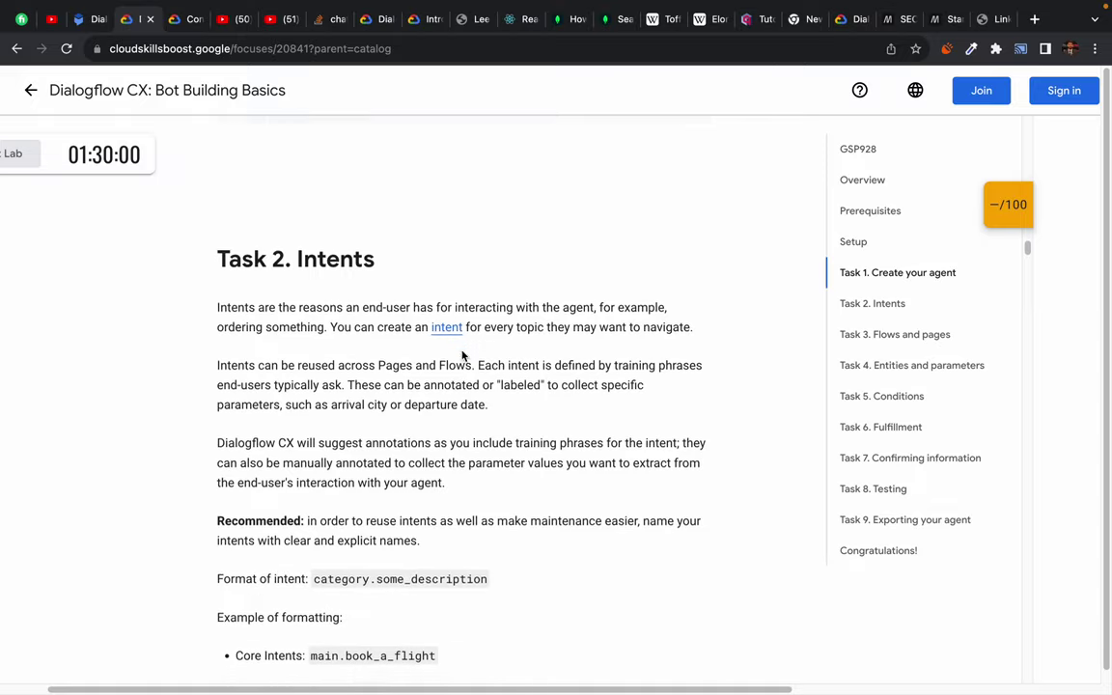
scroll(461, 355, "down", 2)
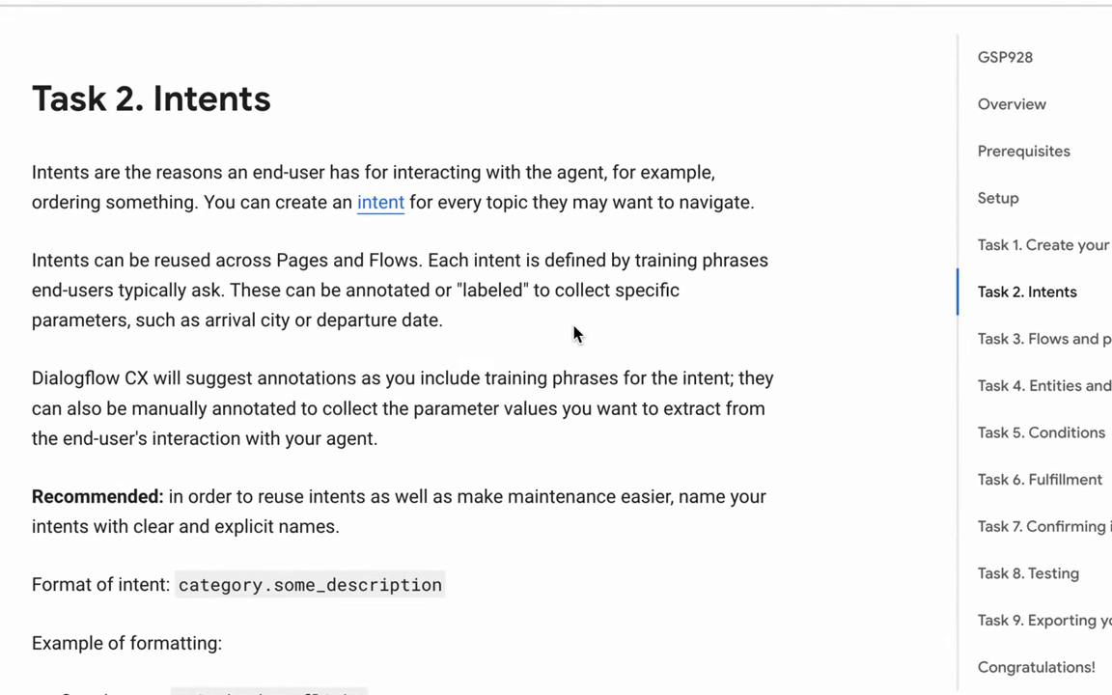
double_click(114, 175)
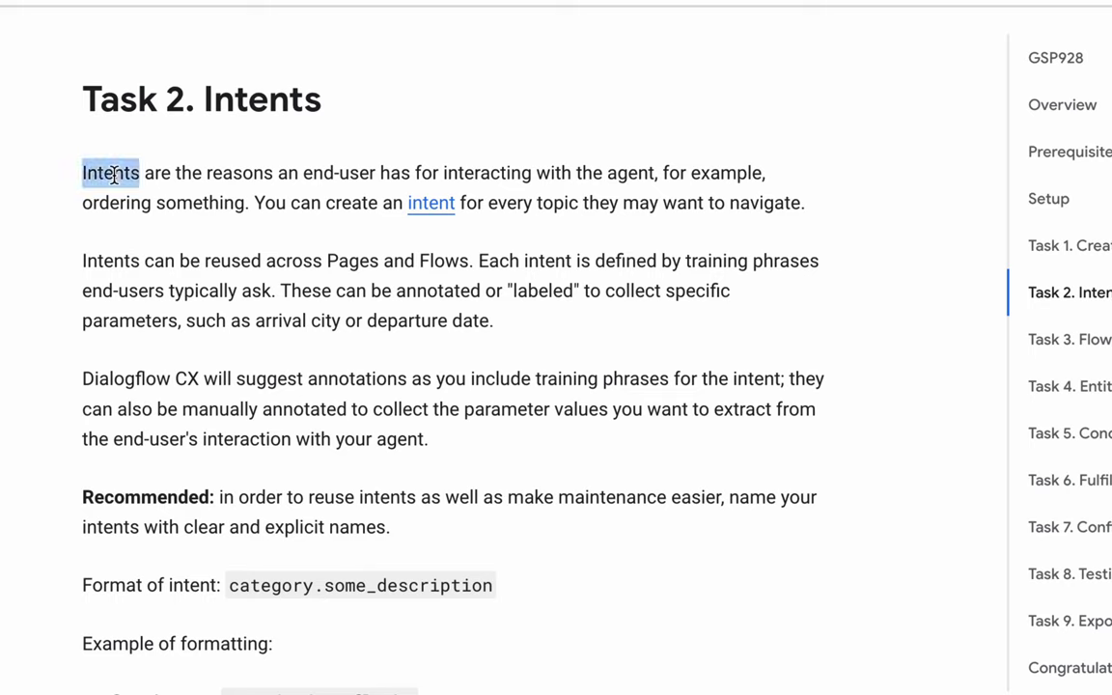
left_click(114, 174)
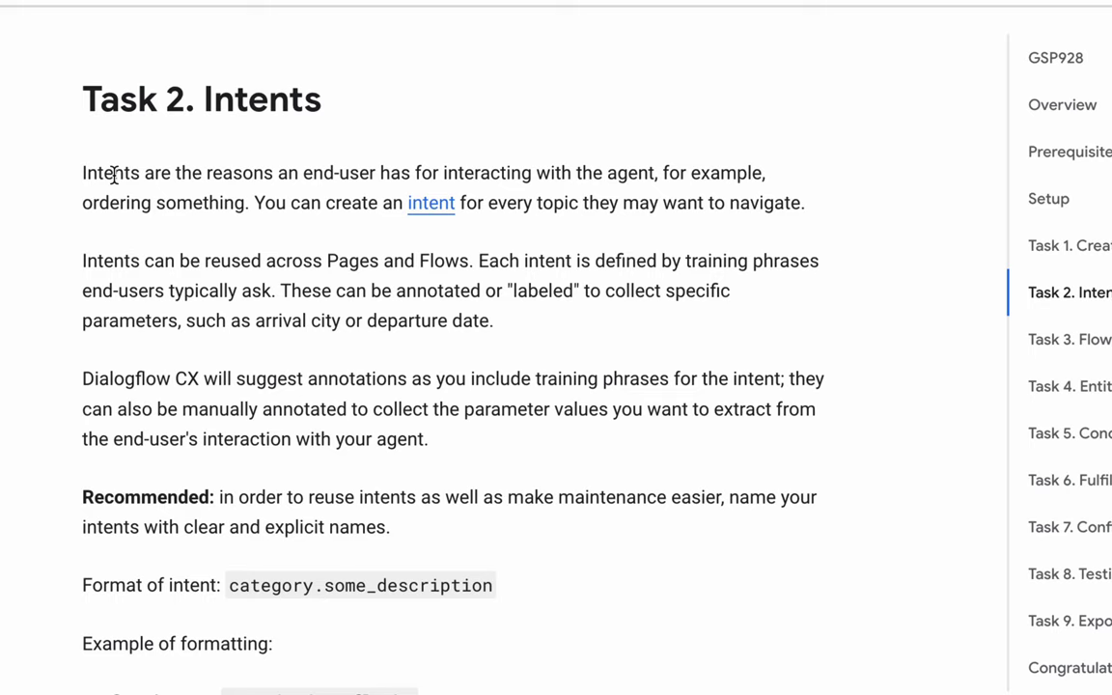
double_click(270, 100)
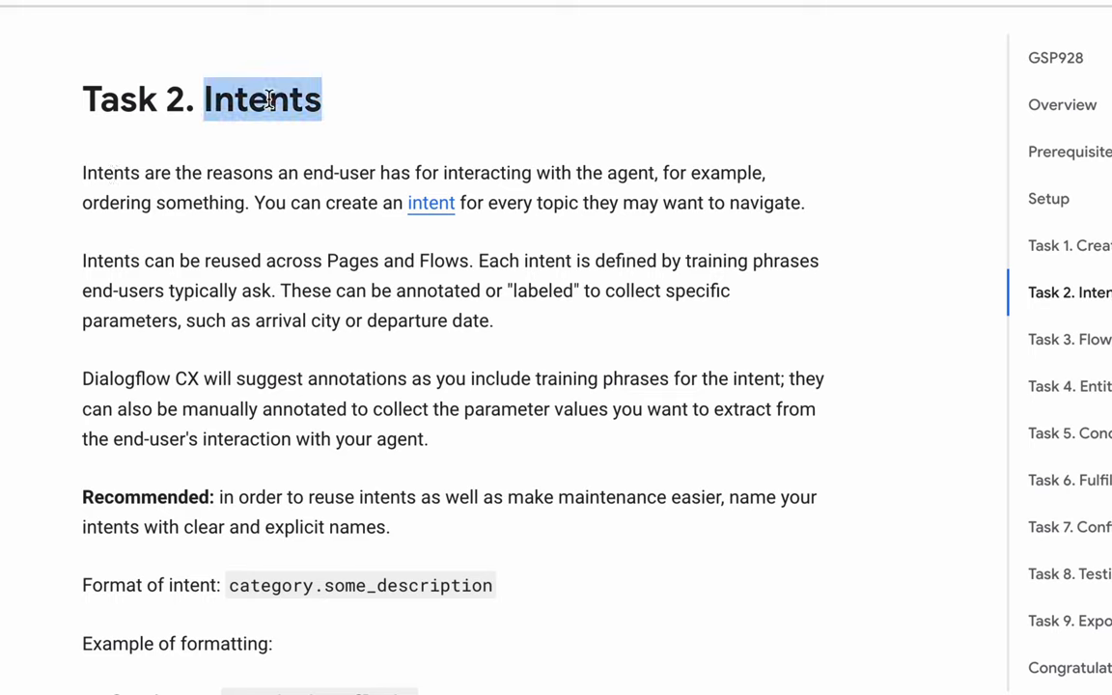
left_click(271, 99)
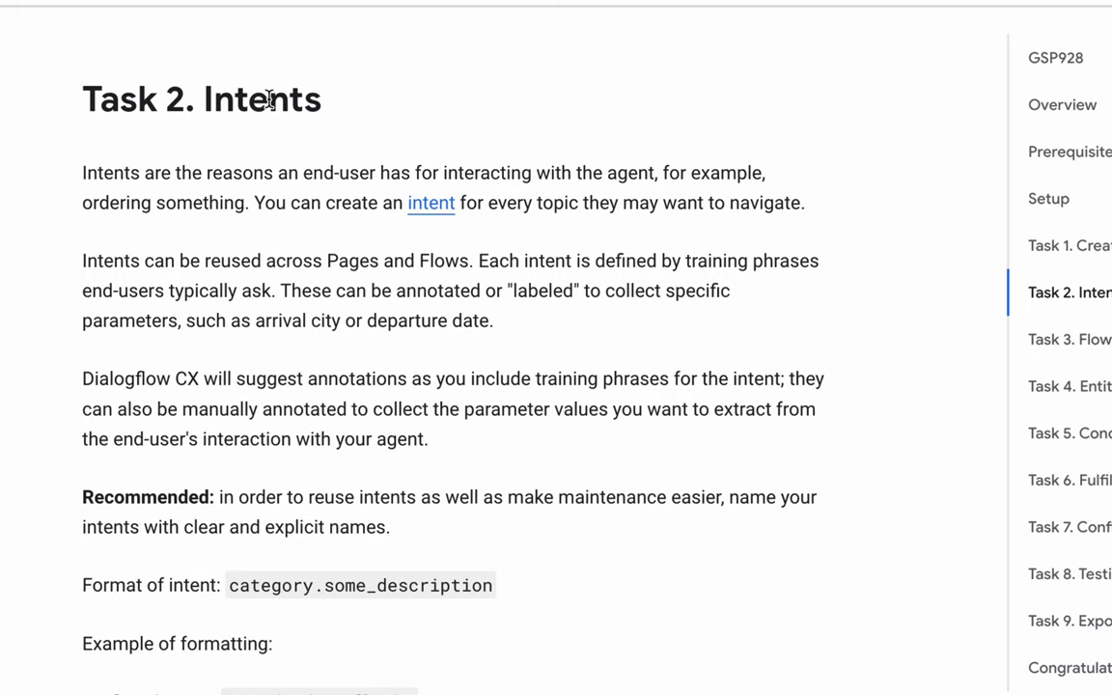
double_click(268, 101)
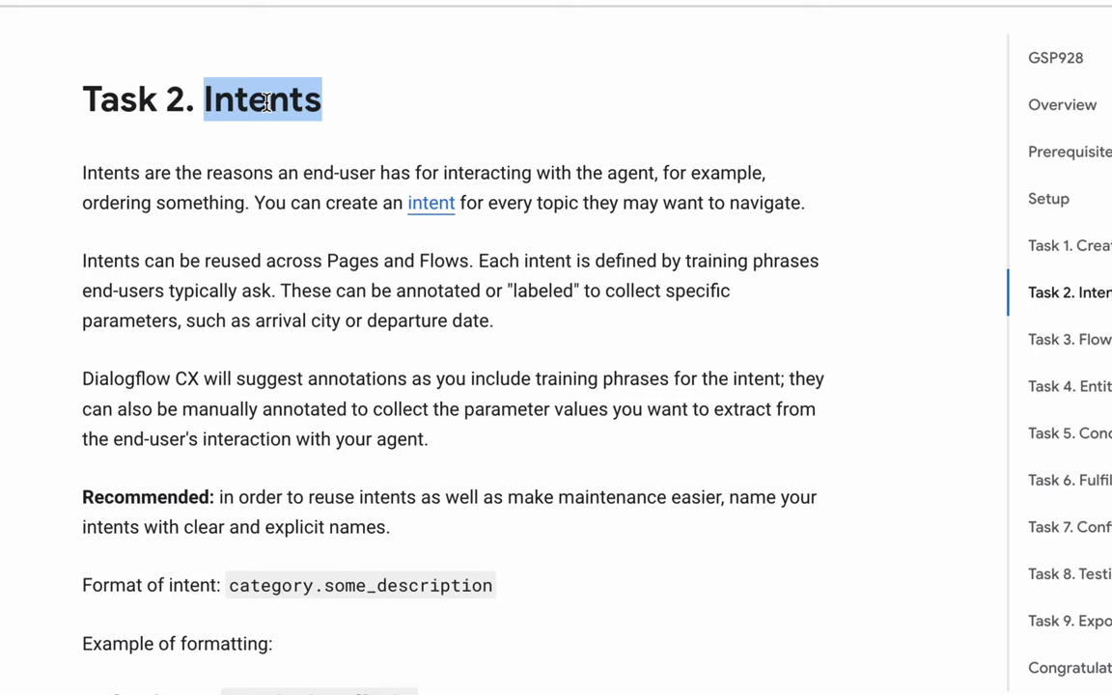
left_click(267, 101)
double_click(267, 102)
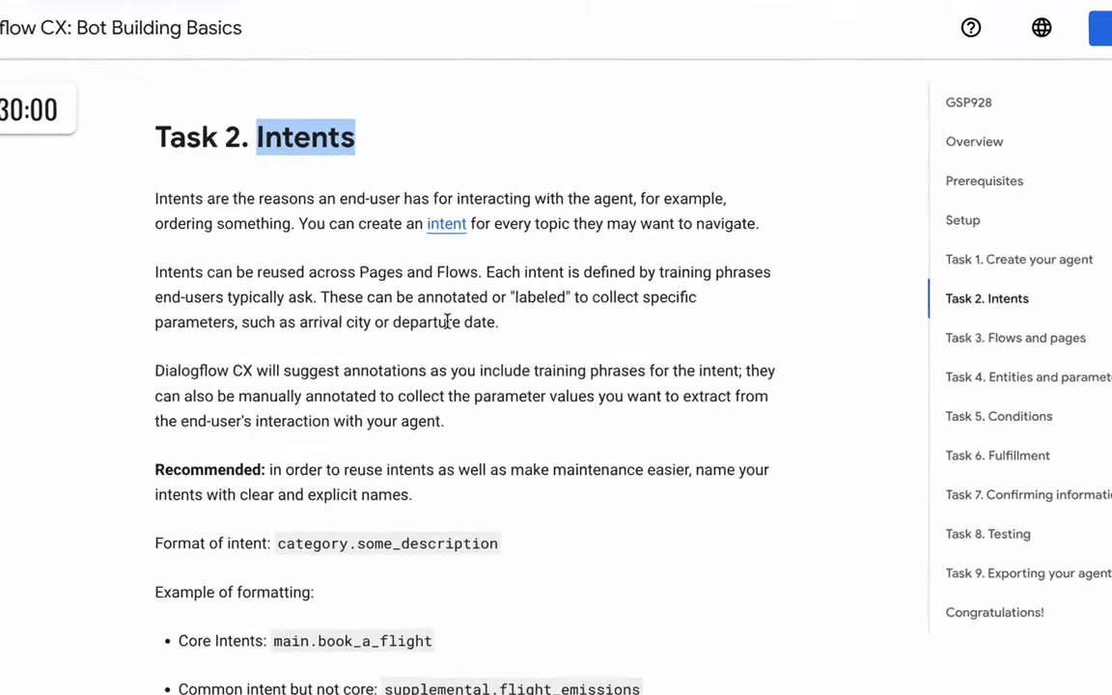
left_click_drag(171, 197, 337, 300)
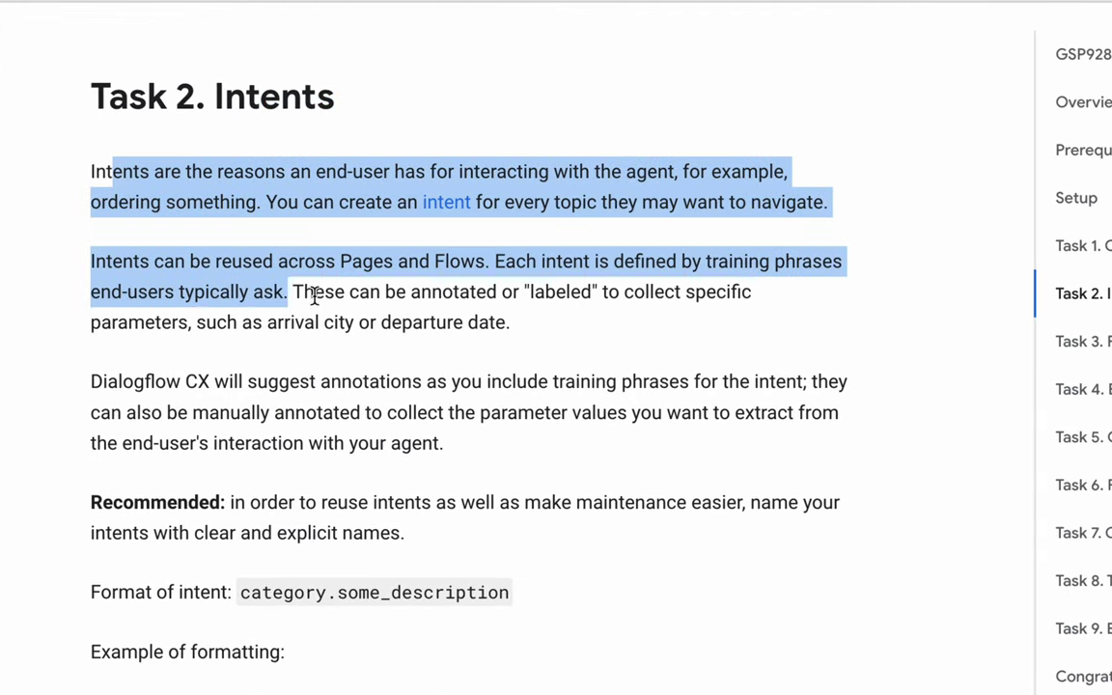
left_click(441, 375)
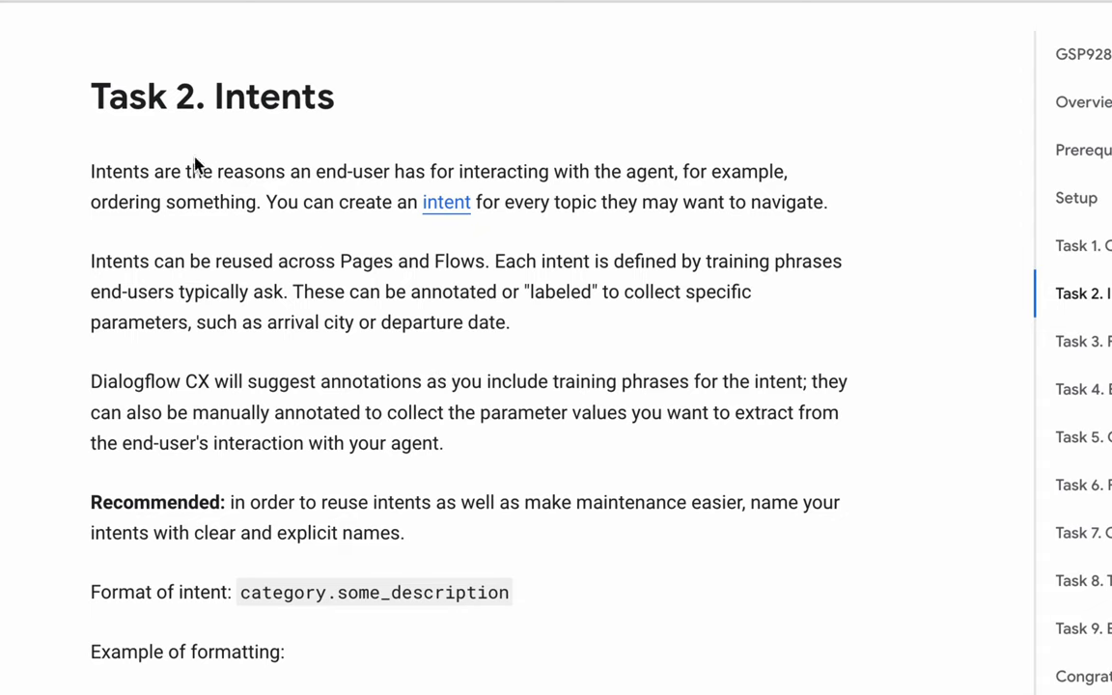
left_click_drag(216, 98, 353, 104)
left_click(354, 100)
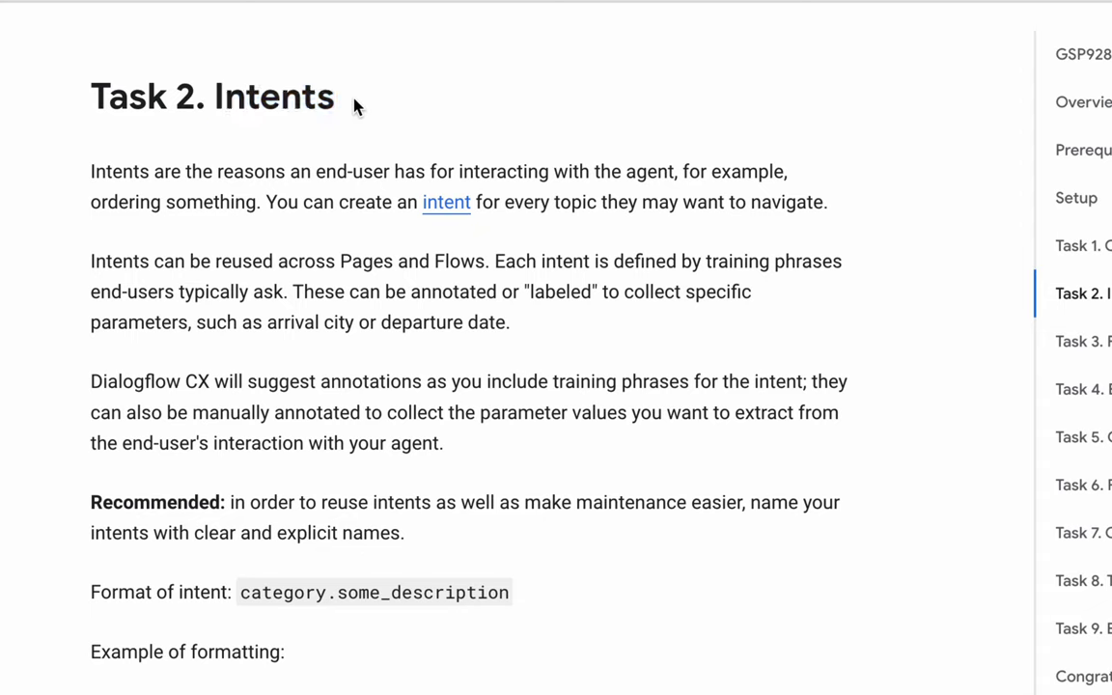
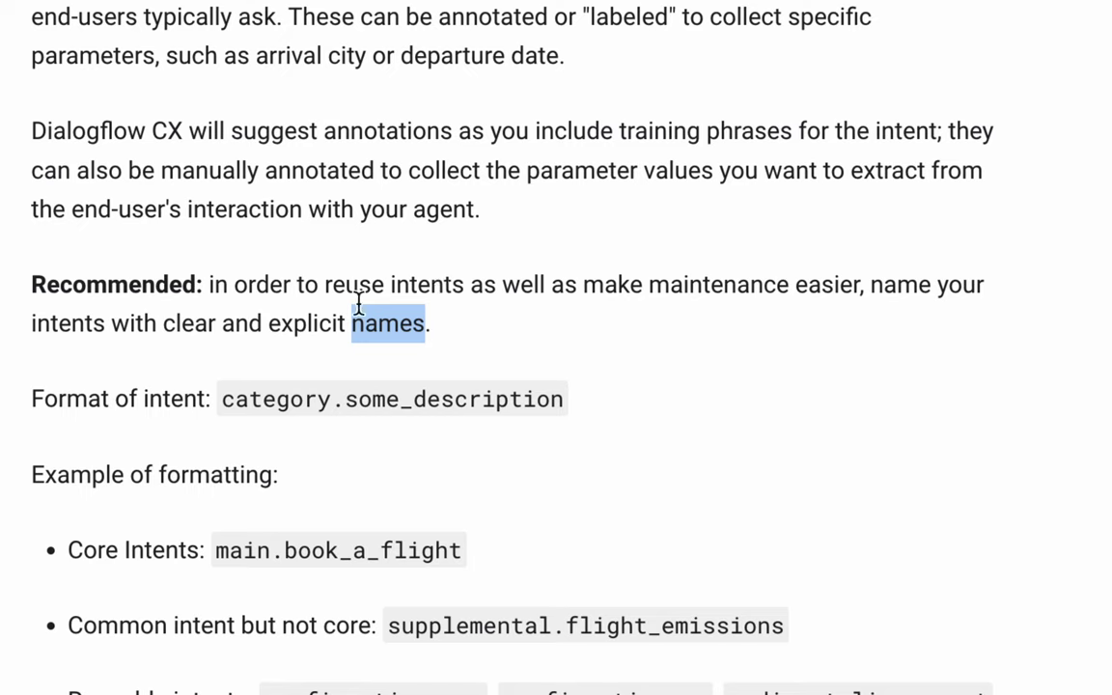
- Examine the recommended intent naming format, category.some_description, in Task 2
left_click(82, 401)
double_click(166, 399)
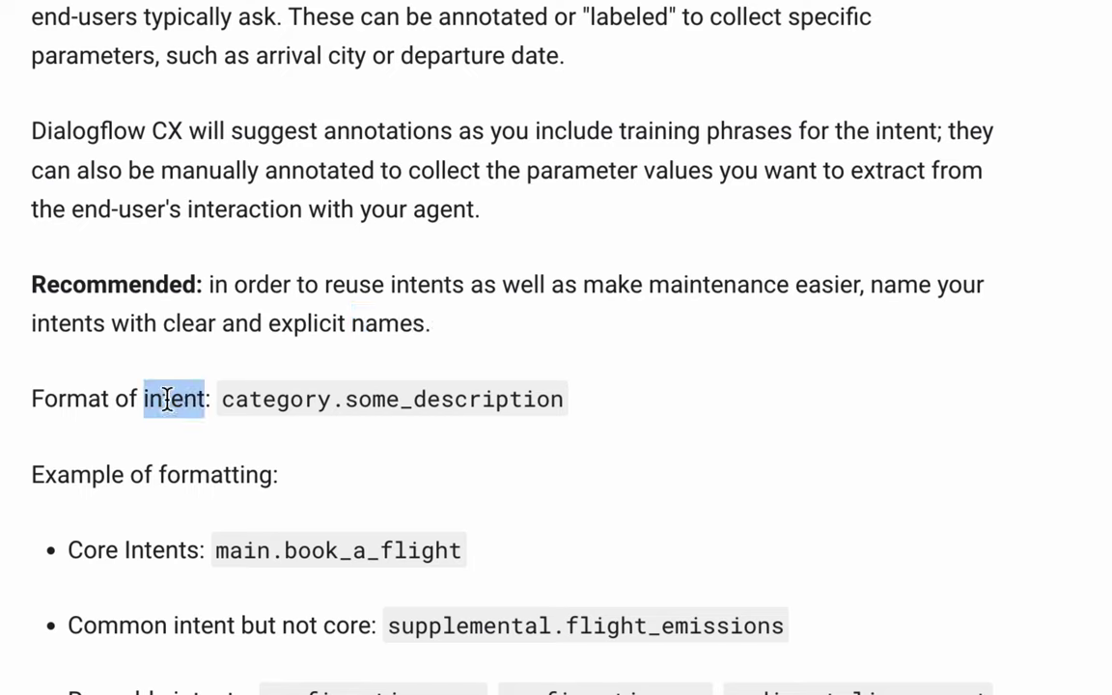
left_click(273, 400)
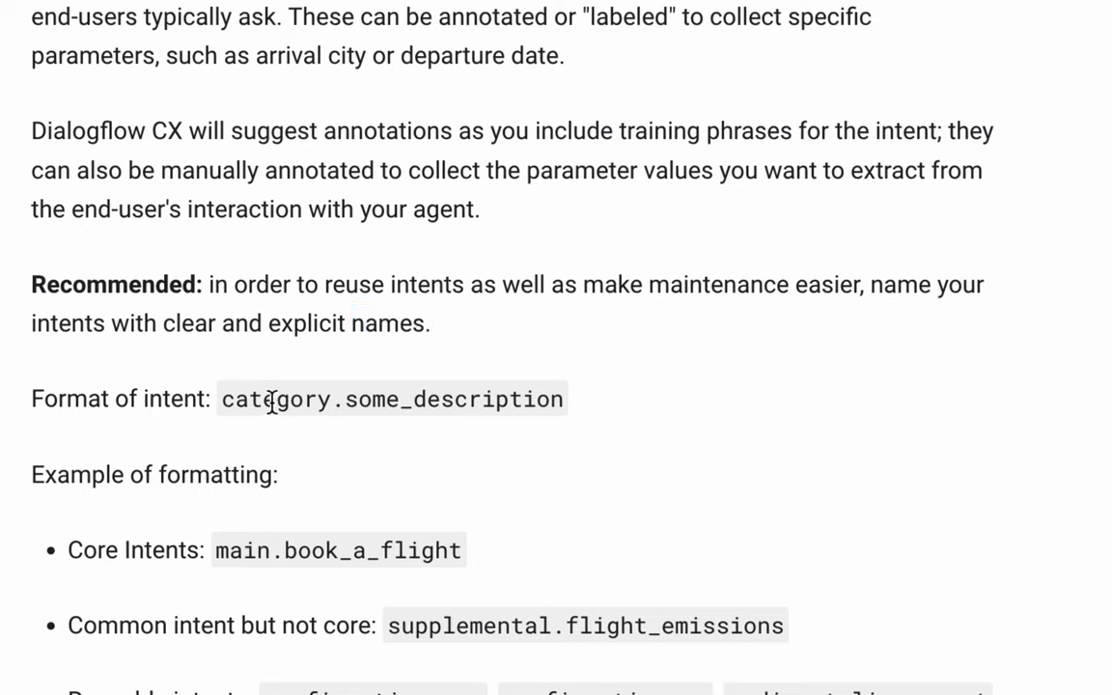
double_click(275, 399)
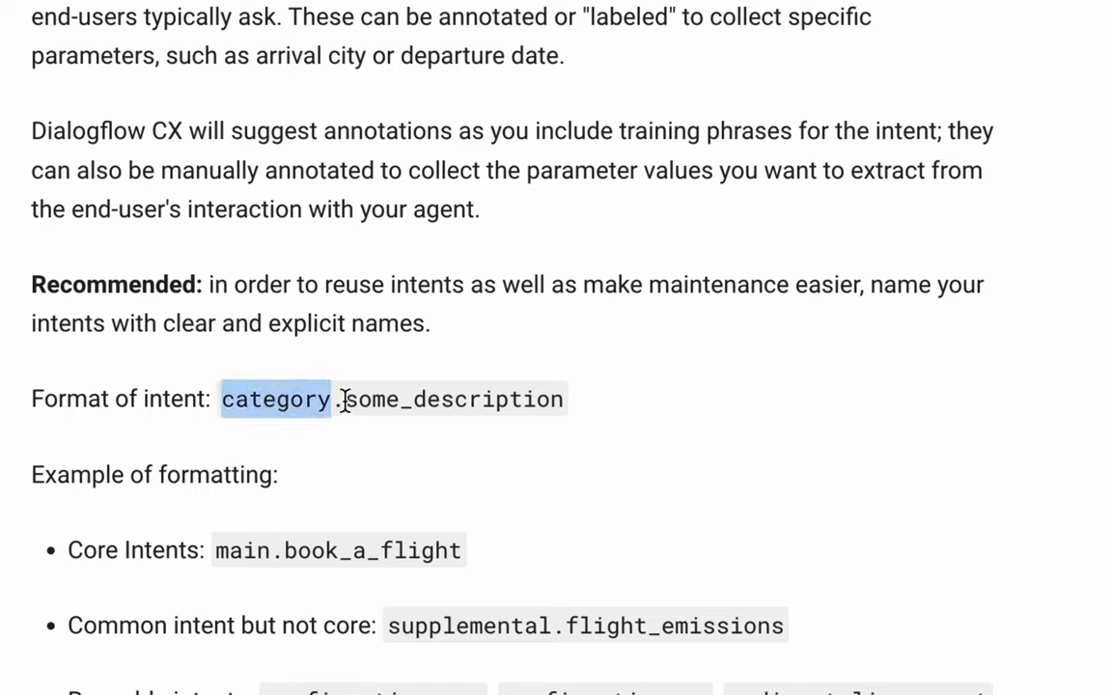
left_click_drag(345, 399, 579, 410)
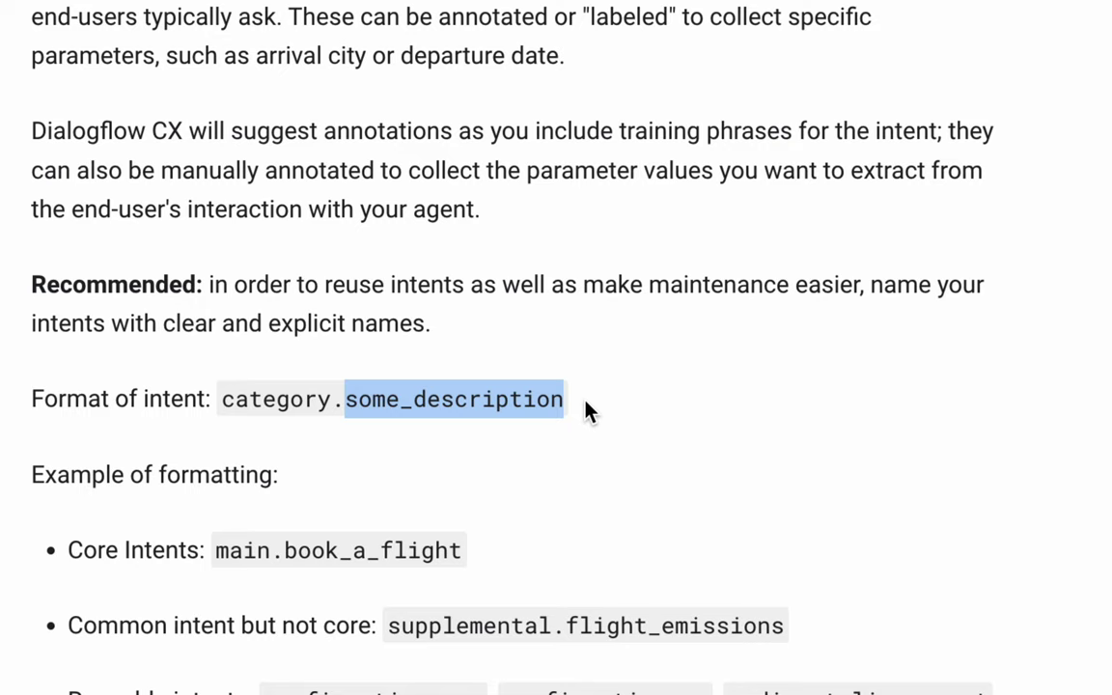
left_click(536, 436)
scroll(521, 475, "down", 1)
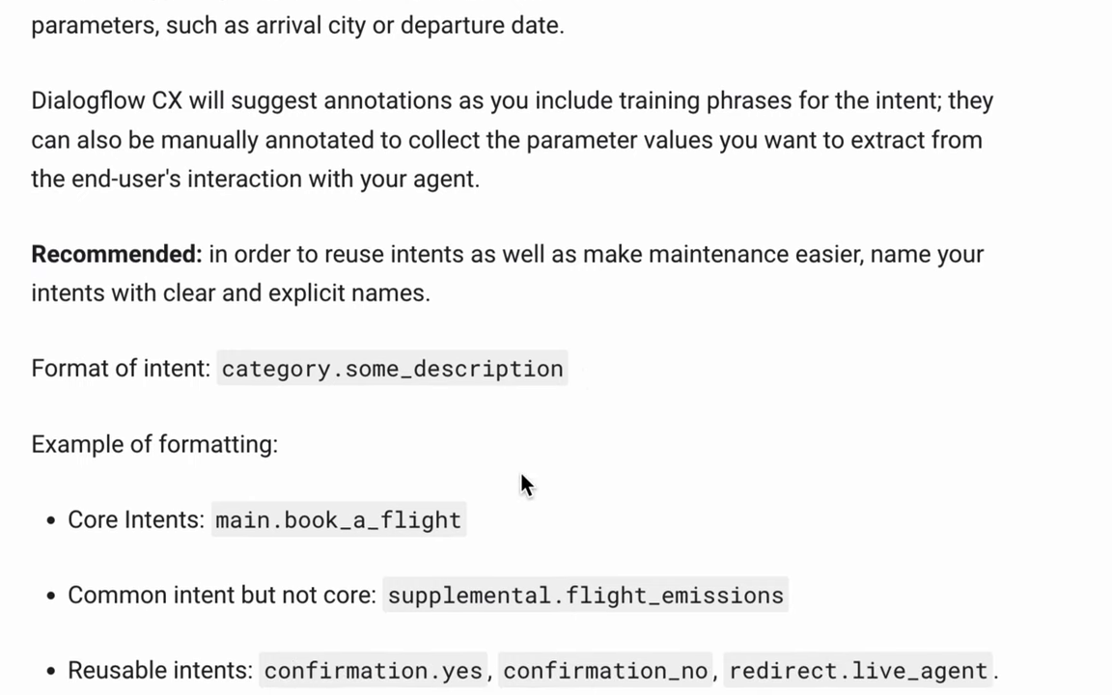
- Study the formatting examples for core, common and reusable intent names, comparing their category prefixes
scroll(521, 473, "down", 3)
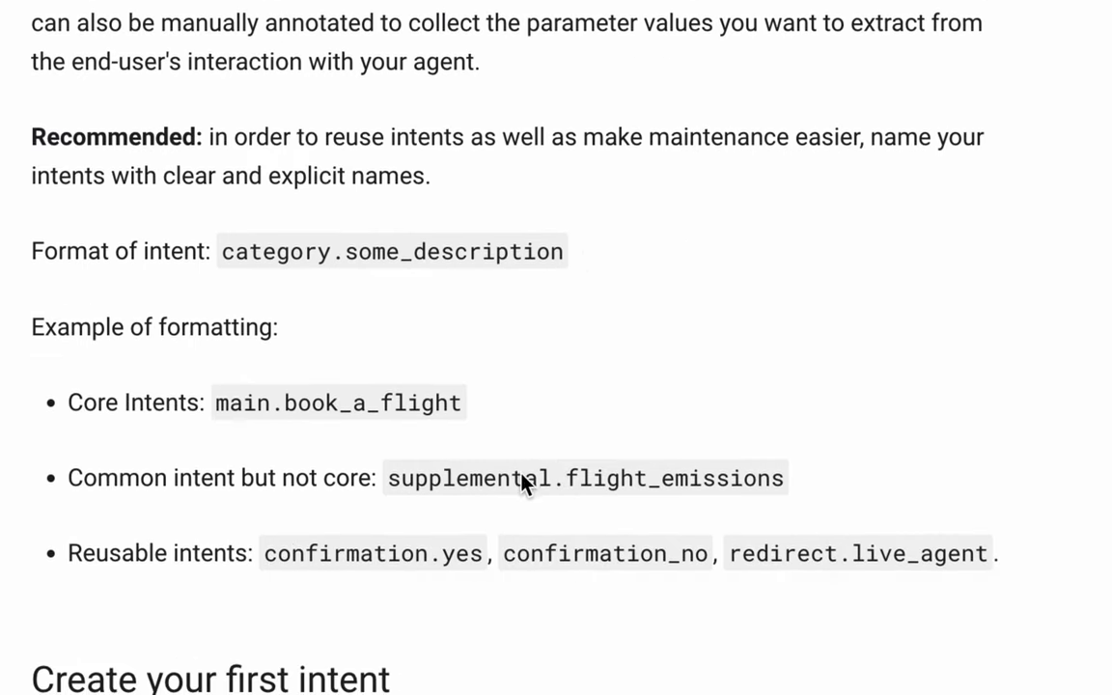
left_click_drag(55, 326, 253, 326)
left_click(248, 326)
double_click(256, 399)
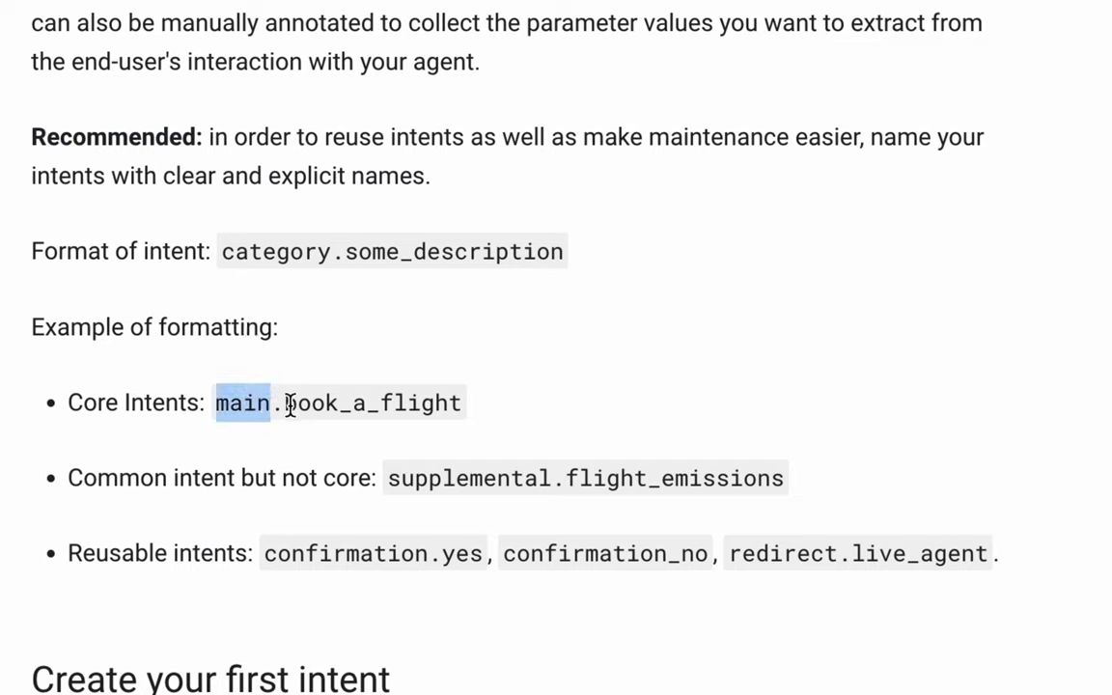
left_click_drag(287, 403, 484, 414)
left_click(483, 414)
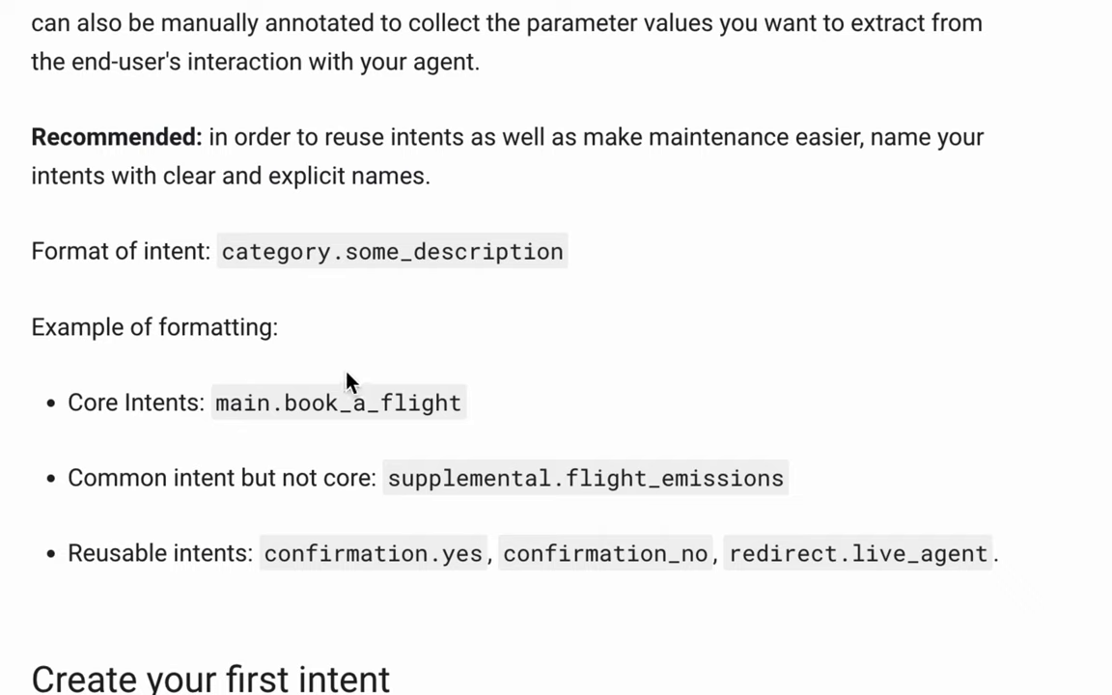
double_click(250, 397)
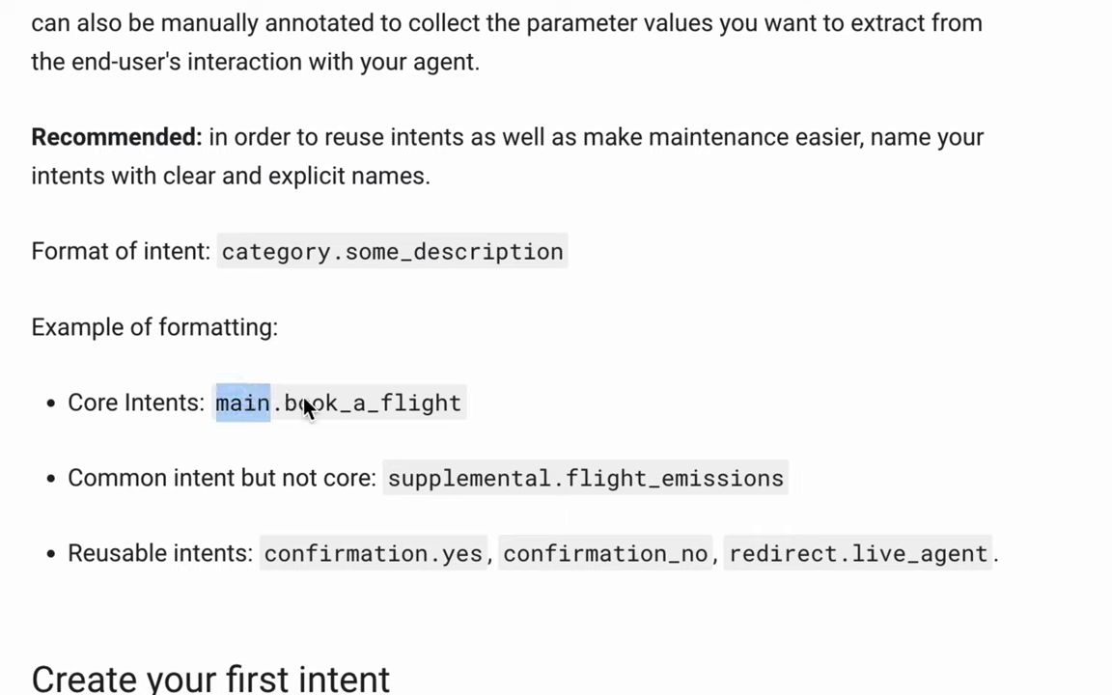
double_click(498, 477)
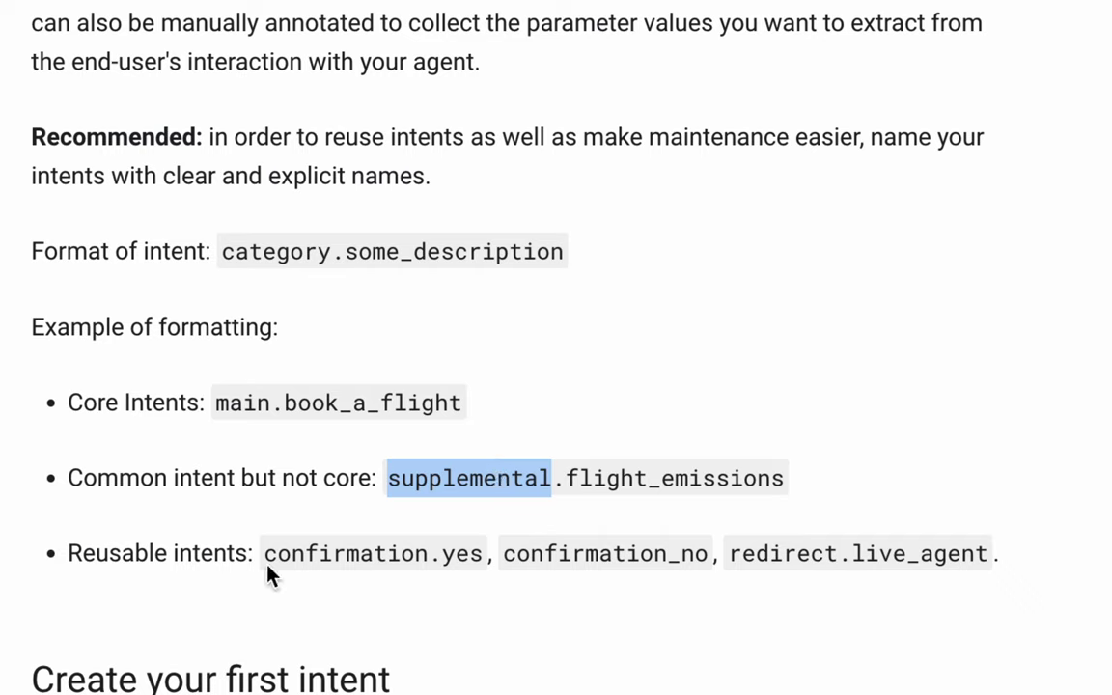
double_click(348, 553)
double_click(460, 553)
double_click(353, 553)
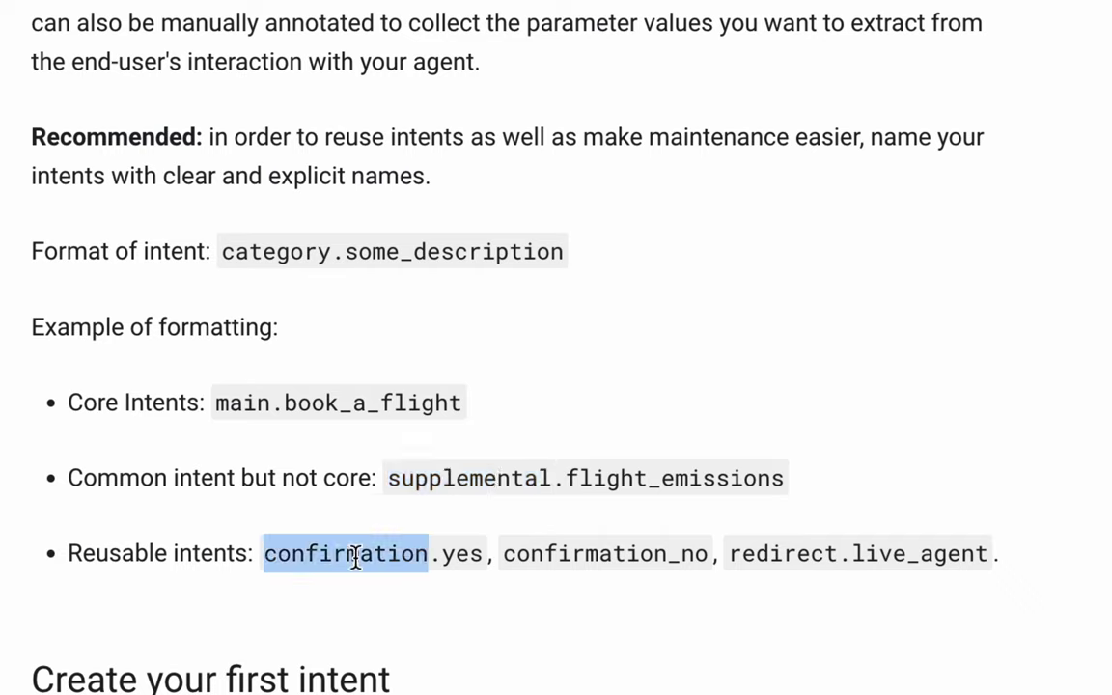
- Study the reusable intent examples confirmation.yes and confirmation_no, comparing how each category prefix is separated from its description
left_click(348, 556)
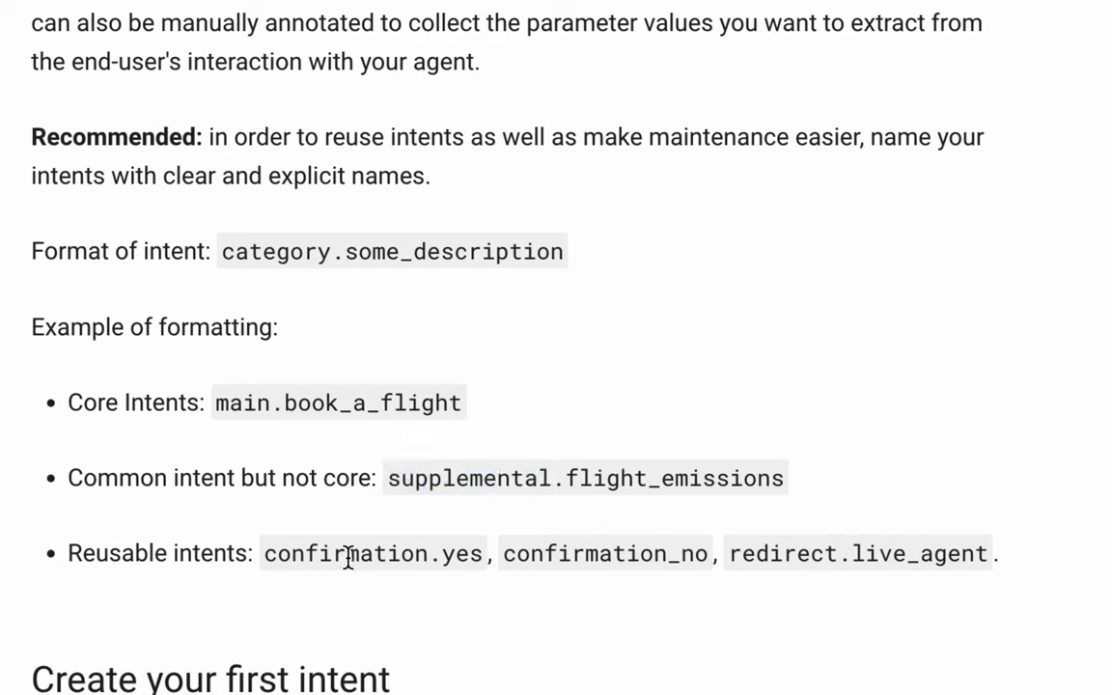
double_click(451, 555)
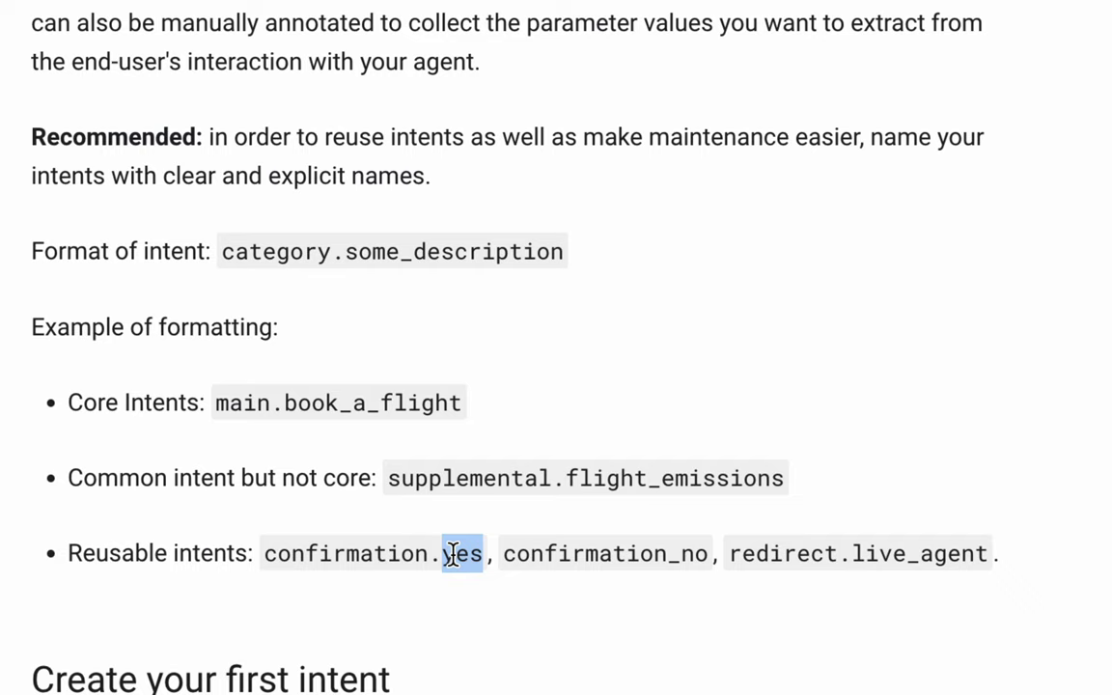
left_click(397, 581)
double_click(386, 553)
double_click(454, 553)
double_click(379, 553)
double_click(463, 551)
left_click(573, 561)
double_click(598, 557)
left_click(696, 565)
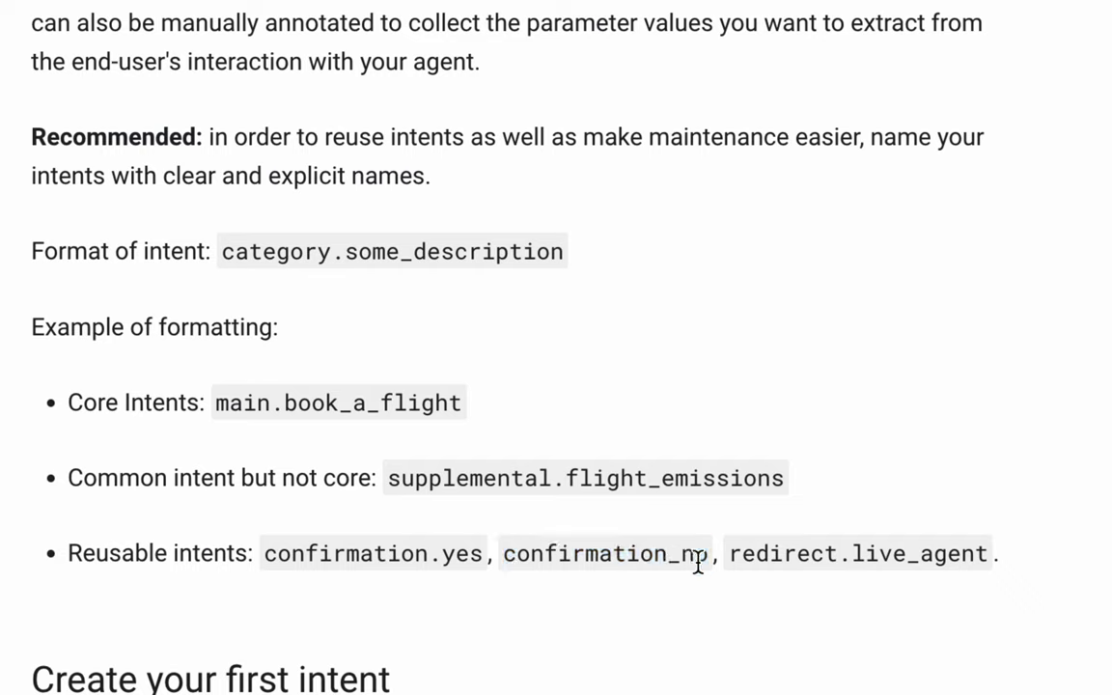
double_click(697, 558)
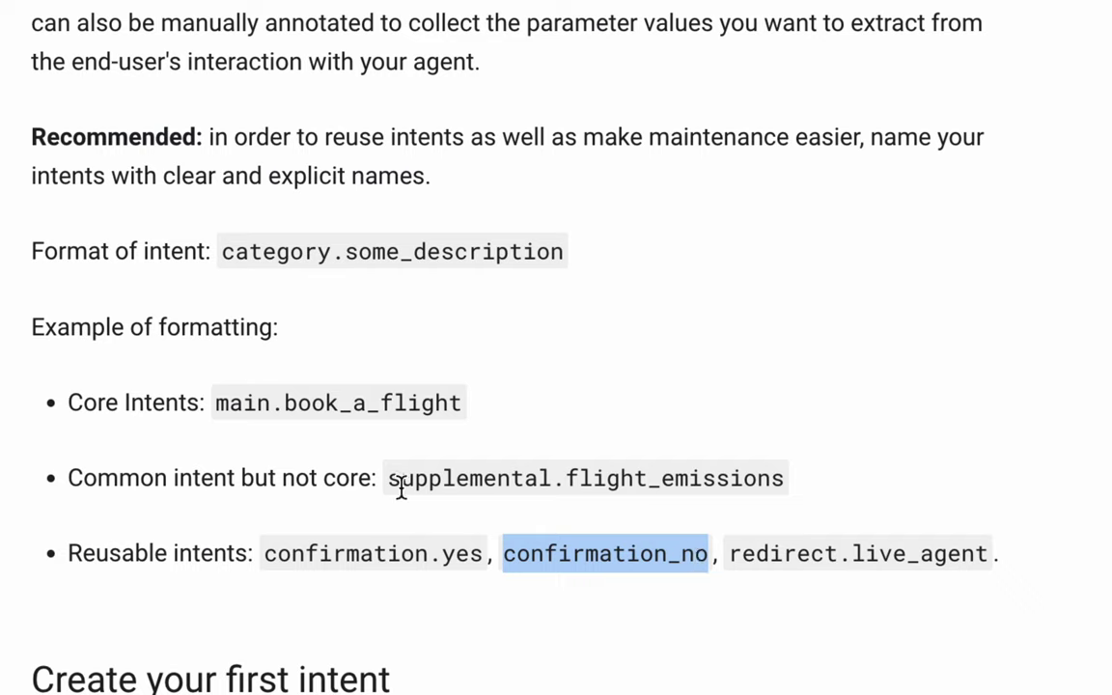
- Find the lab's instructions for creating the first intent, then switch to Dialogflow CX and open the SMIT b3 agent's intents list
scroll(273, 459, "down", 4)
scroll(273, 461, "down", 6)
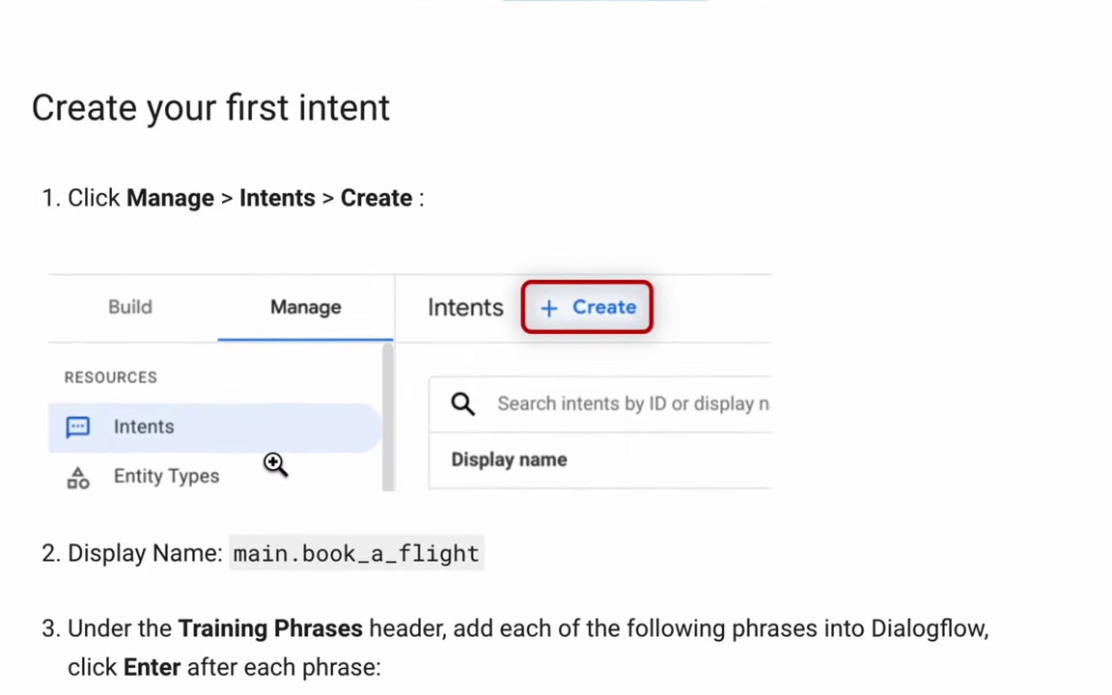
scroll(278, 517, "down", 1)
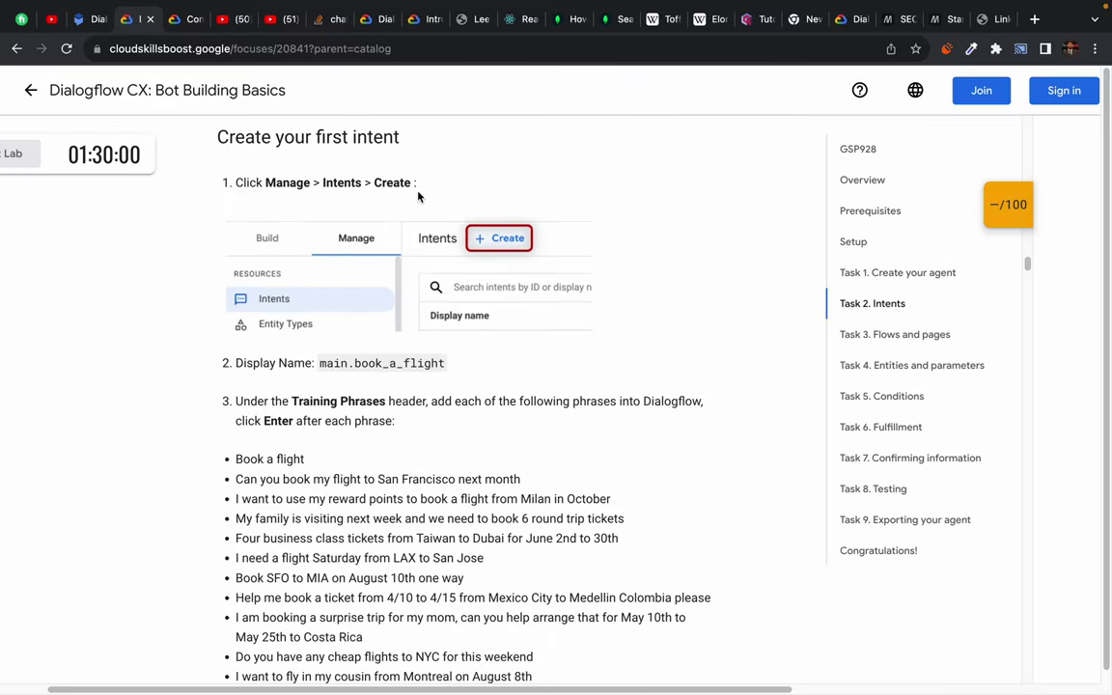
key("ctrl+plus")
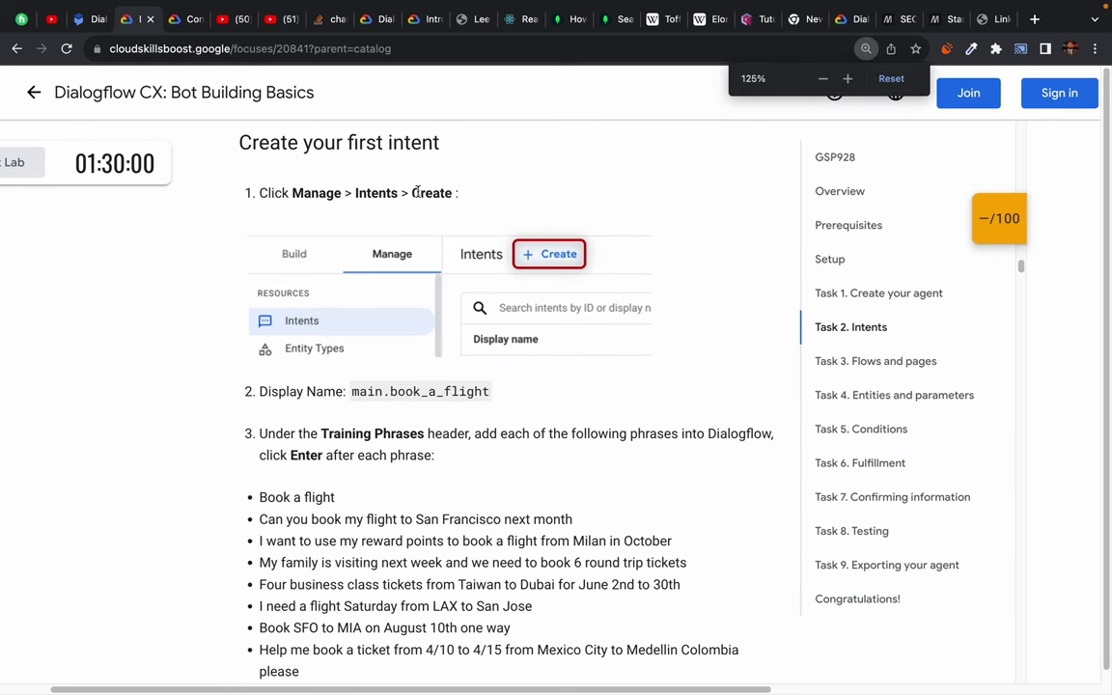
scroll(348, 347, "down", 3)
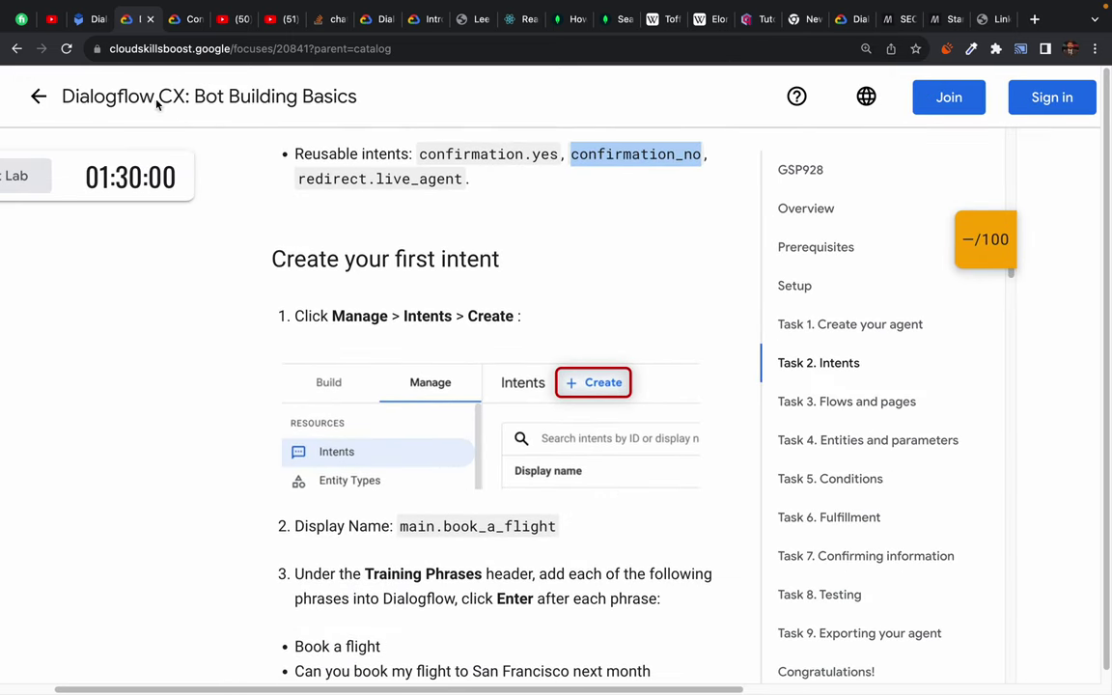
left_click(83, 18)
left_click(115, 117)
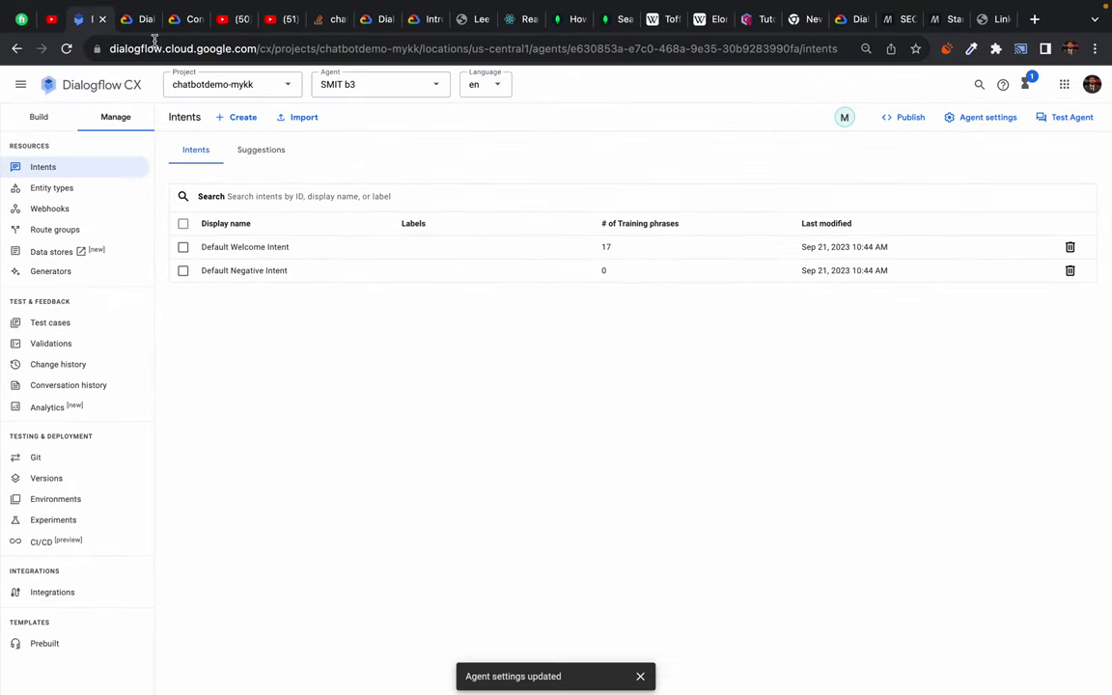
- Return to the lab instructions and copy the intent display name main.book_a_flight
left_click(130, 21)
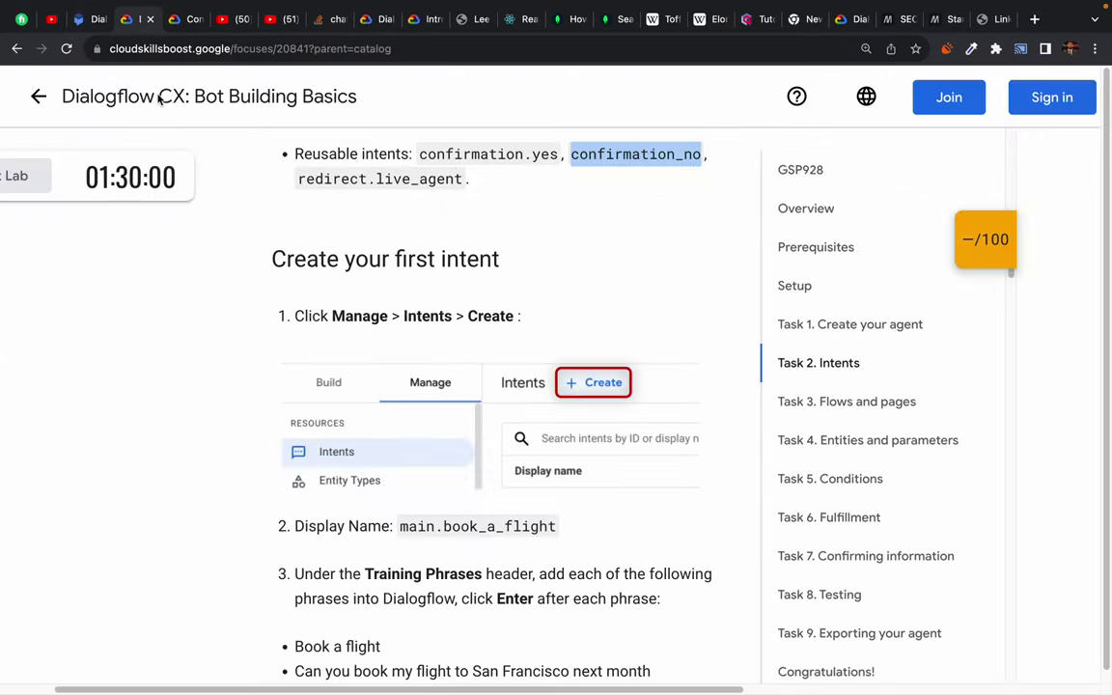
scroll(503, 470, "down", 3)
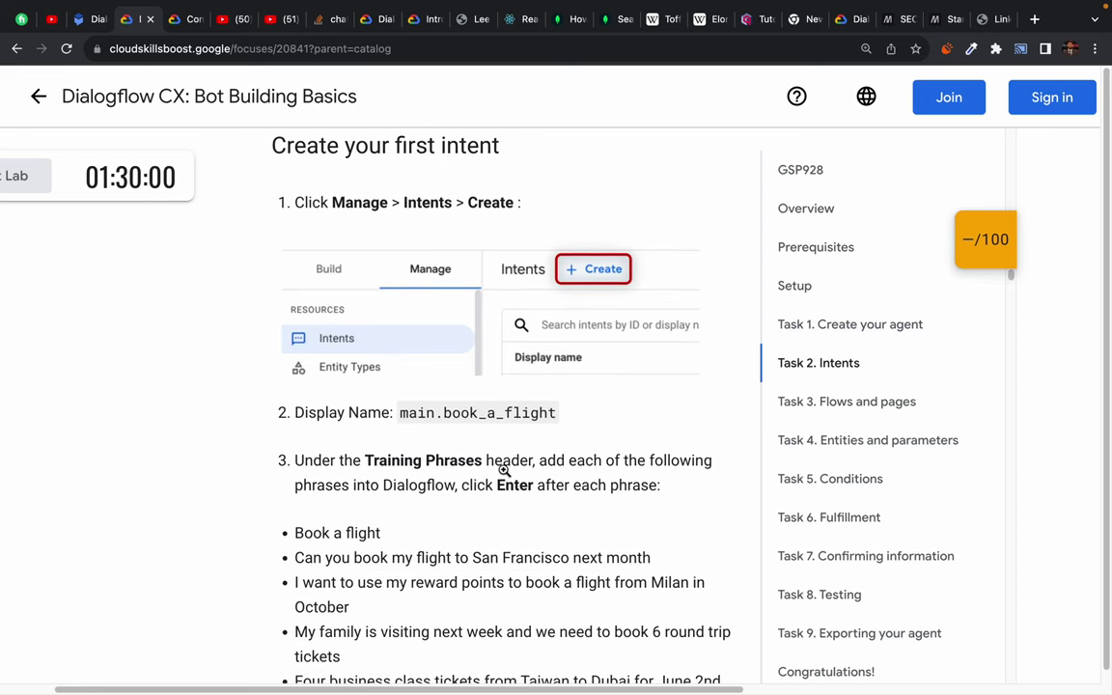
double_click(319, 412)
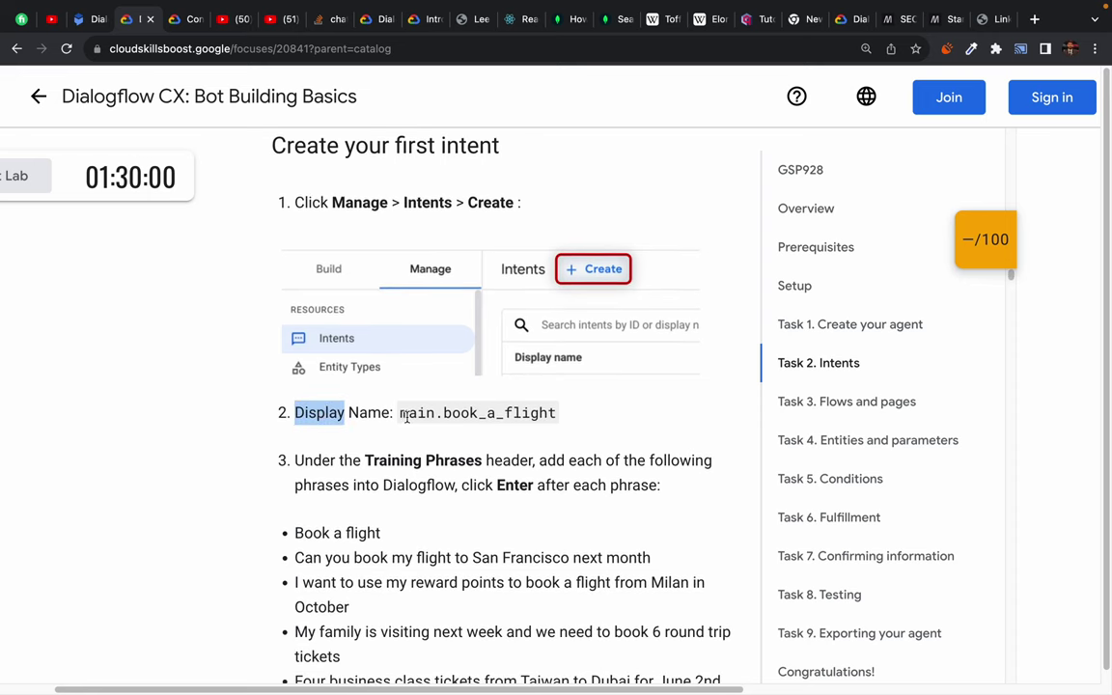
left_click_drag(400, 415, 555, 413)
key("ctrl+c")
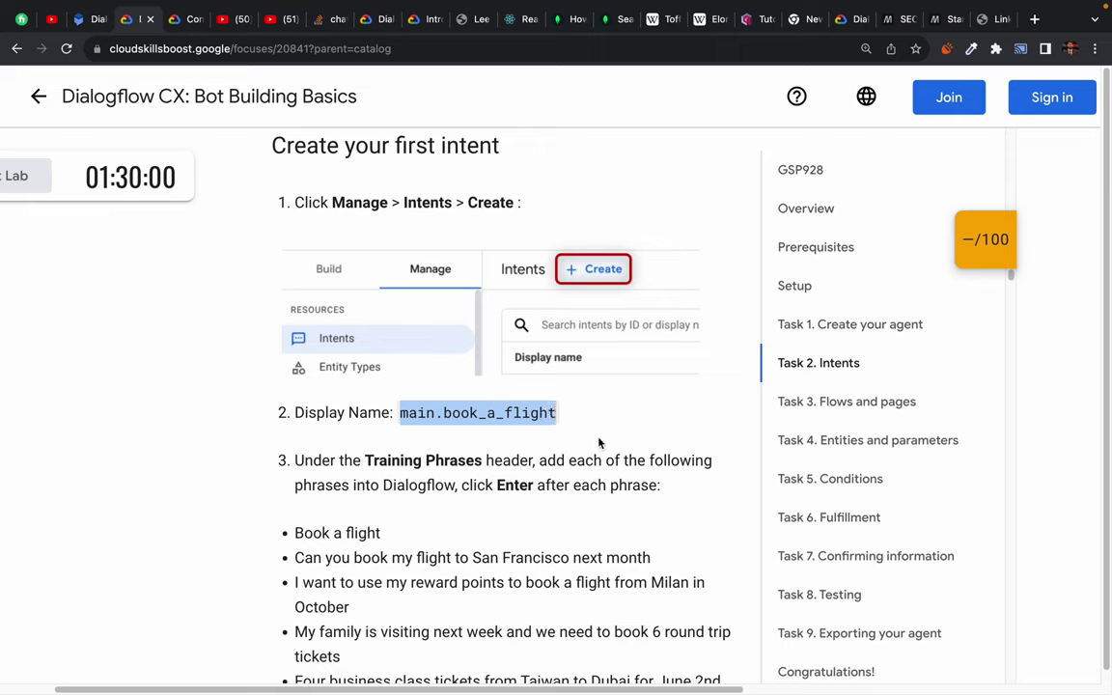
- Create a new intent in Dialogflow CX and set its display name to main.book_a_flight
left_click(87, 19)
left_click(240, 118)
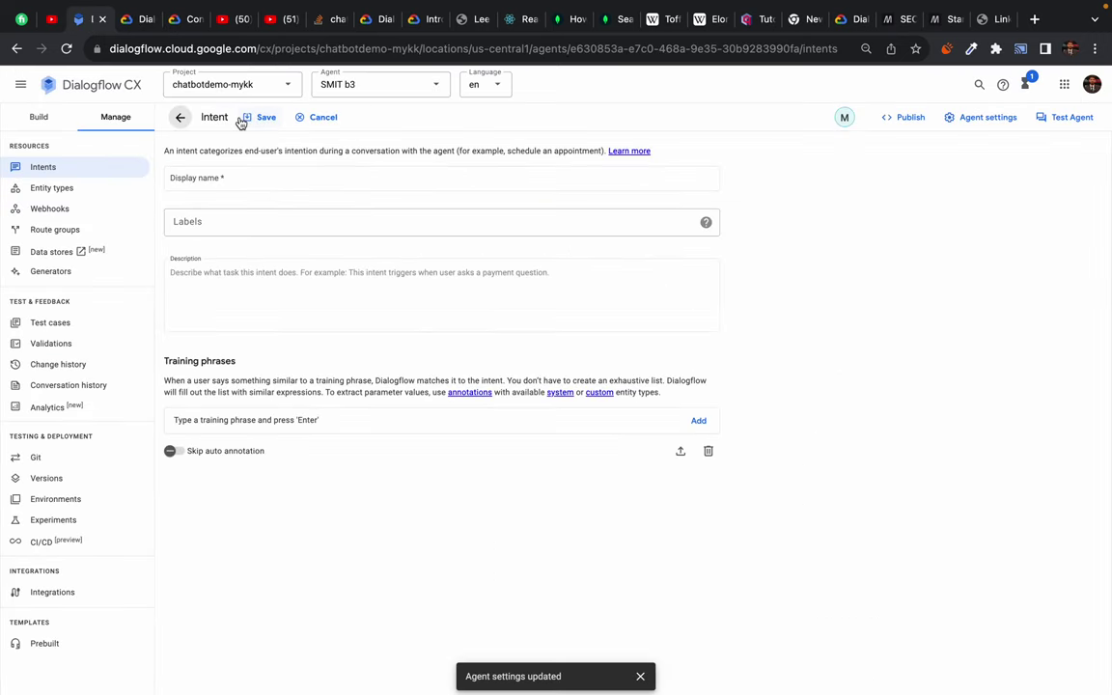
left_click(198, 178)
key("ctrl+v")
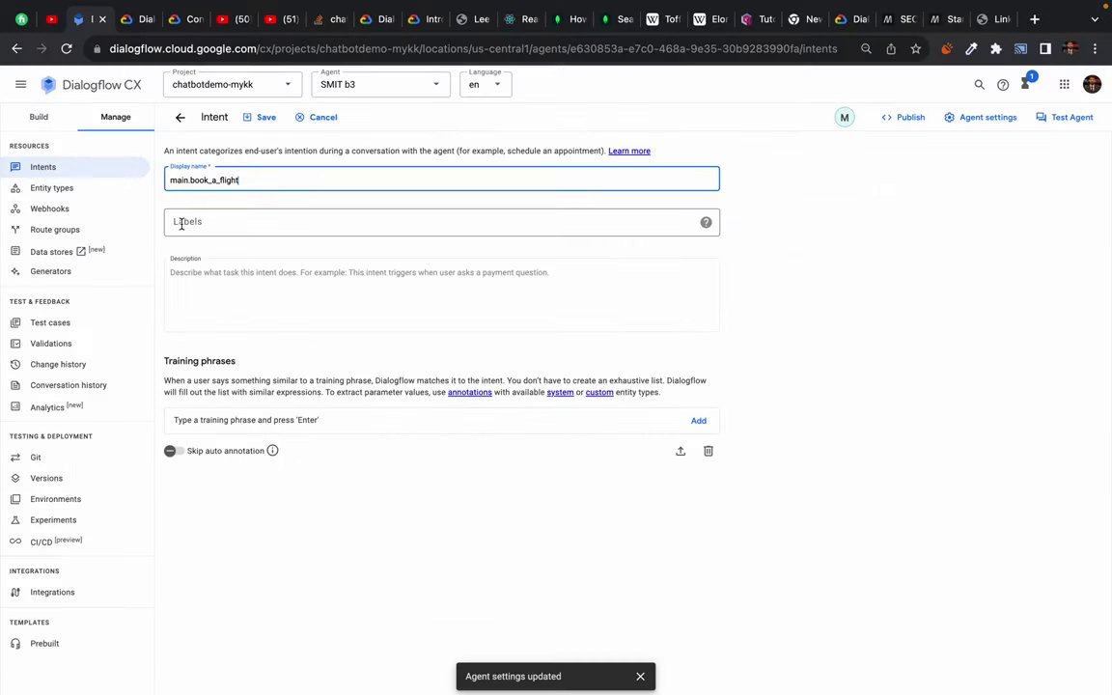
left_click(182, 223)
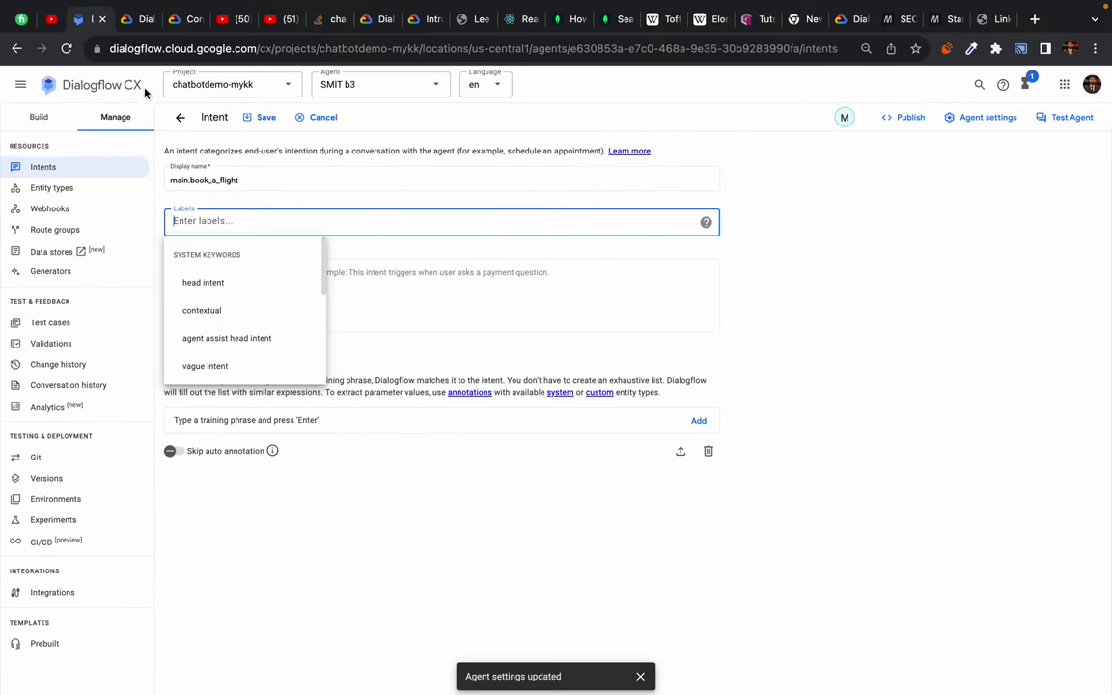
- Switch back to the lab and read the step 3 instruction on adding each phrase under the Training Phrases header
left_click(135, 19)
scroll(462, 458, "down", 3)
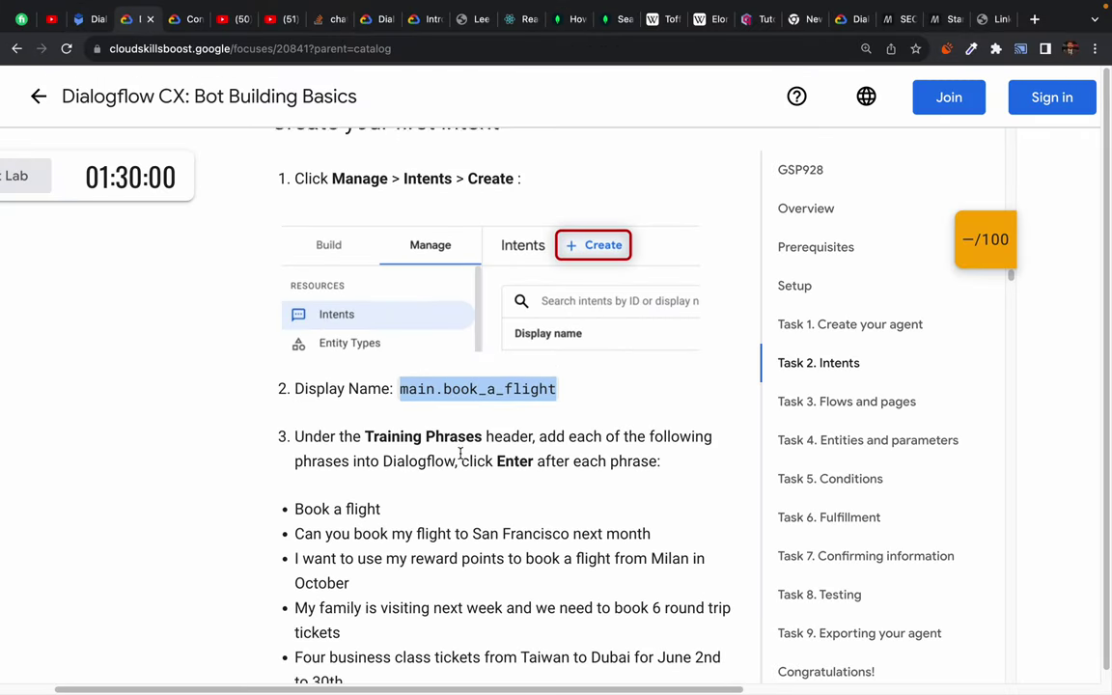
scroll(461, 453, "down", 1)
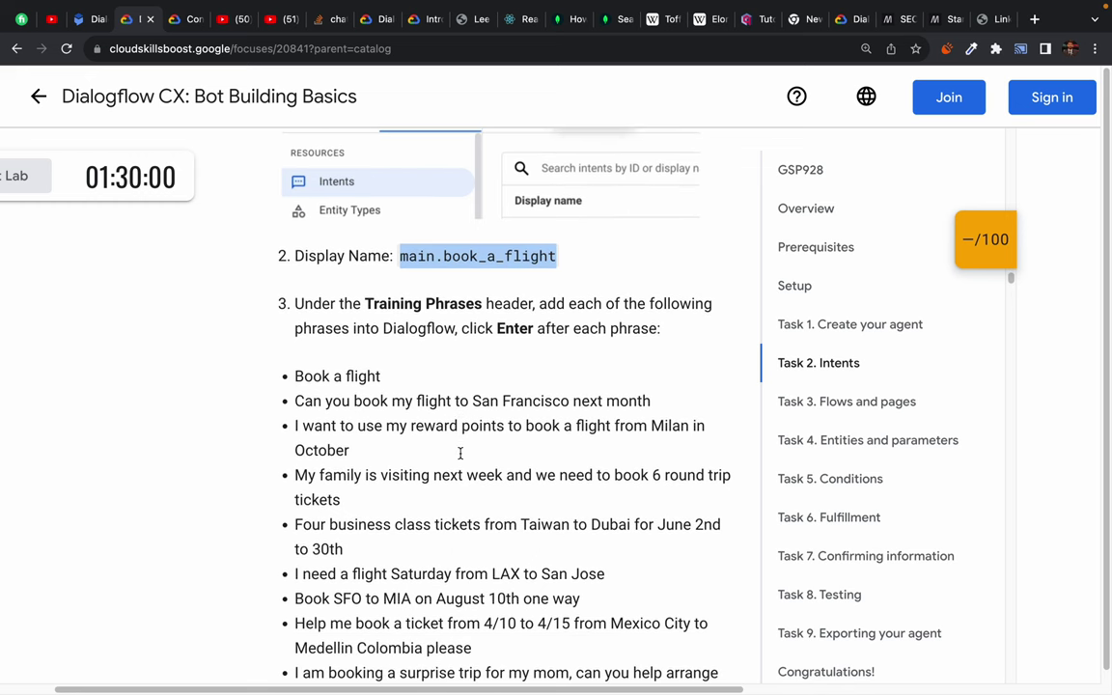
scroll(462, 452, "up", 1)
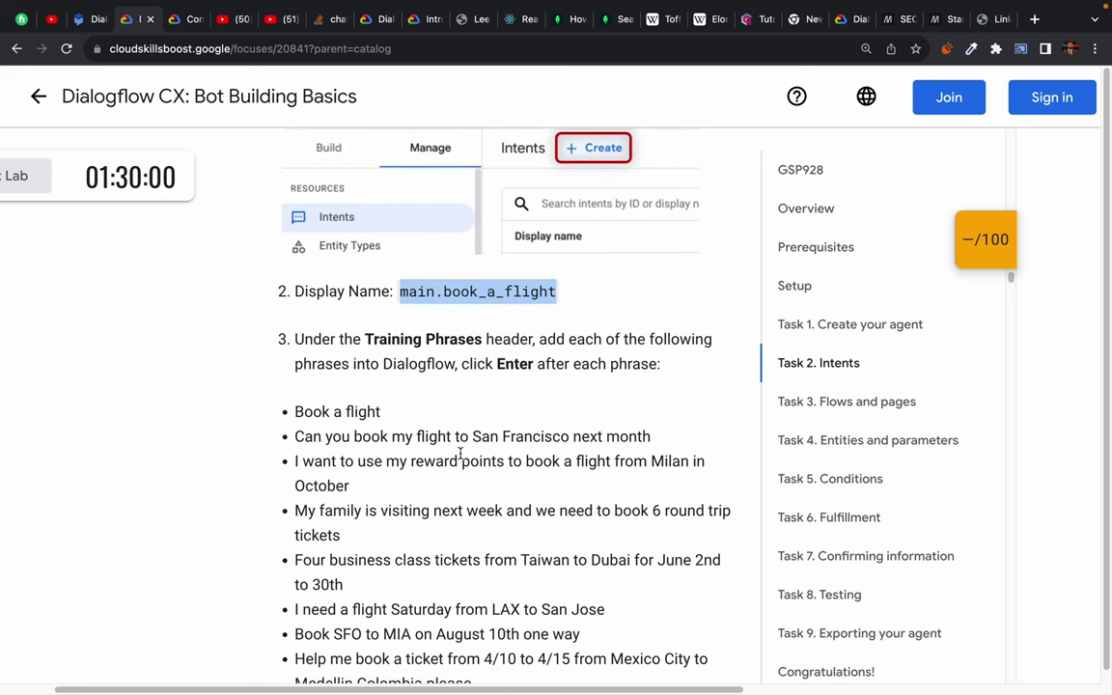
left_click(355, 357)
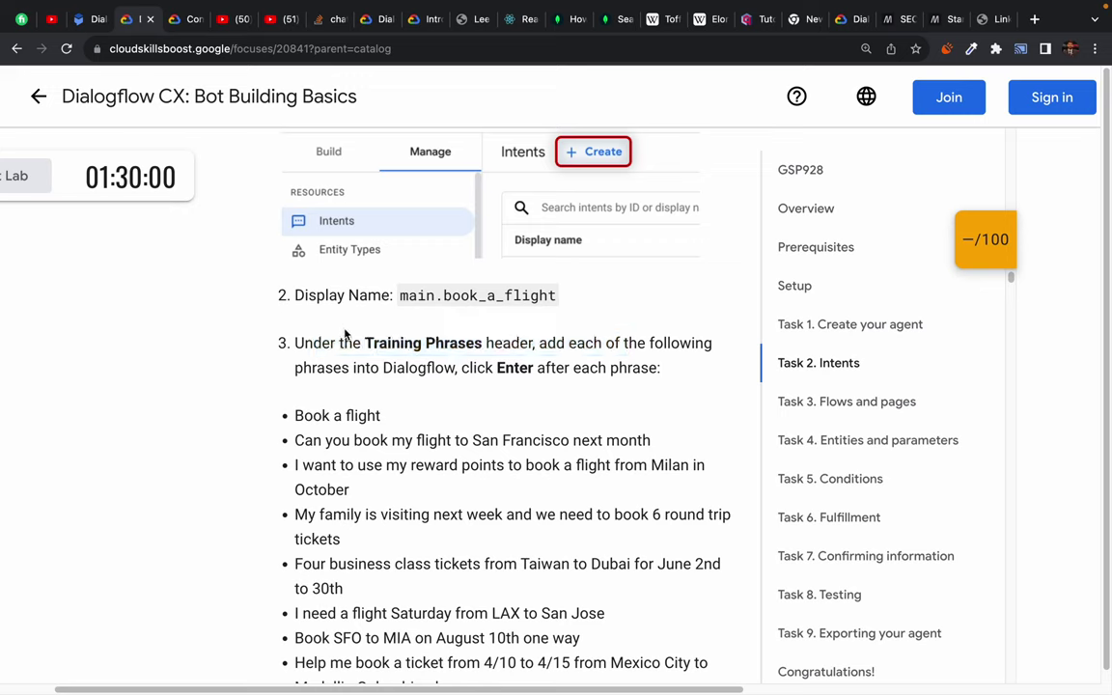
left_click_drag(307, 348, 484, 346)
double_click(509, 344)
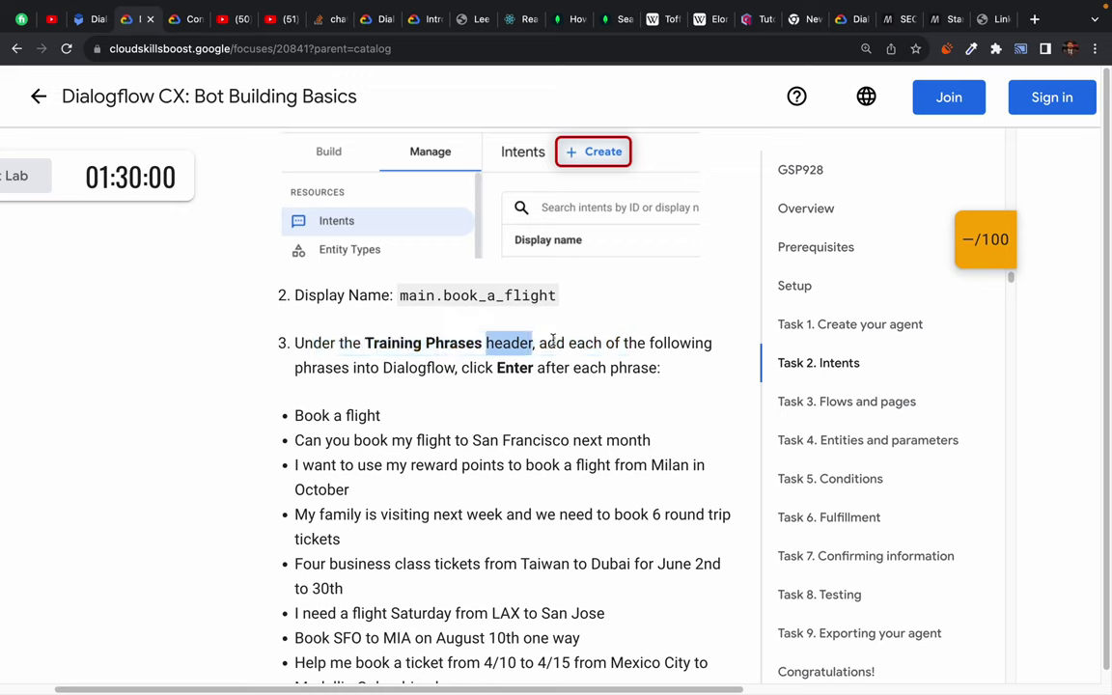
double_click(585, 343)
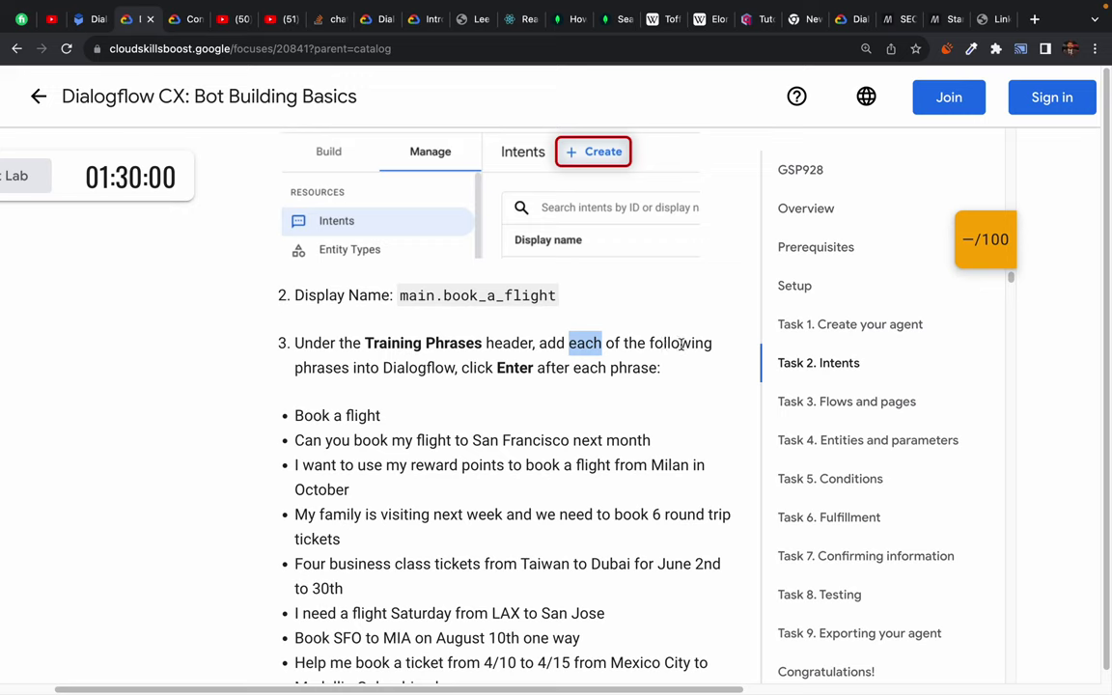
double_click(680, 344)
left_click_drag(325, 369, 659, 376)
left_click(641, 374)
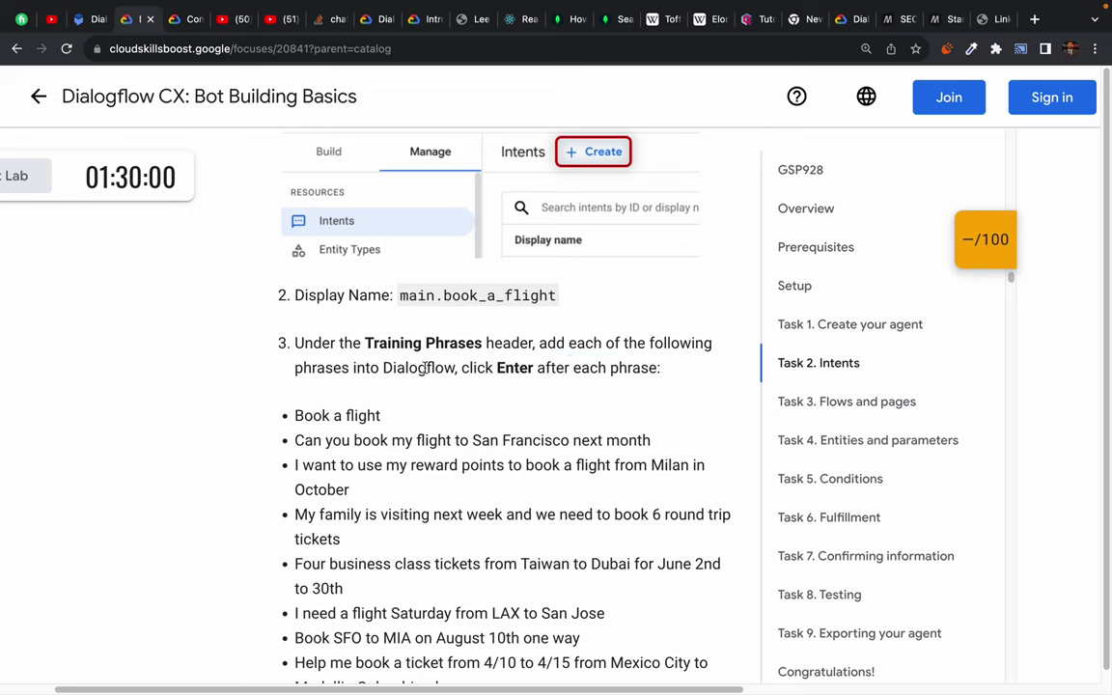
left_click_drag(538, 367, 662, 369)
left_click(662, 368)
scroll(389, 441, "down", 2)
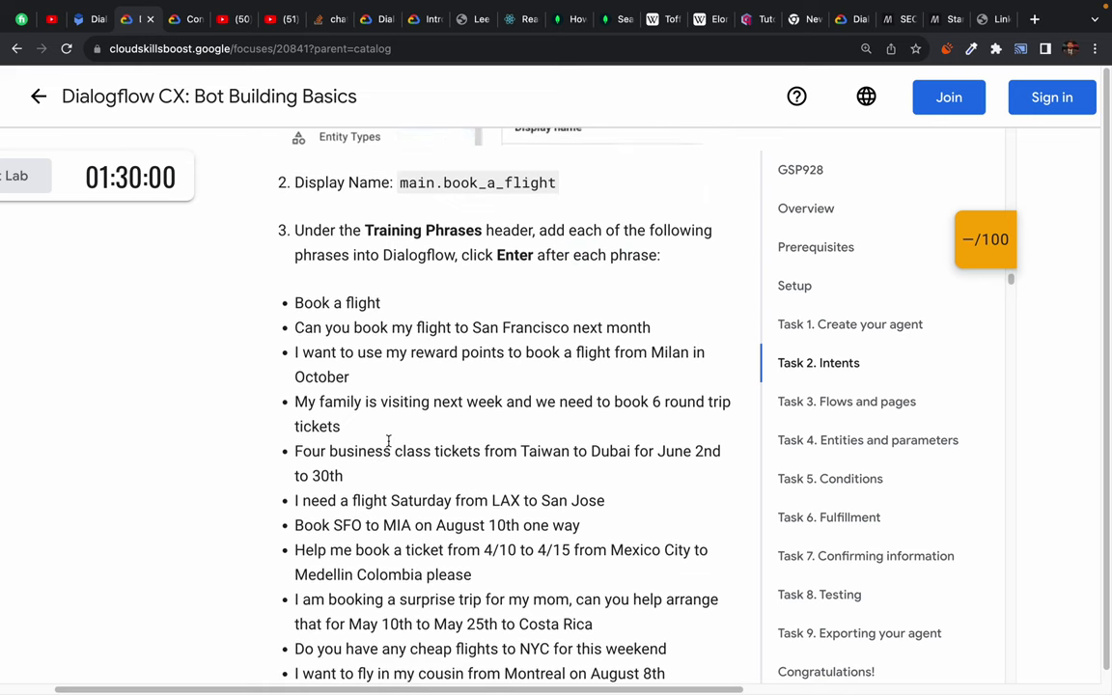
- Look through the lab's list of sample flight-booking training phrases for the intent
scroll(389, 441, "down", 1)
left_click_drag(295, 256, 380, 257)
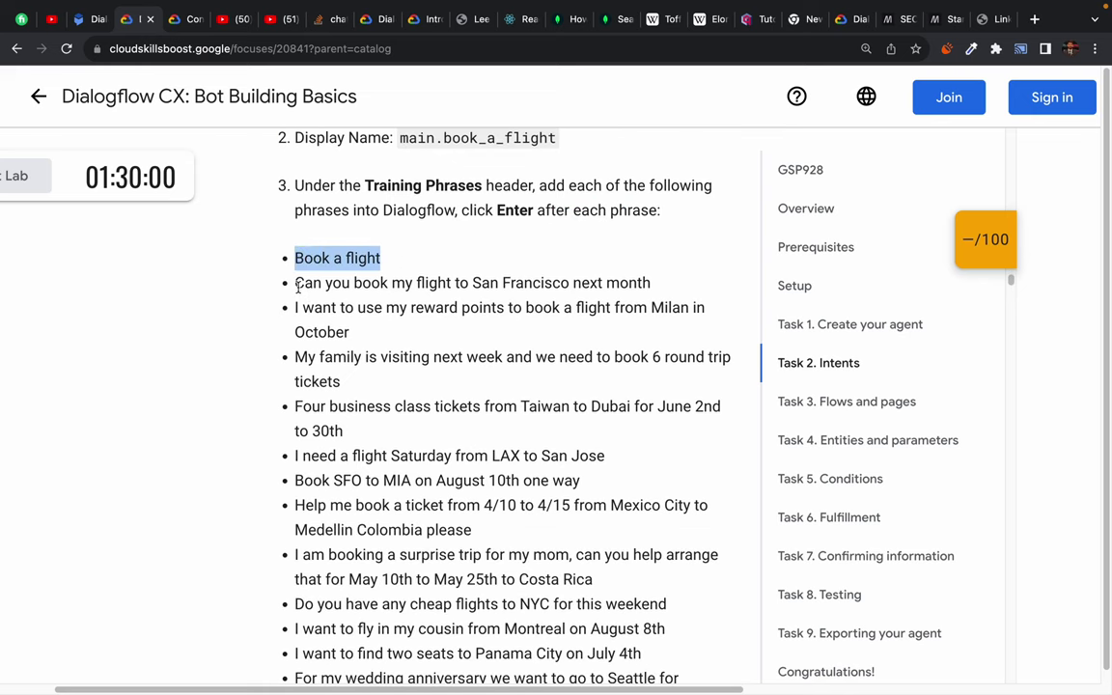
left_click_drag(295, 283, 691, 287)
left_click(691, 287)
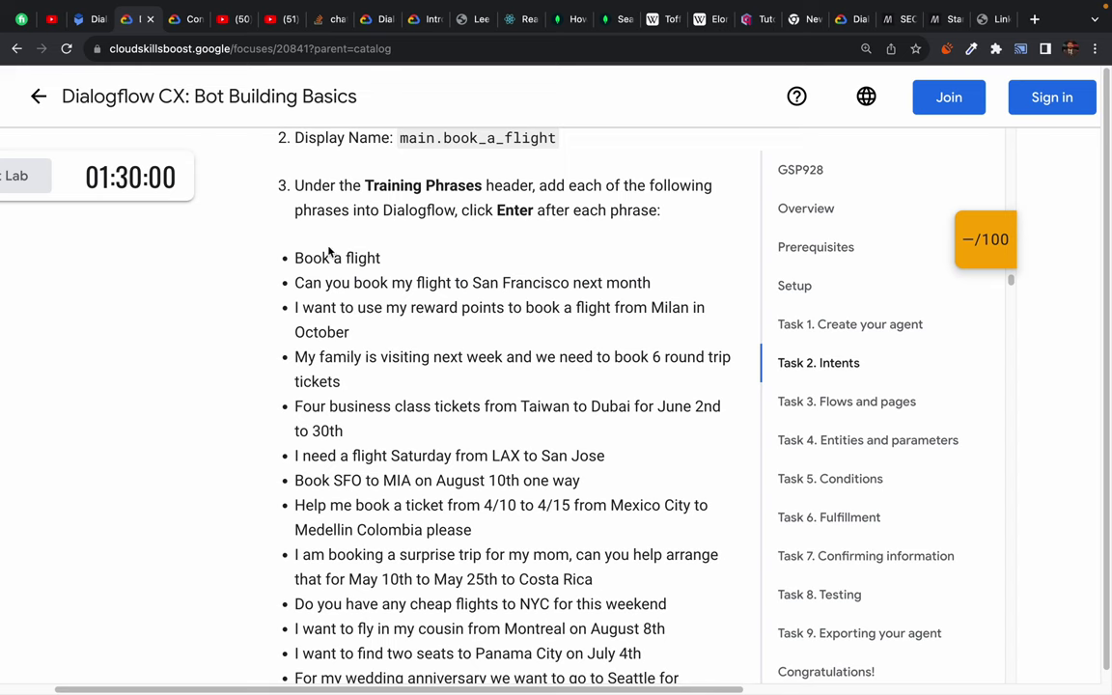
scroll(303, 367, "down", 4)
scroll(303, 340, "up", 5)
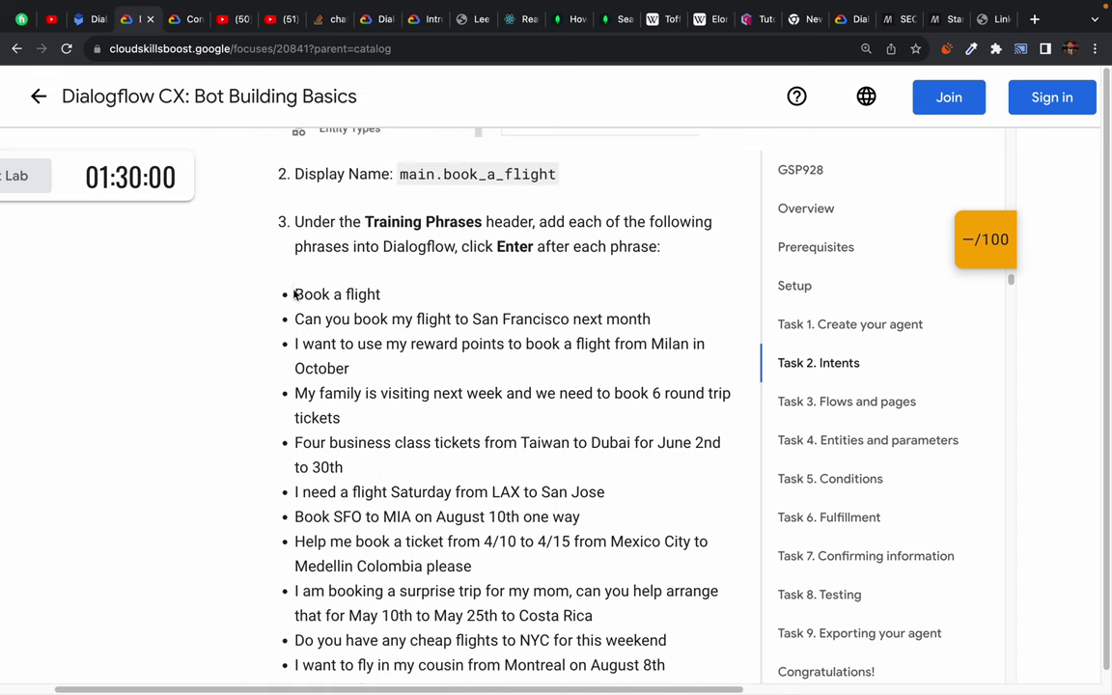
- Take the first sample phrase from the lab and add "Book a flight" to the intent's training phrases in Dialogflow CX
left_click_drag(296, 294, 393, 297)
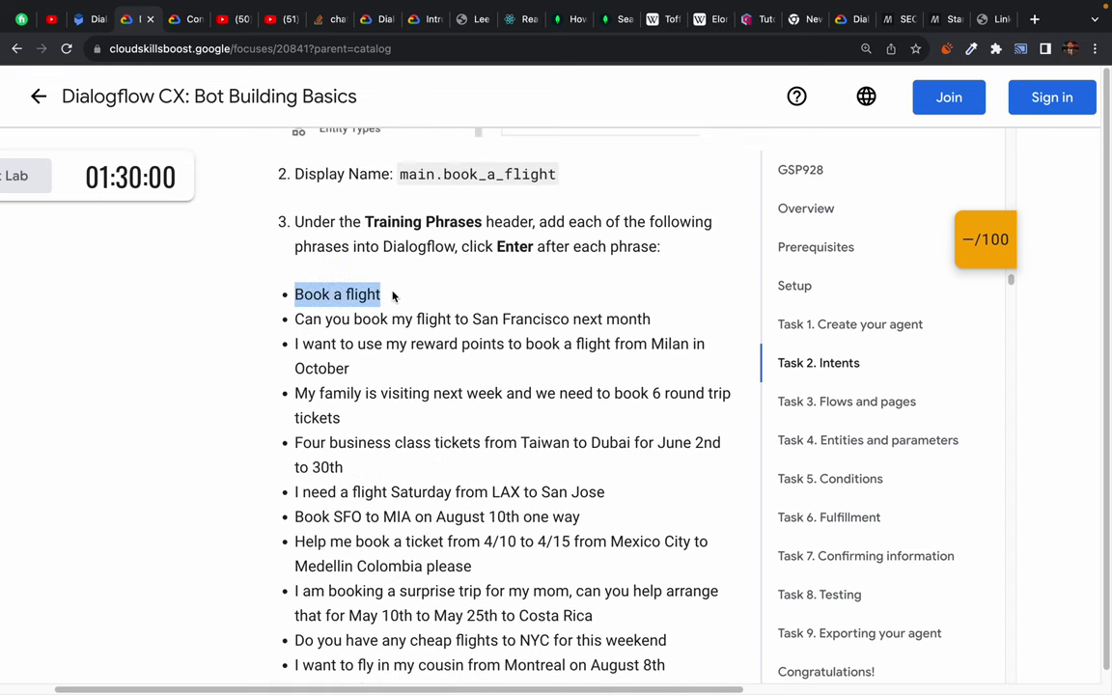
left_click(89, 20)
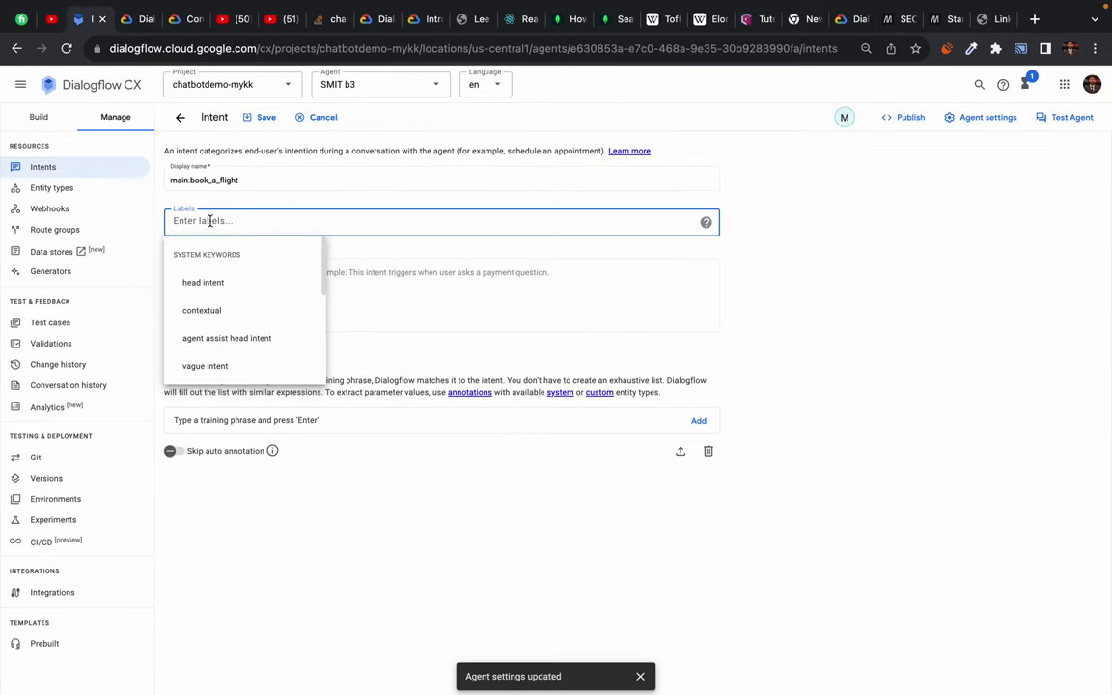
left_click(294, 477)
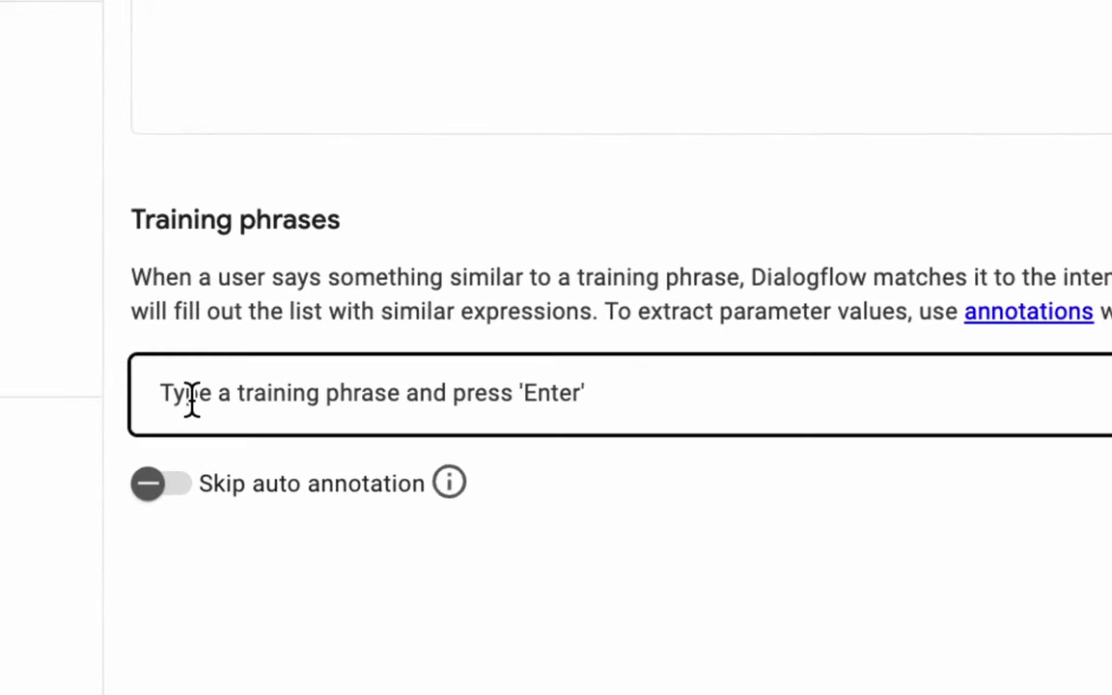
left_click(192, 396)
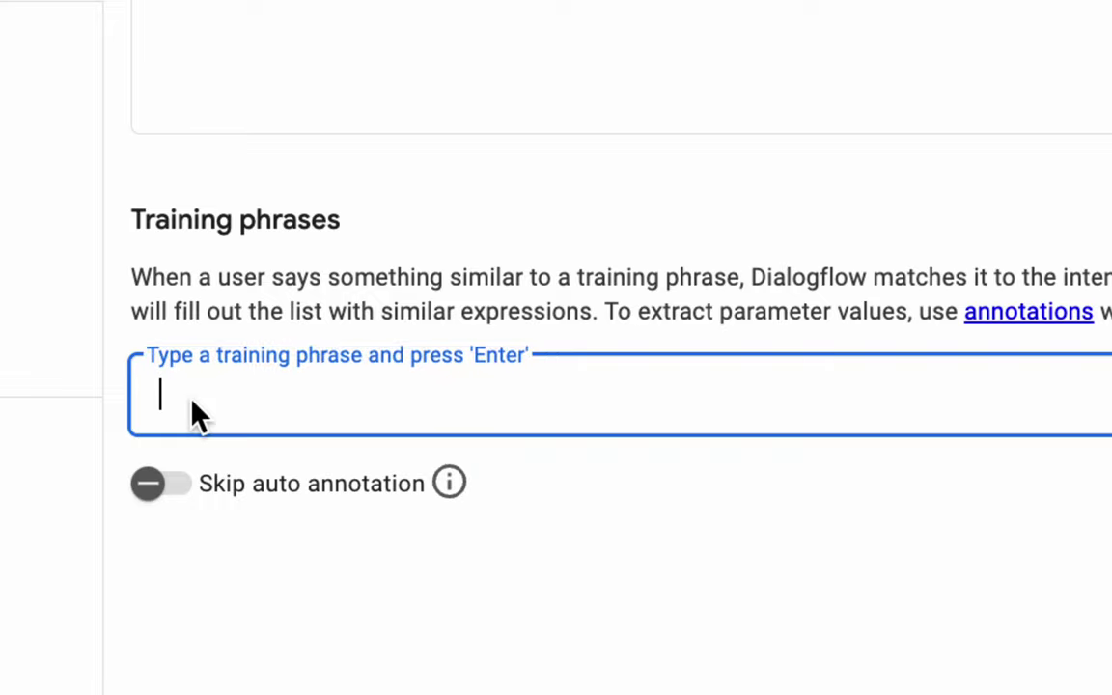
type("Book a flight")
key("Return")
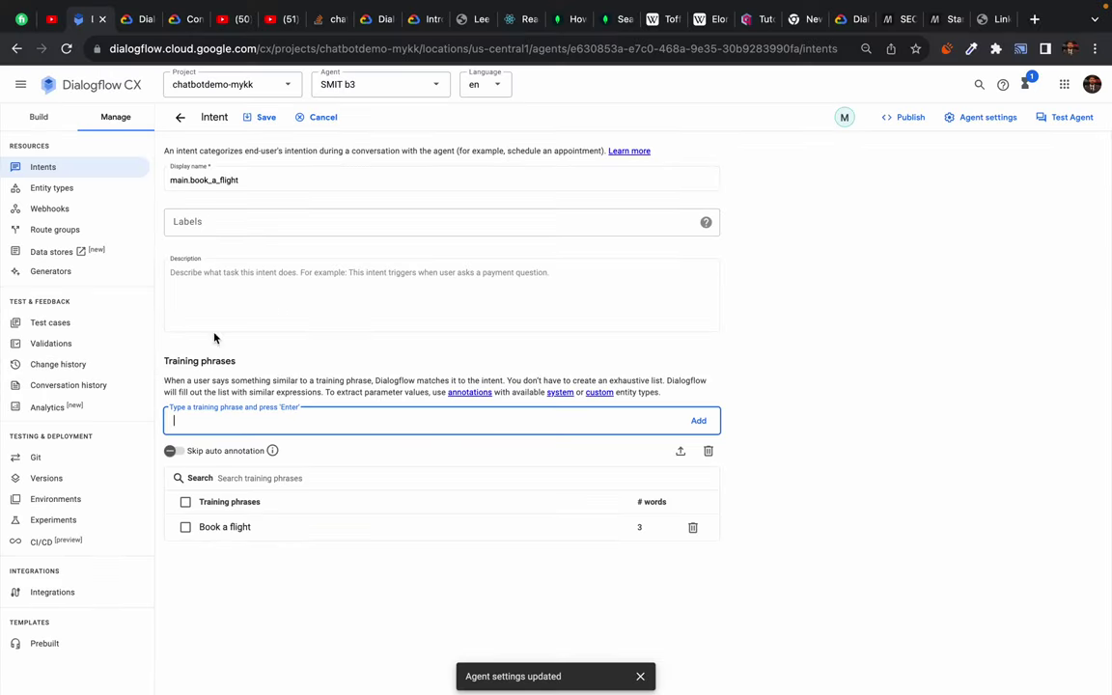
- Copy "Can you book my flight to San Francisco next month" from the lab into the intent's training phrases and check its date annotation
key("ctrl+Tab")
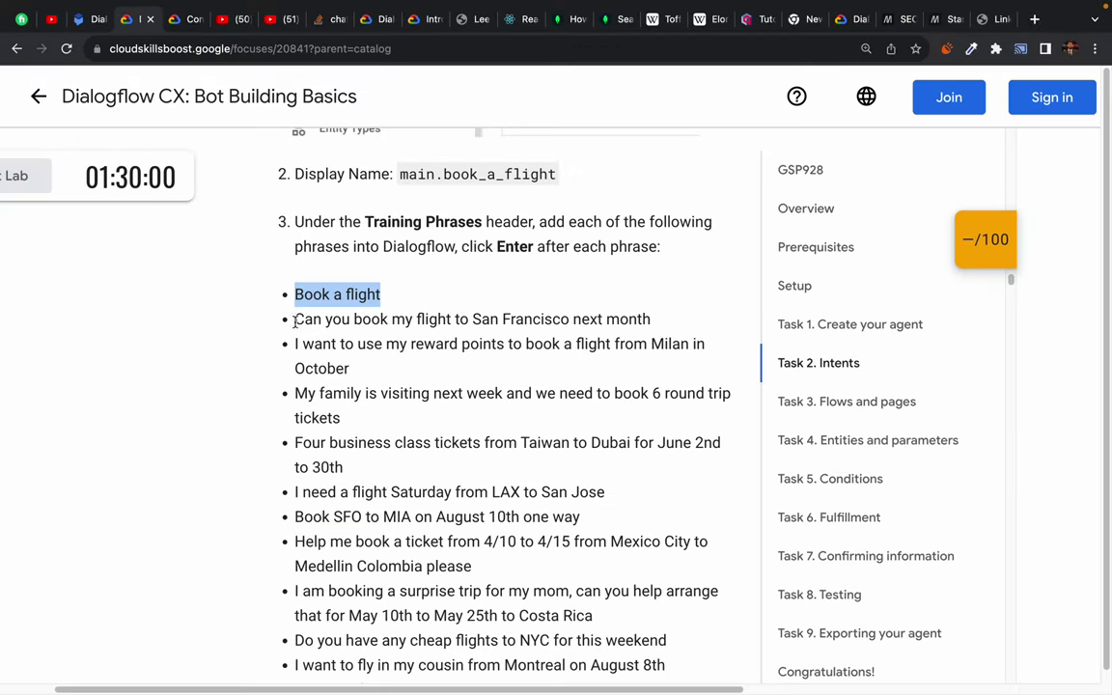
left_click_drag(294, 321, 663, 323)
key("ctrl+c")
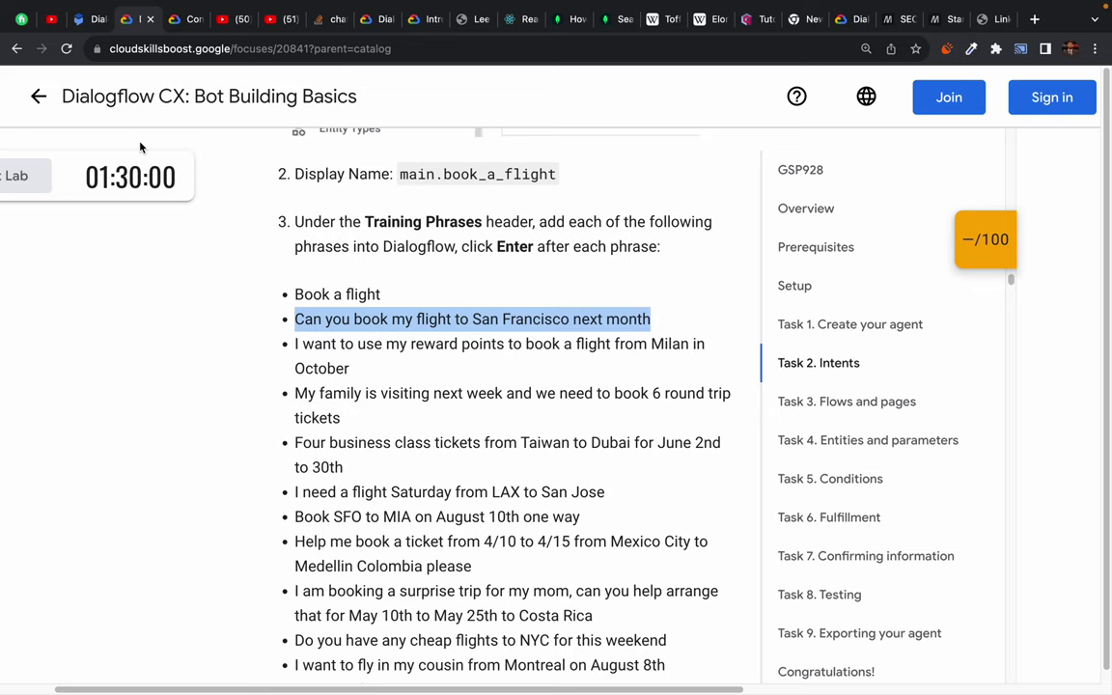
left_click(71, 18)
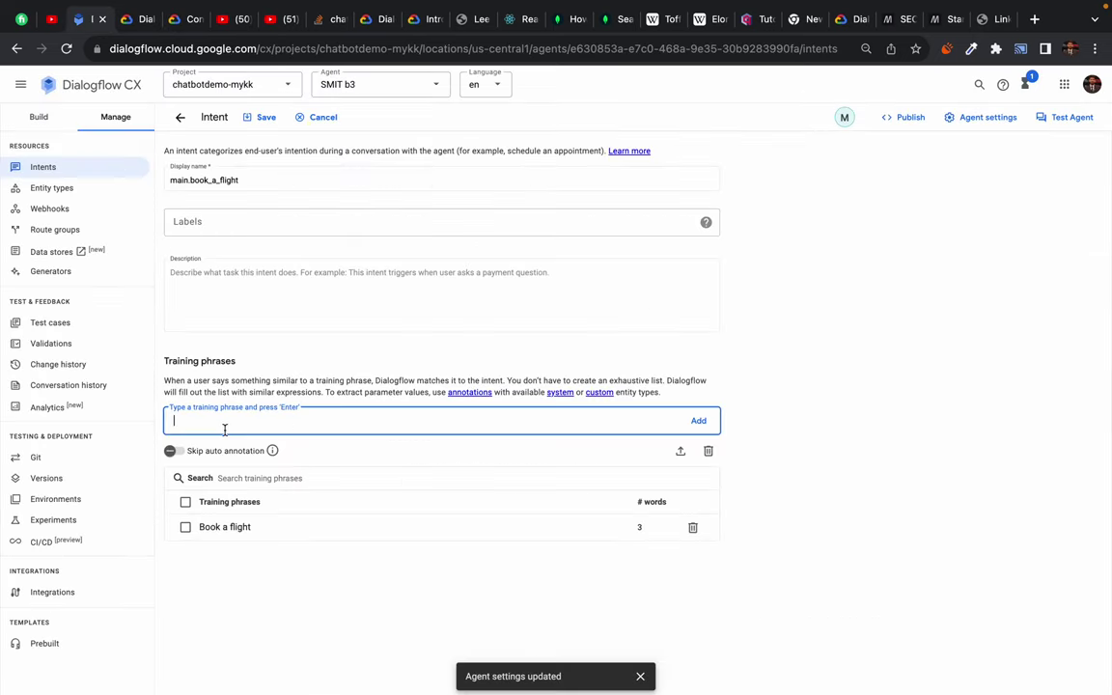
key("ctrl+v")
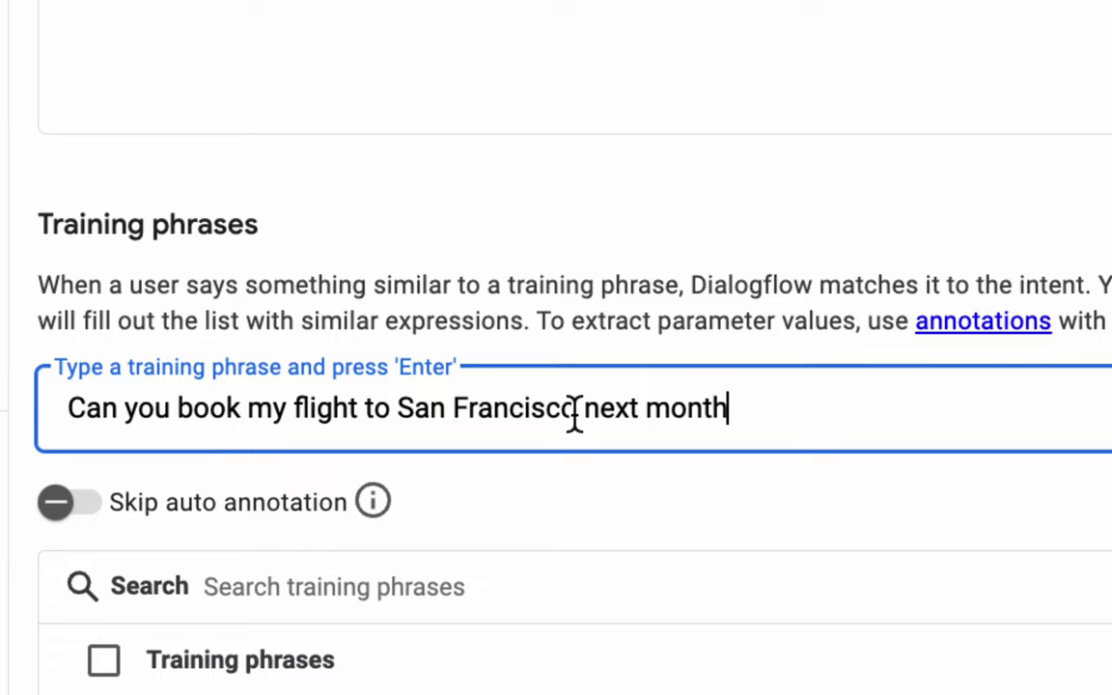
key("Return")
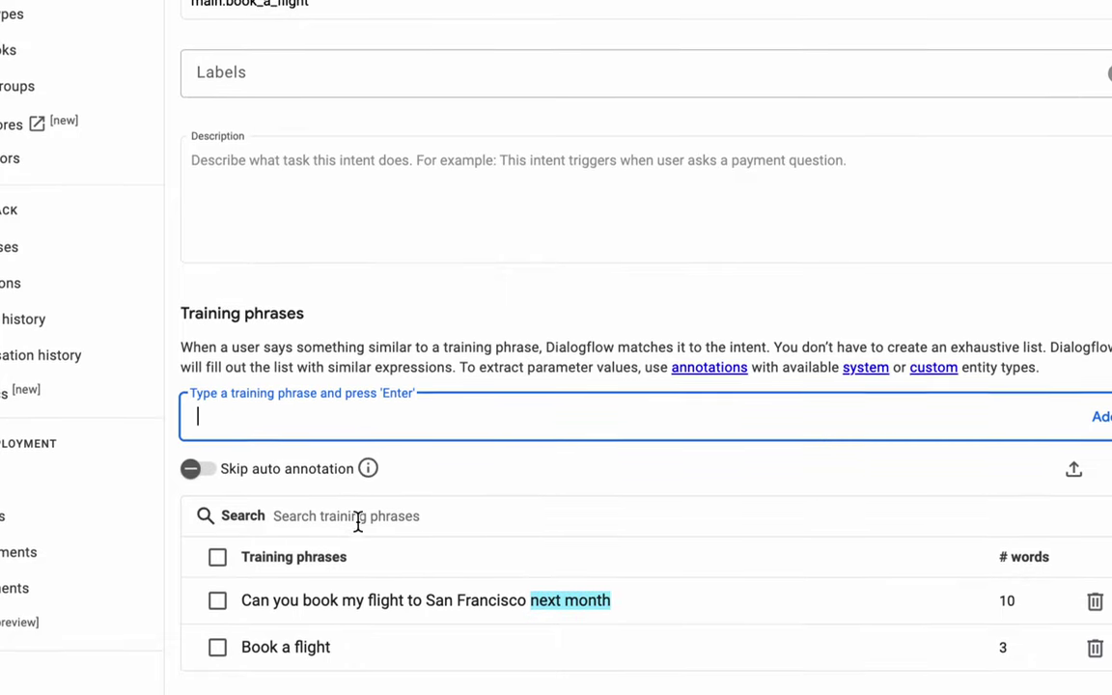
left_click(581, 603)
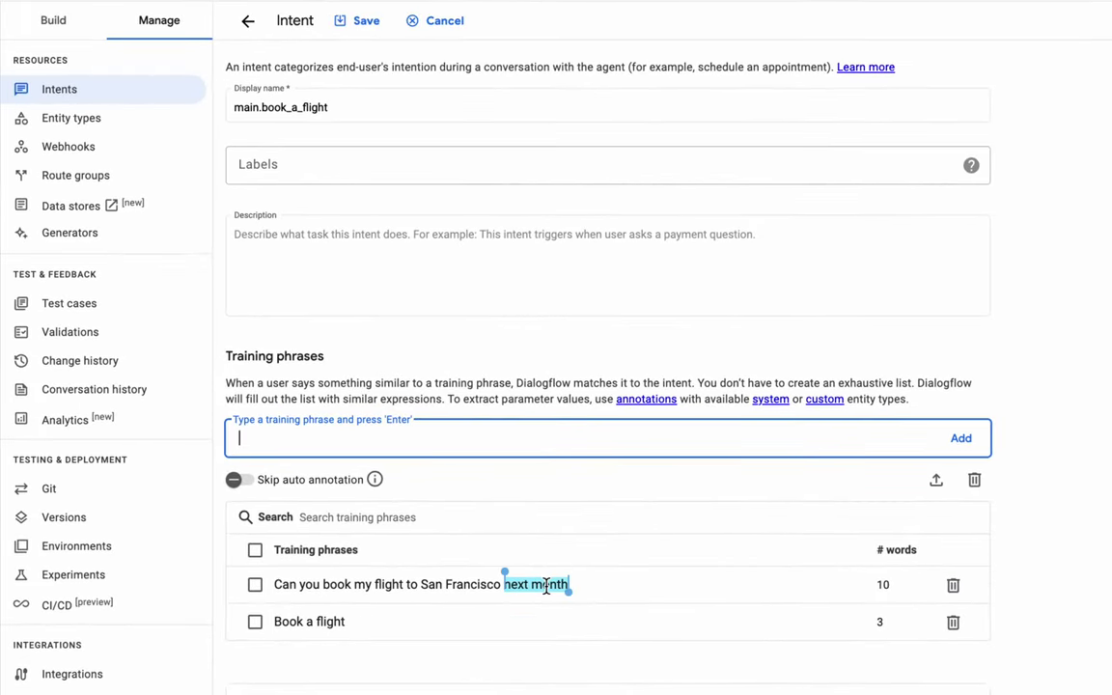
scroll(559, 627, "down", 2)
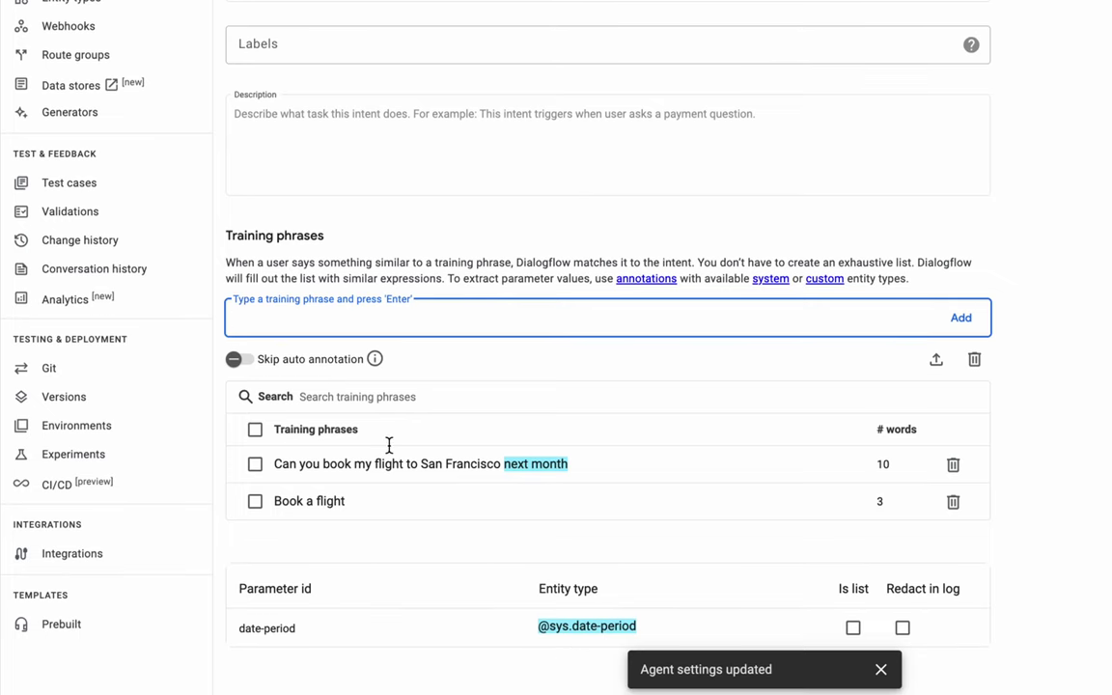
- Copy "I want to use my reward points to book a flight from Milan in October" from the lab into the intent's training phrases
left_click(134, 21)
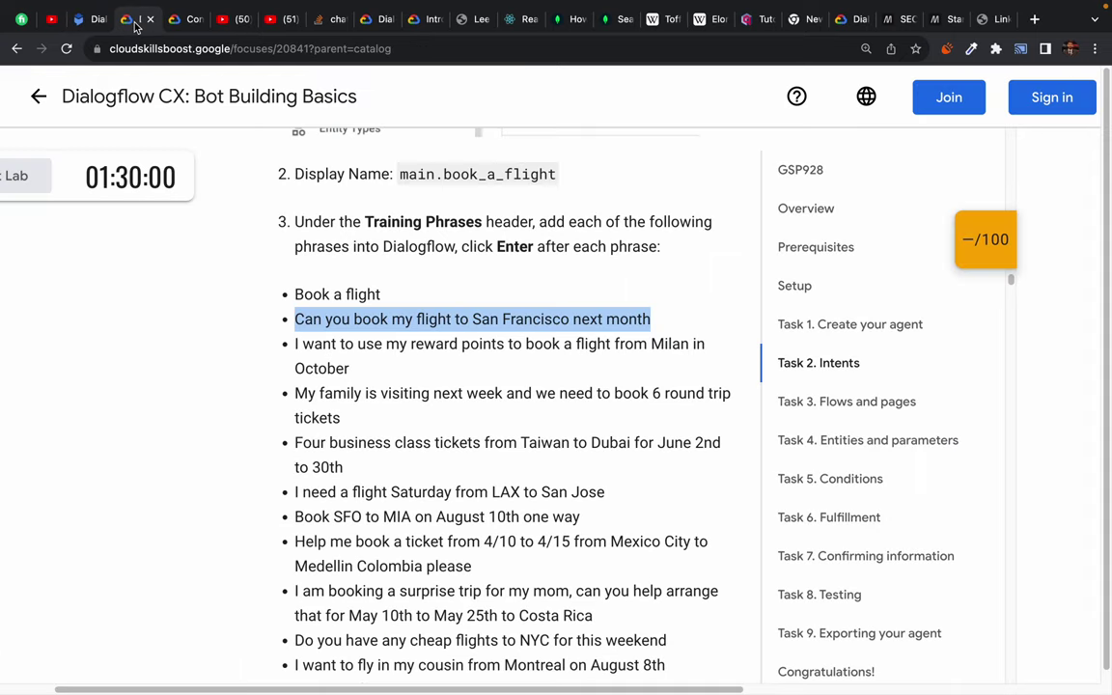
left_click(372, 277)
left_click_drag(296, 343, 359, 369)
key("ctrl+c")
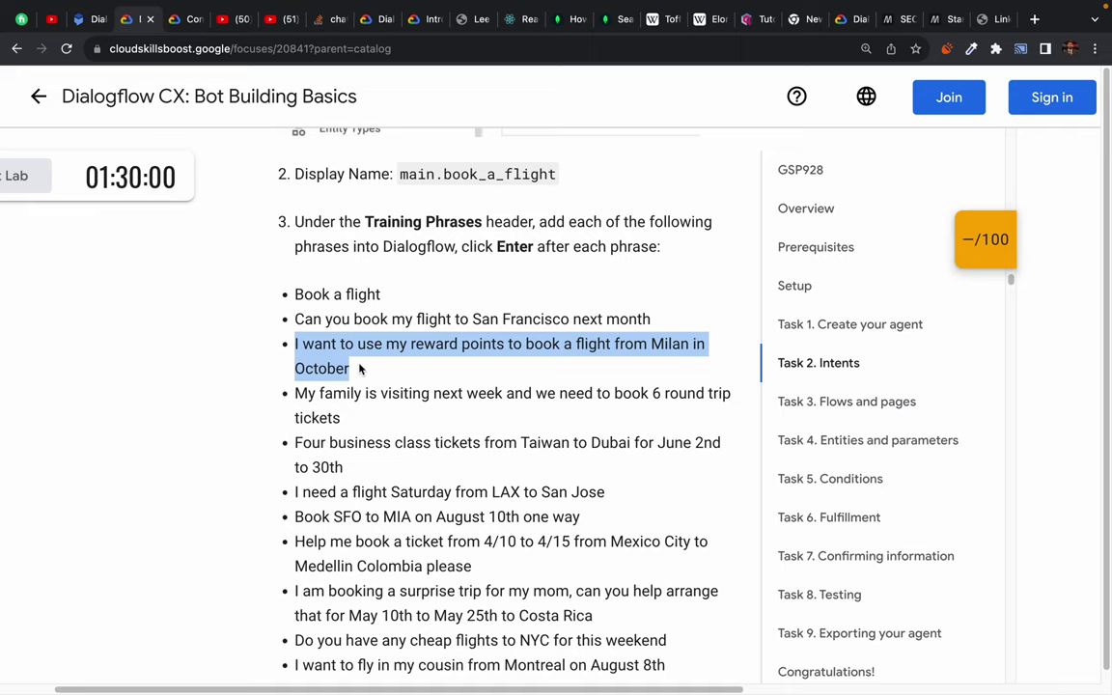
key("ctrl+shift+Tab")
key("ctrl+v")
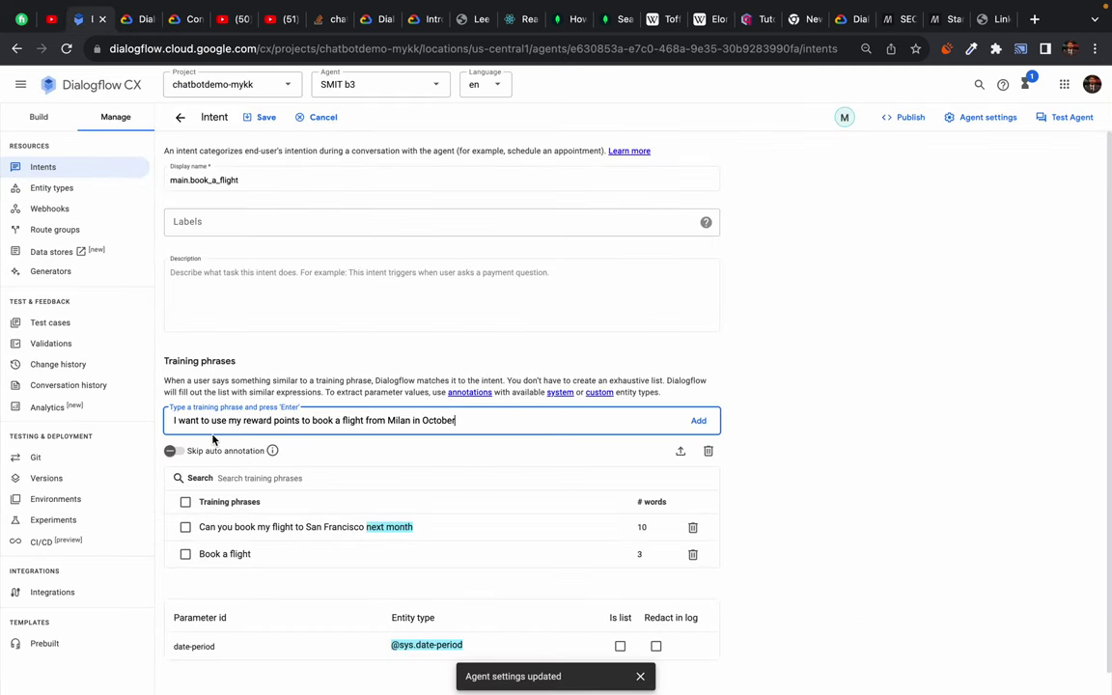
key("Return")
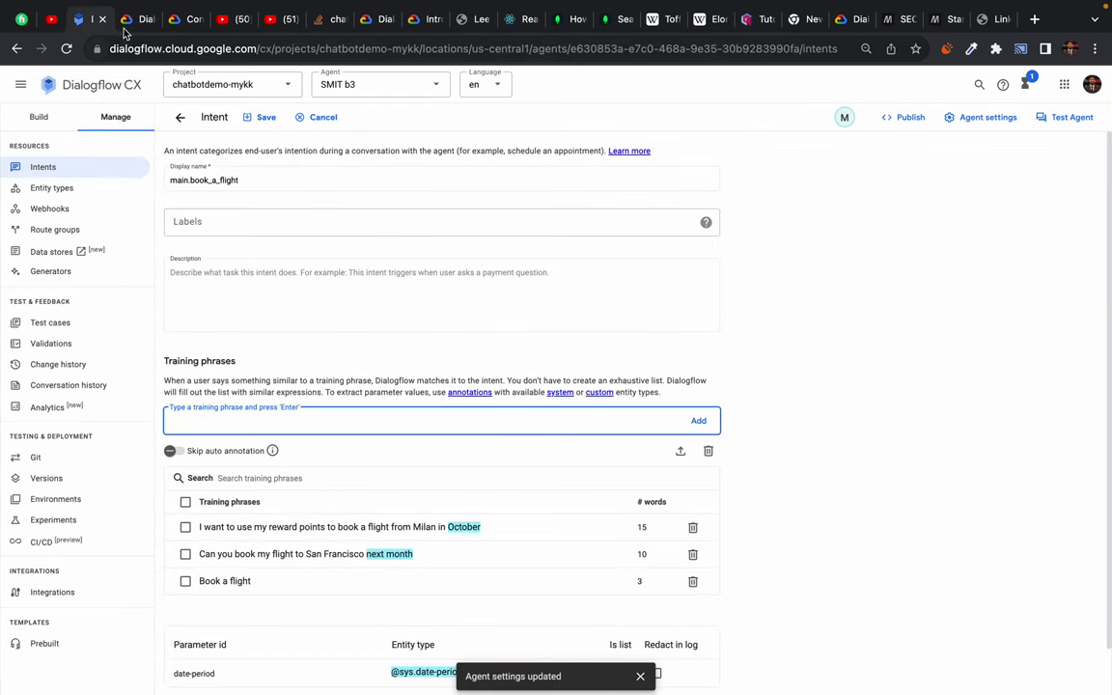
- Copy the lab phrase "My family is visiting next week and we need to book 6 round trip tickets" into the intent's training phrases
key("ctrl+Tab")
left_click_drag(296, 397, 352, 435)
key("ctrl+c")
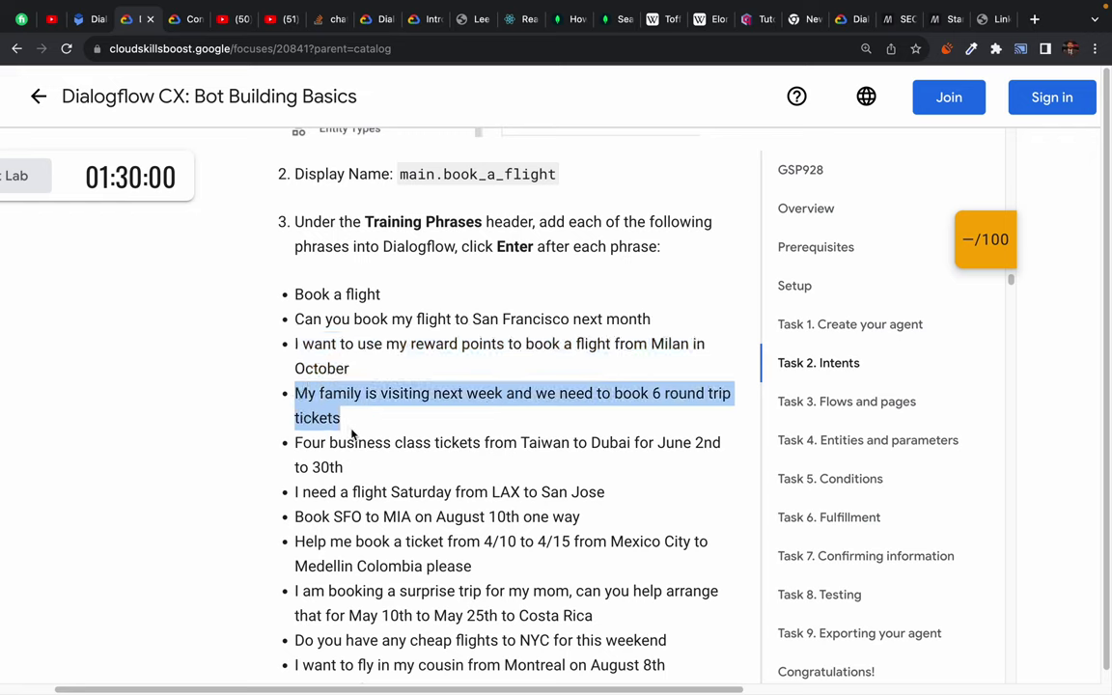
key("ctrl+shift+Tab")
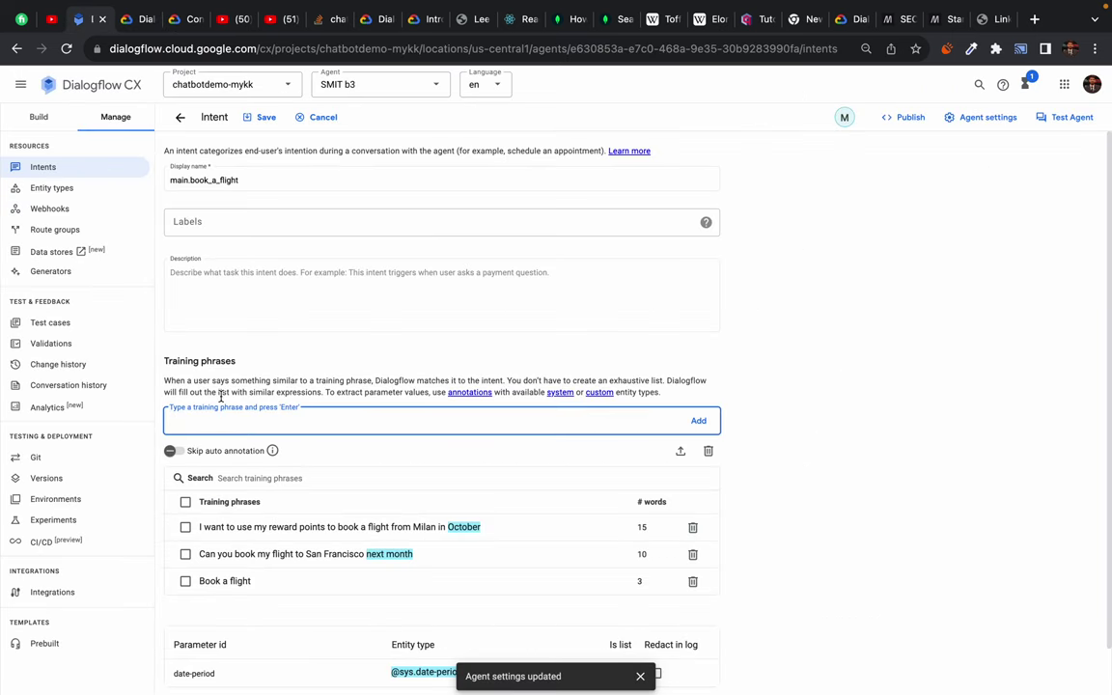
key("ctrl+v")
key("Return")
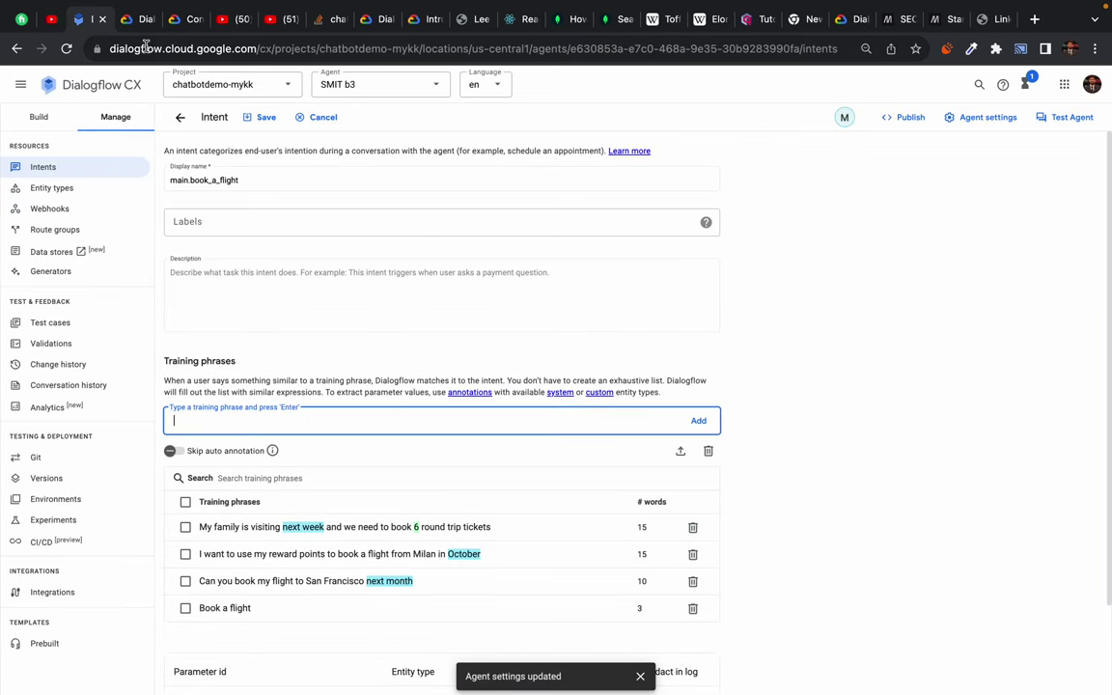
- Copy "Four business class tickets from Taiwan to Dubai for June 2nd to 30th" from the lab into the intent's training phrases
left_click(125, 20)
left_click_drag(294, 442, 346, 468)
key("ctrl+c")
left_click(82, 19)
key("ctrl+v")
key("Return")
- Copy "I need a flight Saturday from LAX to San Jose" from the lab into the intent's training phrases
left_click(125, 19)
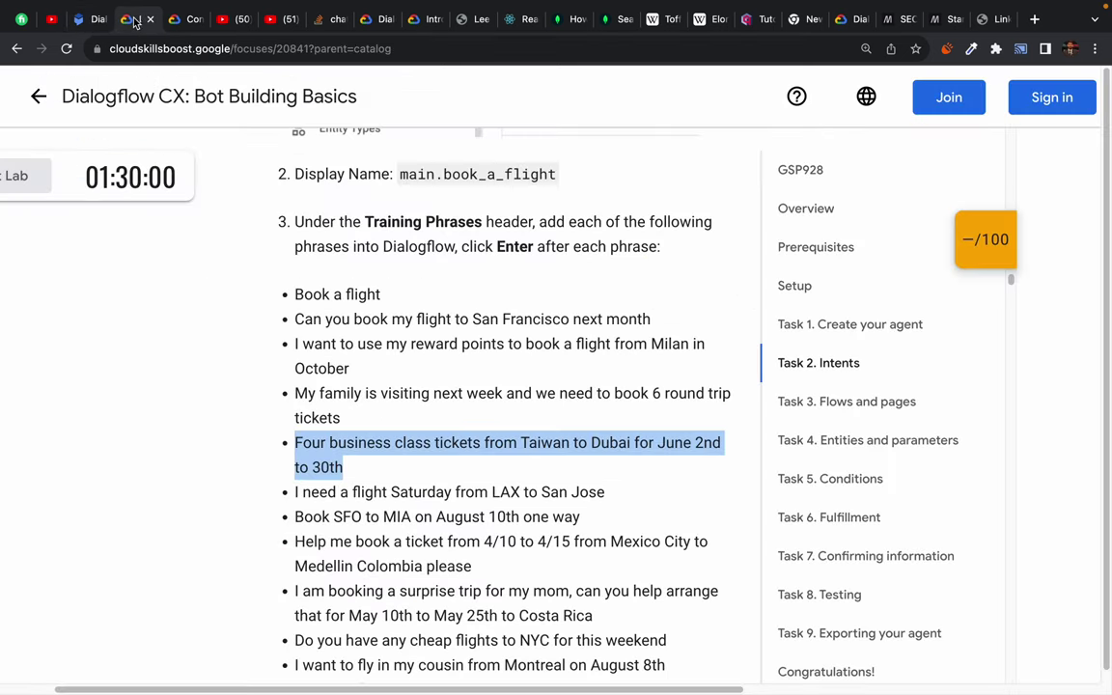
scroll(343, 622, "down", 3)
scroll(343, 622, "down", 1)
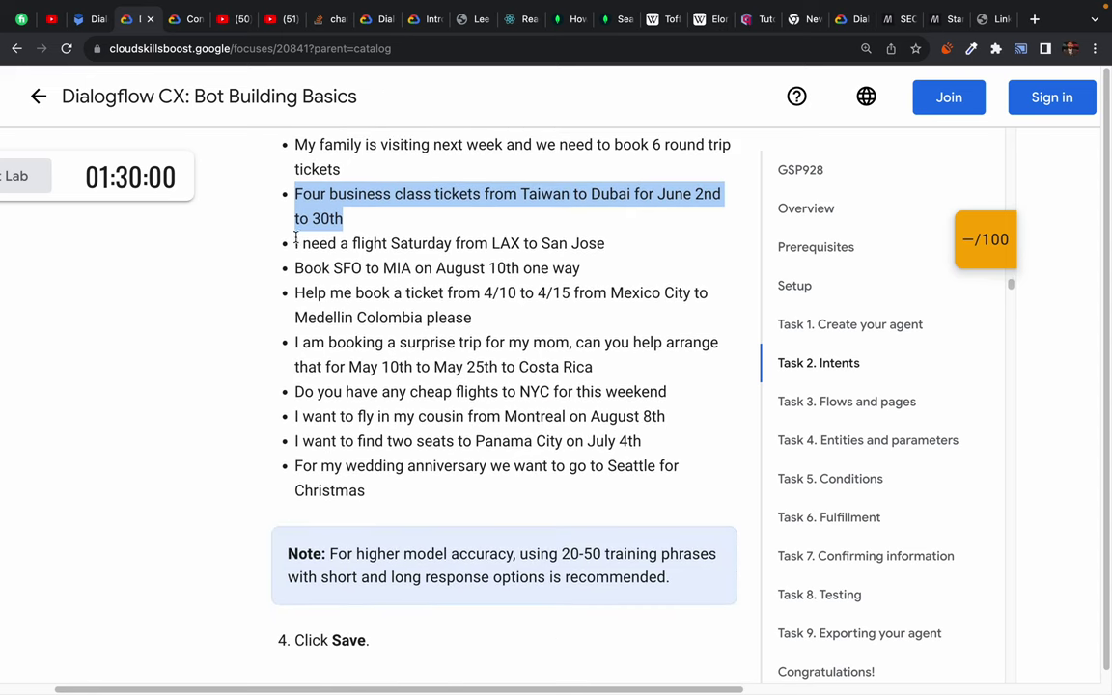
left_click_drag(292, 243, 691, 249)
key("ctrl+c")
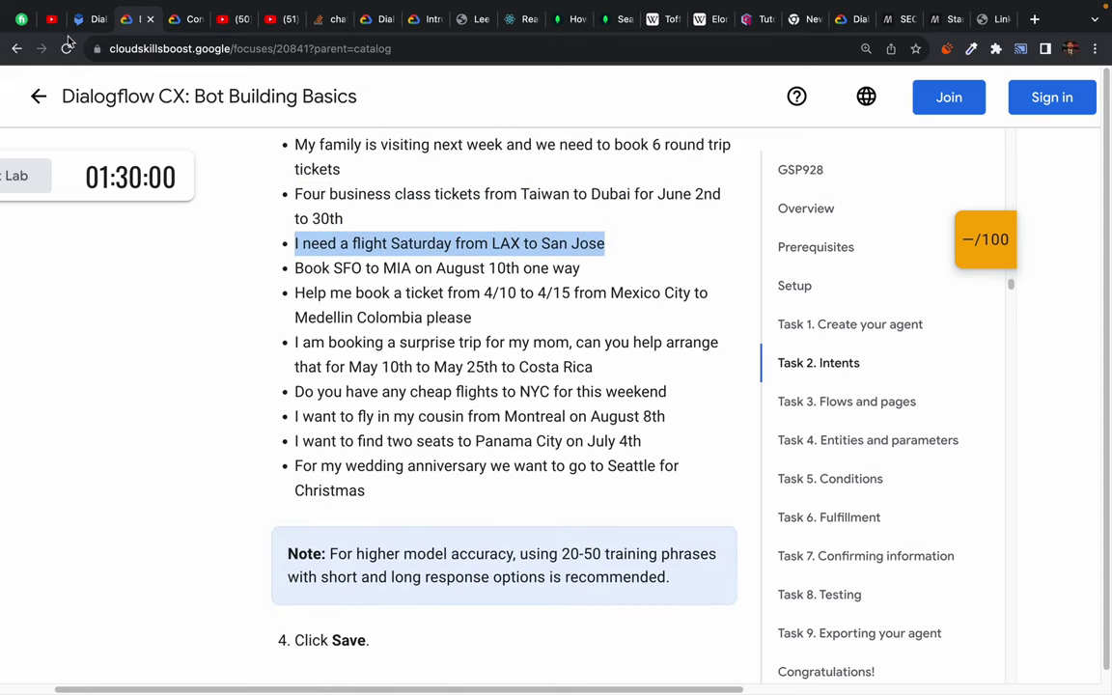
left_click(82, 19)
key("ctrl+v")
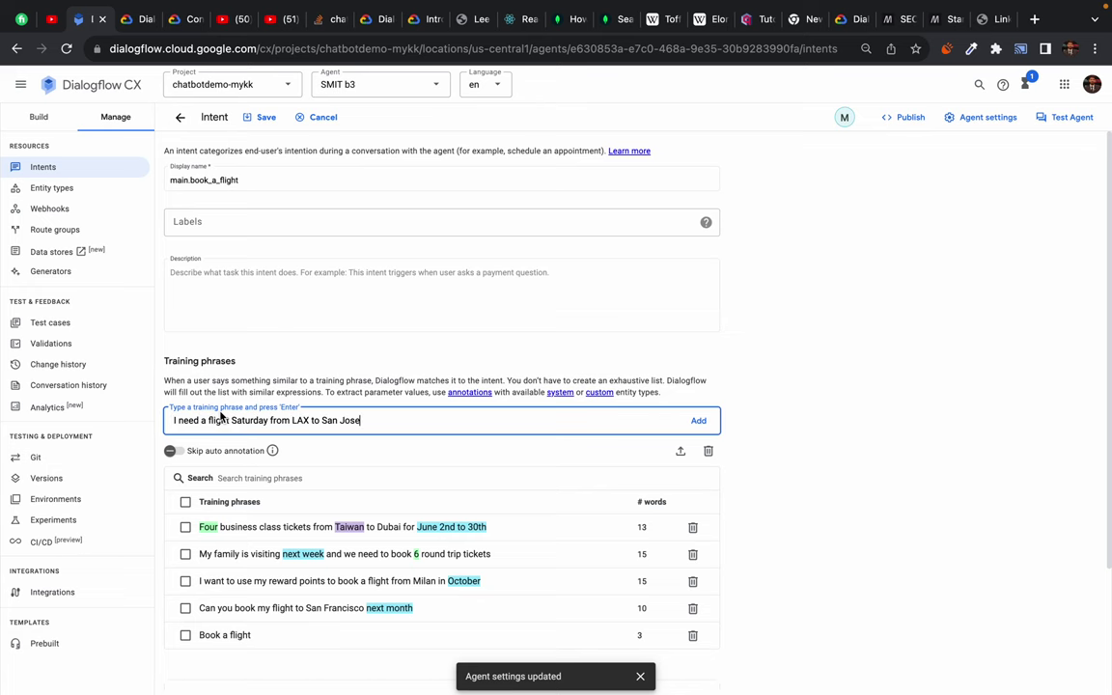
key("Return")
- Copy "Book SFO to MIA on August 10th one way" from the lab into the intent's training phrases
left_click(132, 25)
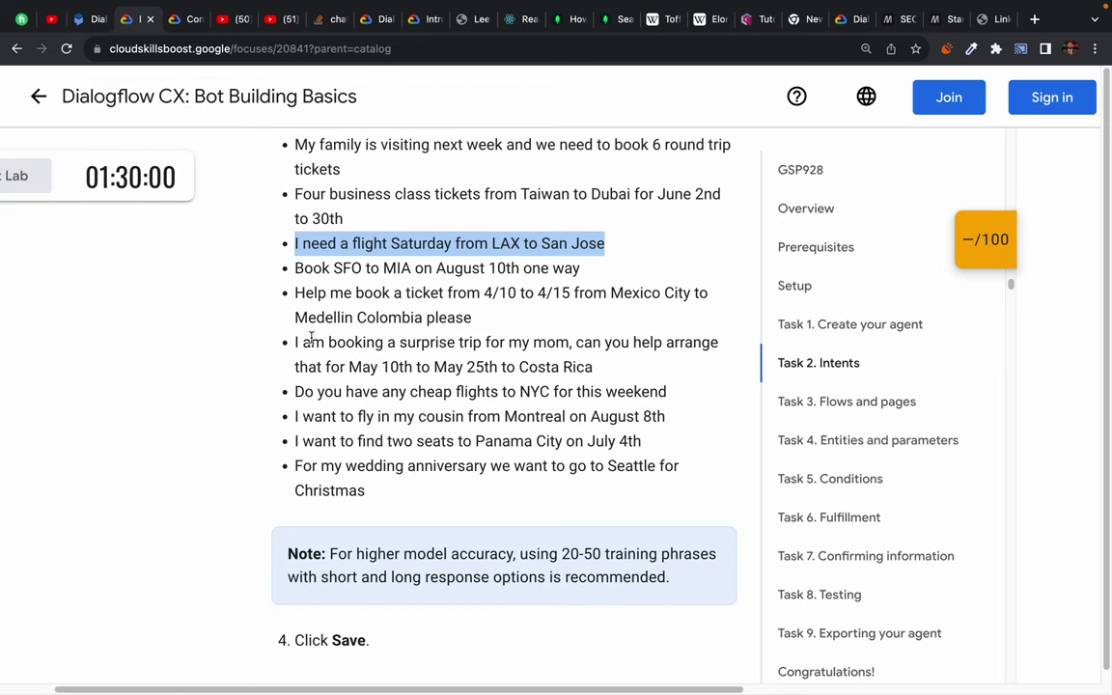
left_click_drag(292, 269, 625, 273)
key("ctrl+c")
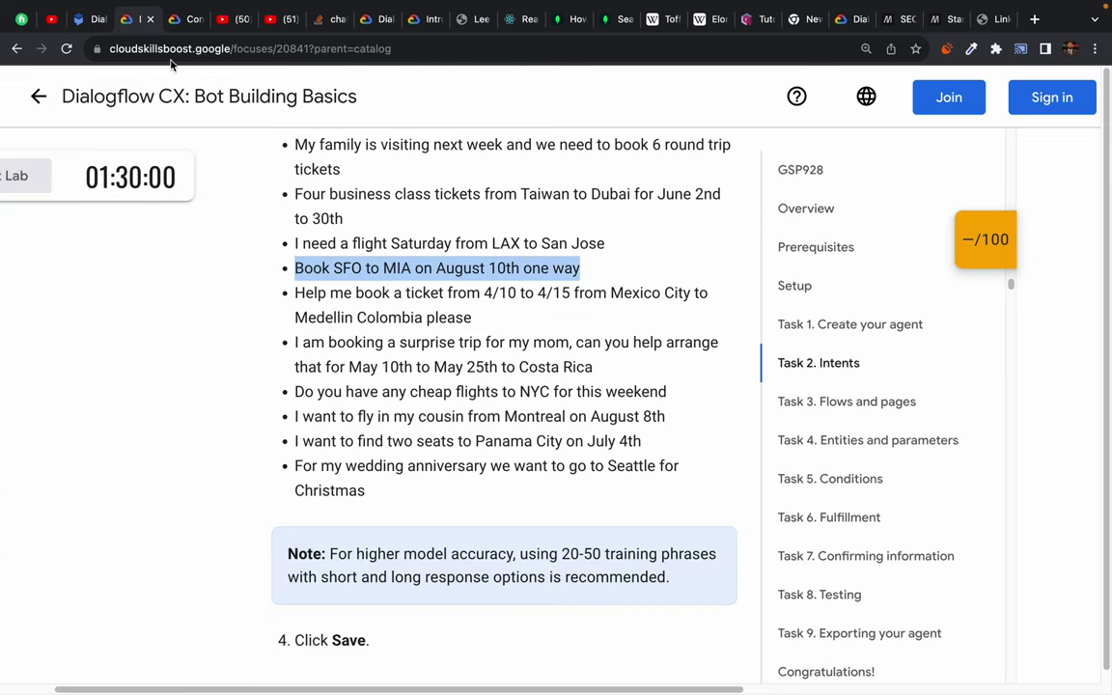
left_click(82, 19)
key("ctrl+v")
key("Return")
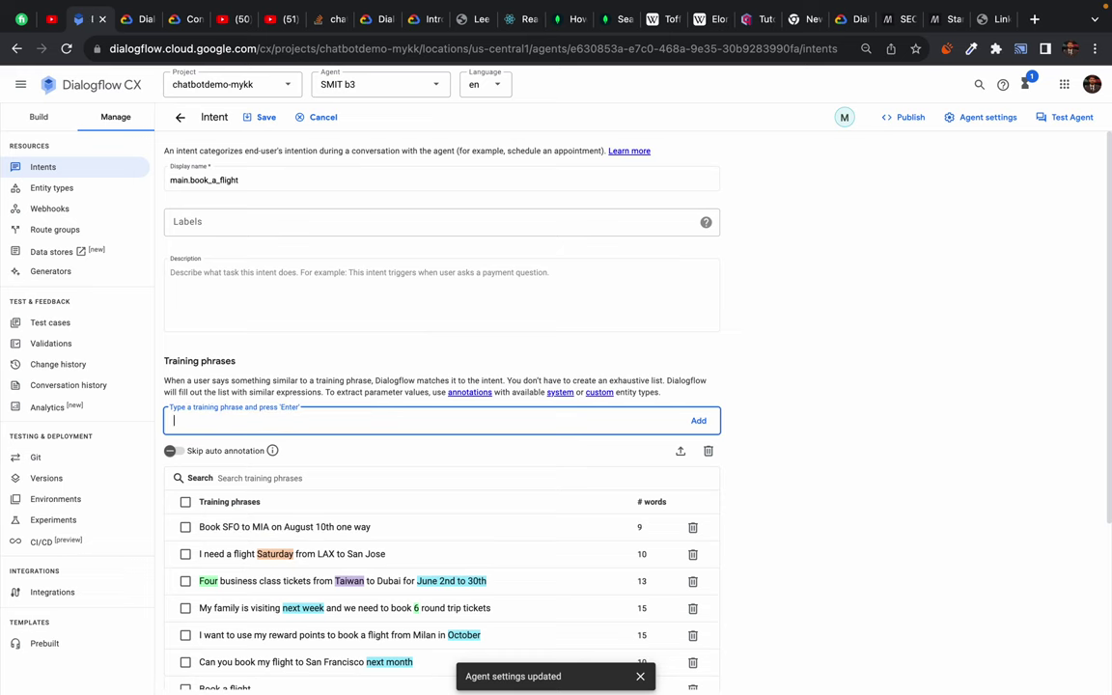
- Add the lab phrase "Help me book a ticket from 4/10 to 4/15 from Mexico City to Medellin Colombia please" to the training phrases
left_click(132, 19)
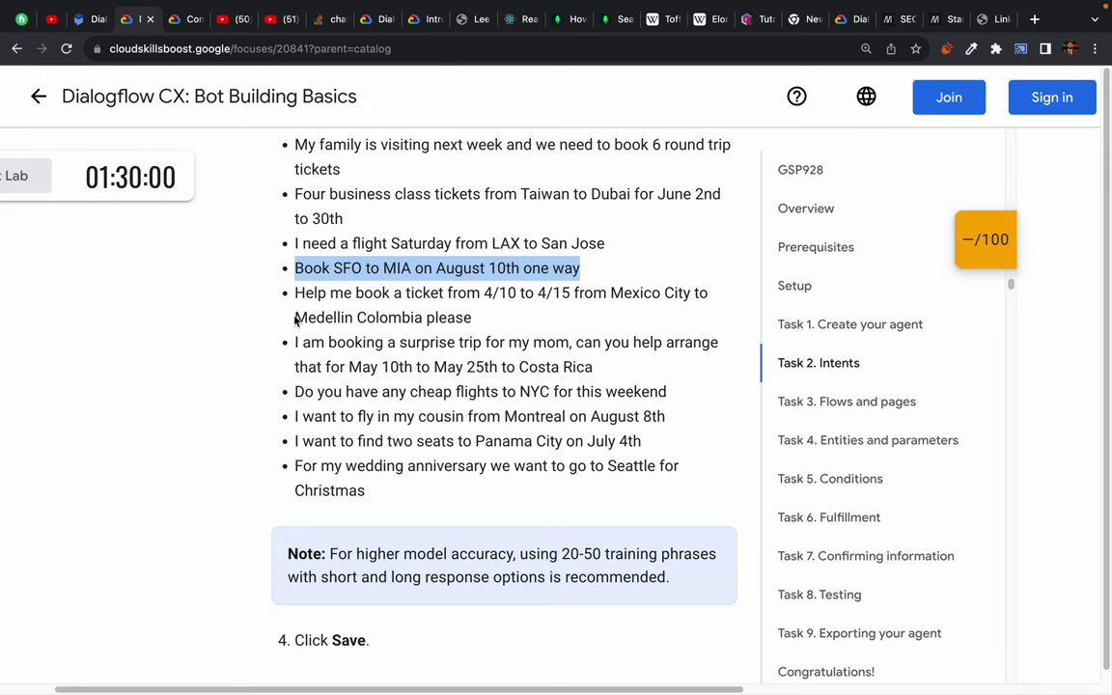
left_click_drag(293, 292, 478, 318)
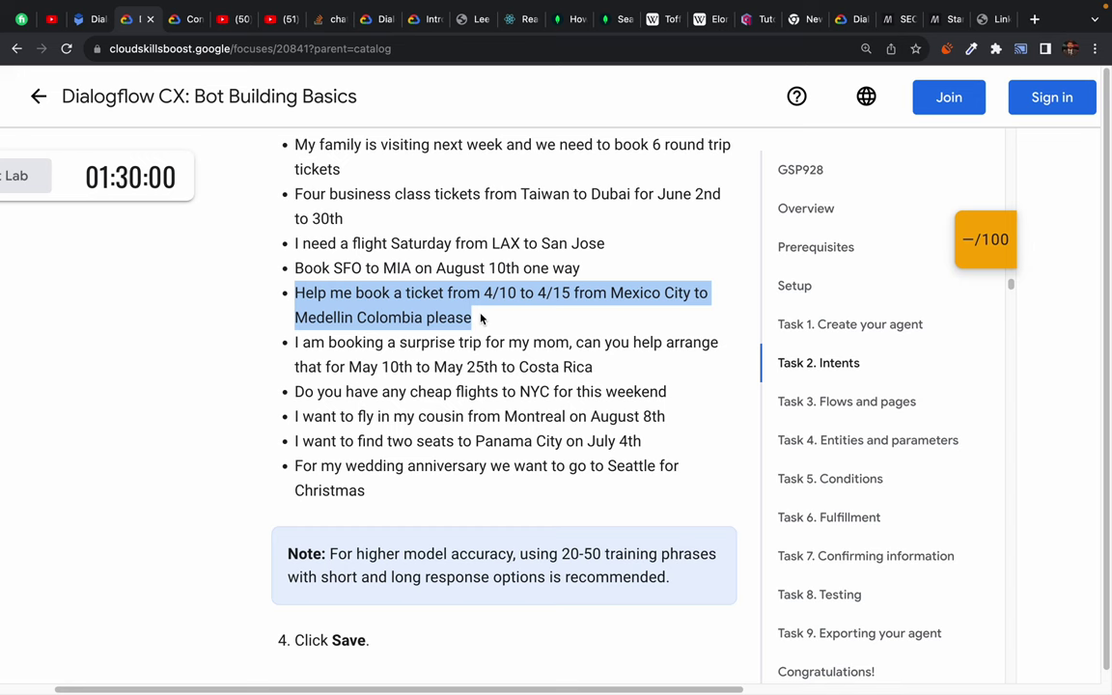
key("ctrl+c")
left_click(82, 19)
key("ctrl+v")
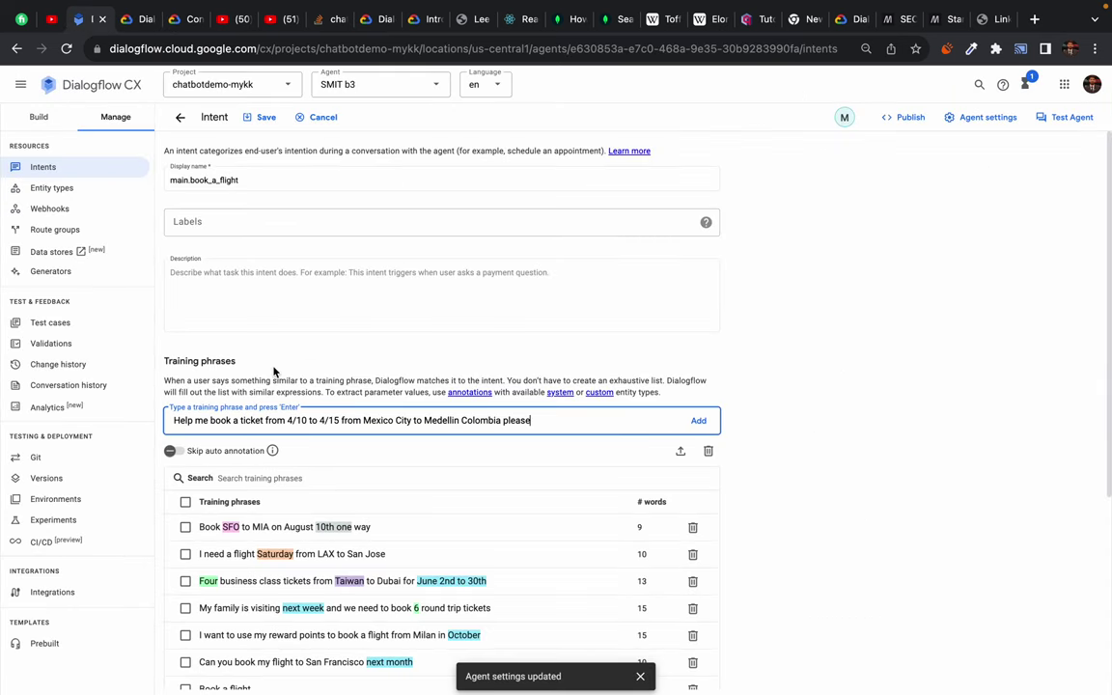
key("Return")
- Add the lab's training phrase "I am booking a surprise trip for my mom, can you help arrange that for May 10th to May 25th to Costa Rica"
left_click(138, 19)
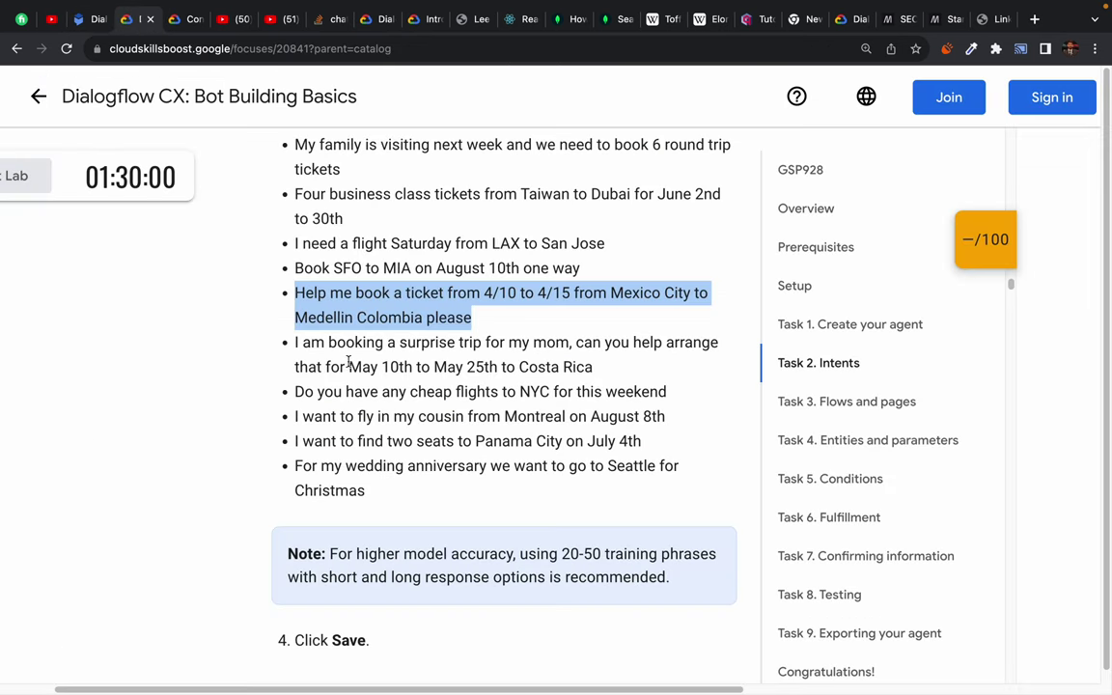
left_click_drag(295, 341, 607, 364)
left_click(91, 20)
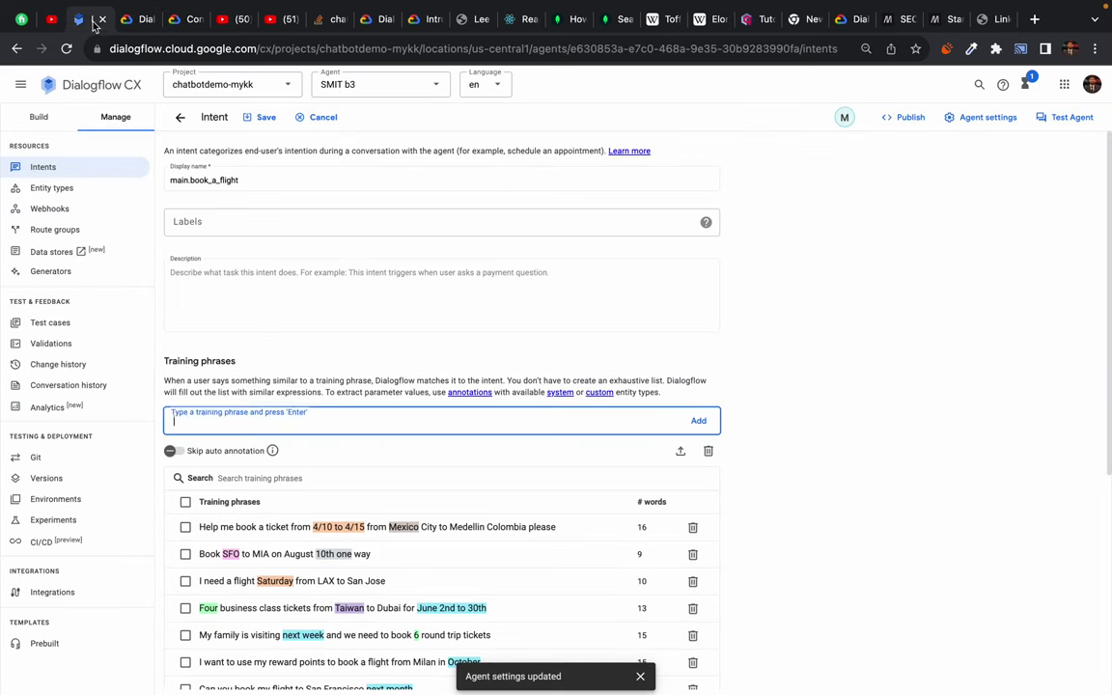
key("ctrl+v")
key("Return")
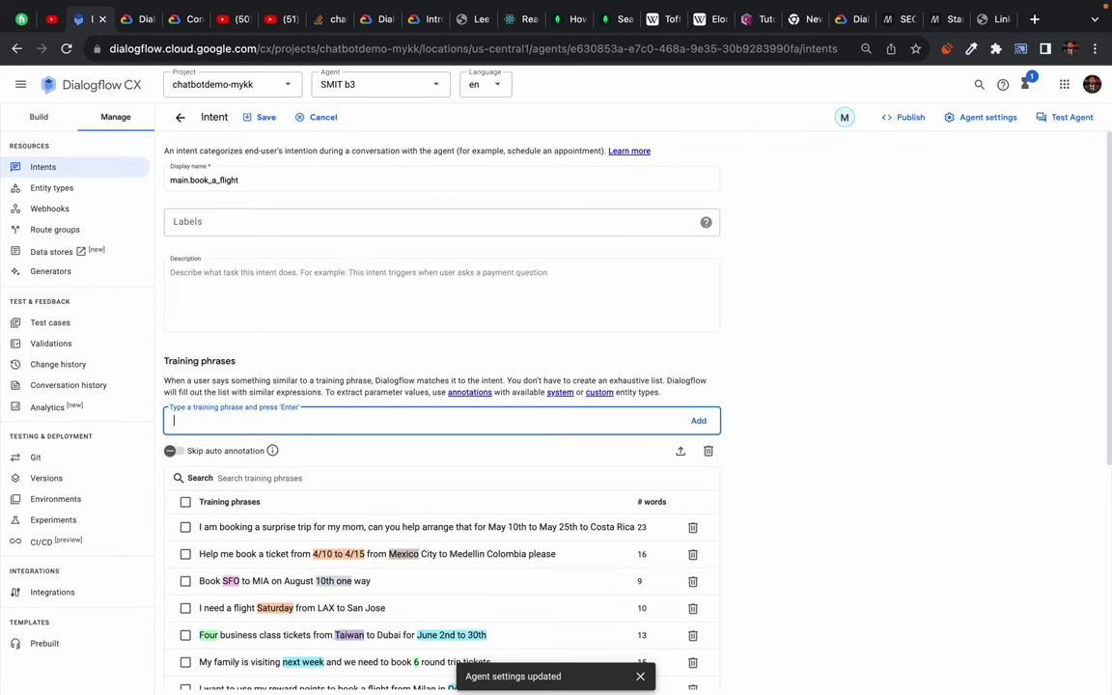
- Copy "Do you have any cheap flights to NYC for this weekend" from the lab into the intent's training phrases
left_click(130, 21)
left_click_drag(296, 391, 684, 398)
left_click(91, 19)
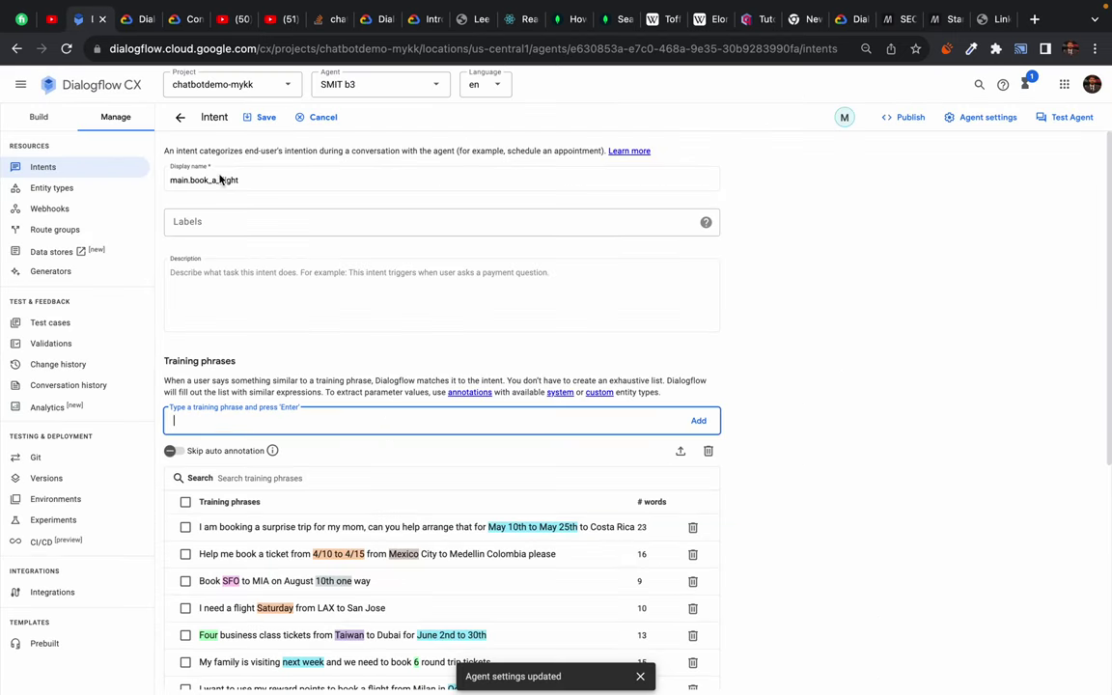
key("ctrl+v")
key("Return")
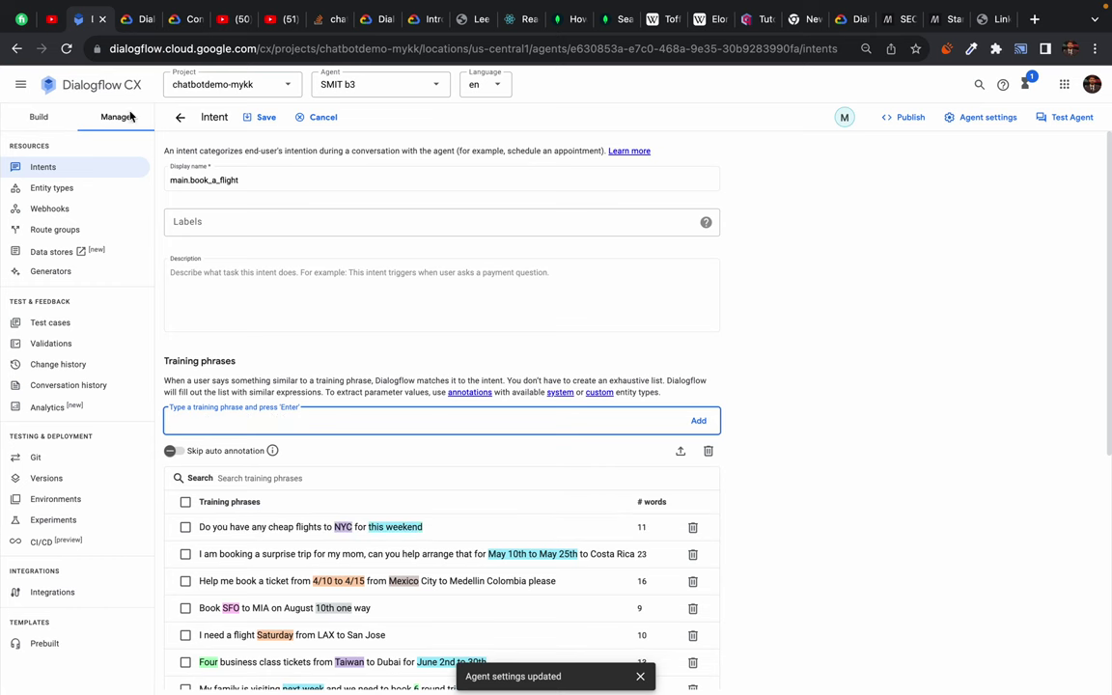
- Copy "I want to fly in my cousin from Montreal on August 8th" from the lab into the intent's training phrases
left_click(131, 19)
left_click_drag(295, 416, 673, 422)
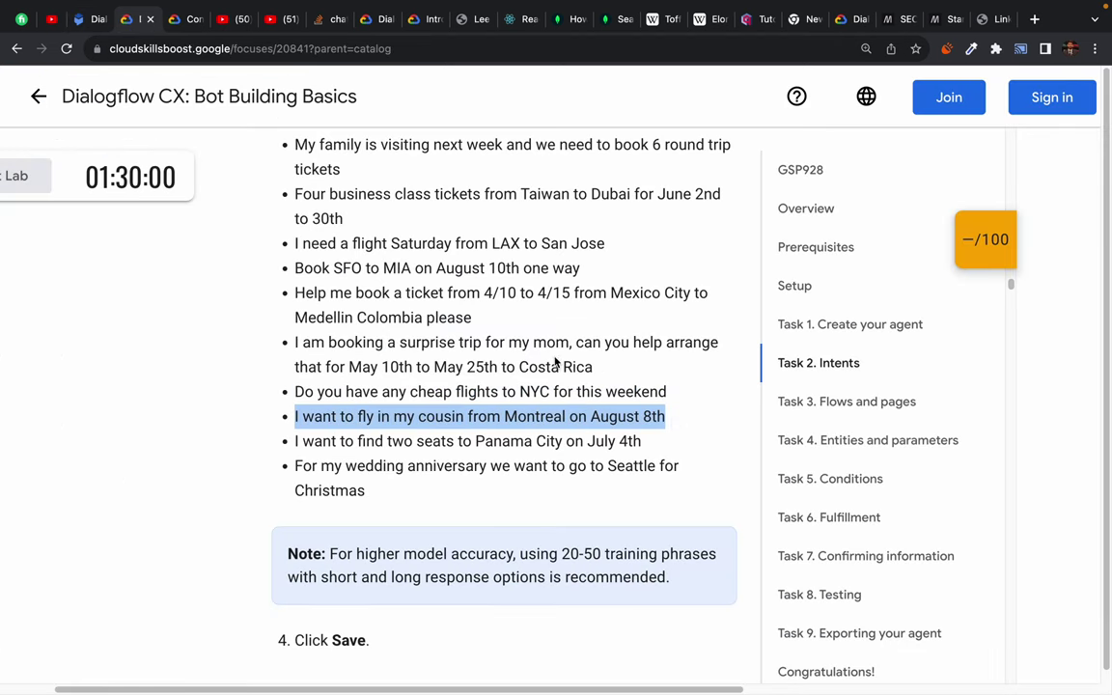
left_click(88, 20)
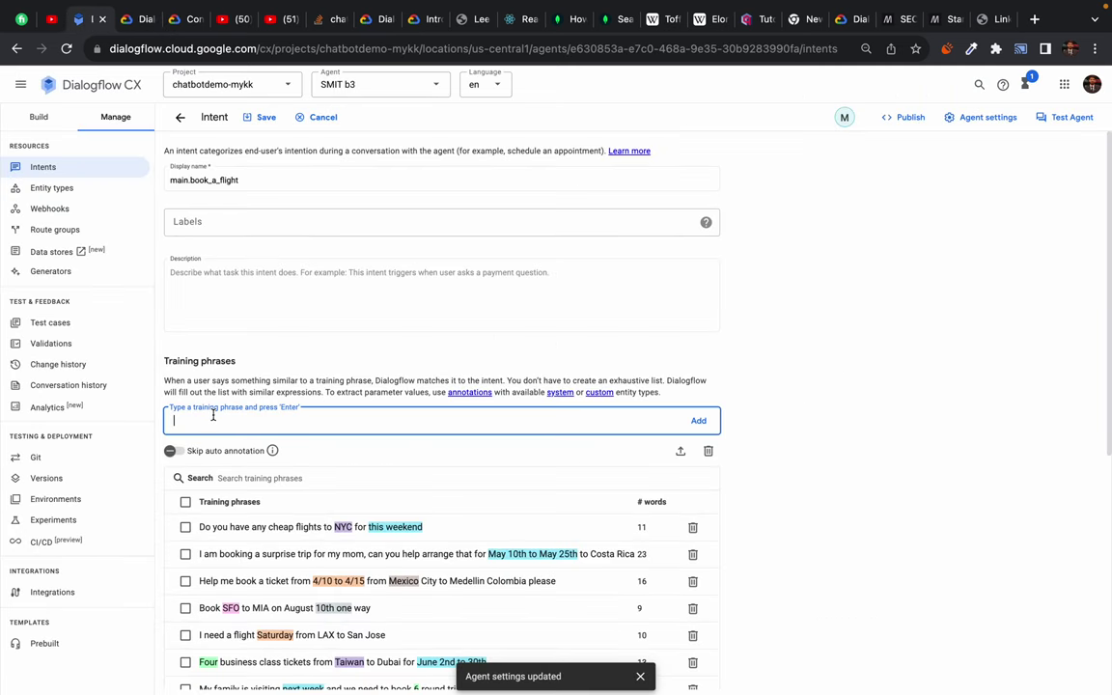
key("ctrl+v")
key("Return")
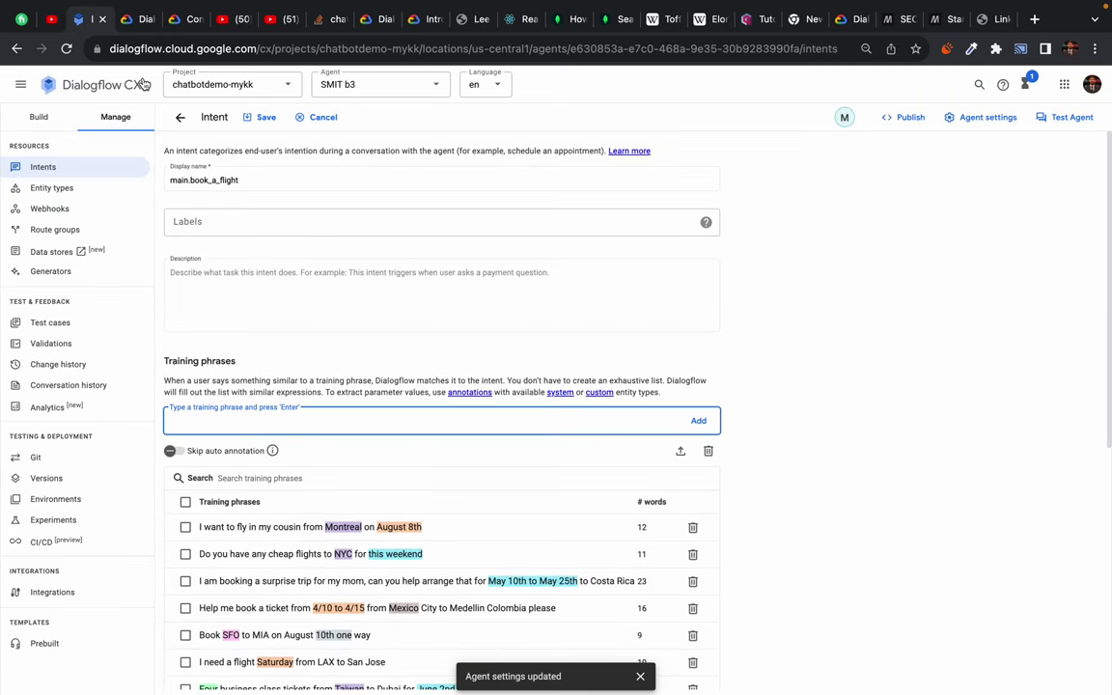
- Copy "I want to find two seats to Panama City on July 4th" from the lab into the intent's training phrases
left_click(132, 18)
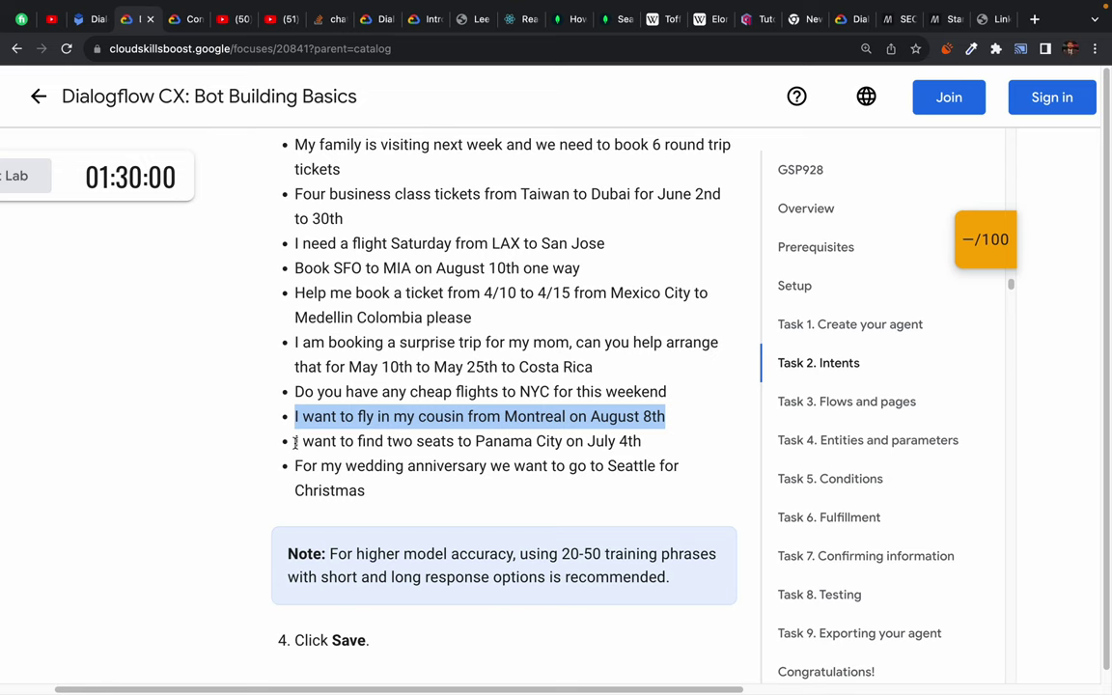
left_click_drag(296, 443, 656, 456)
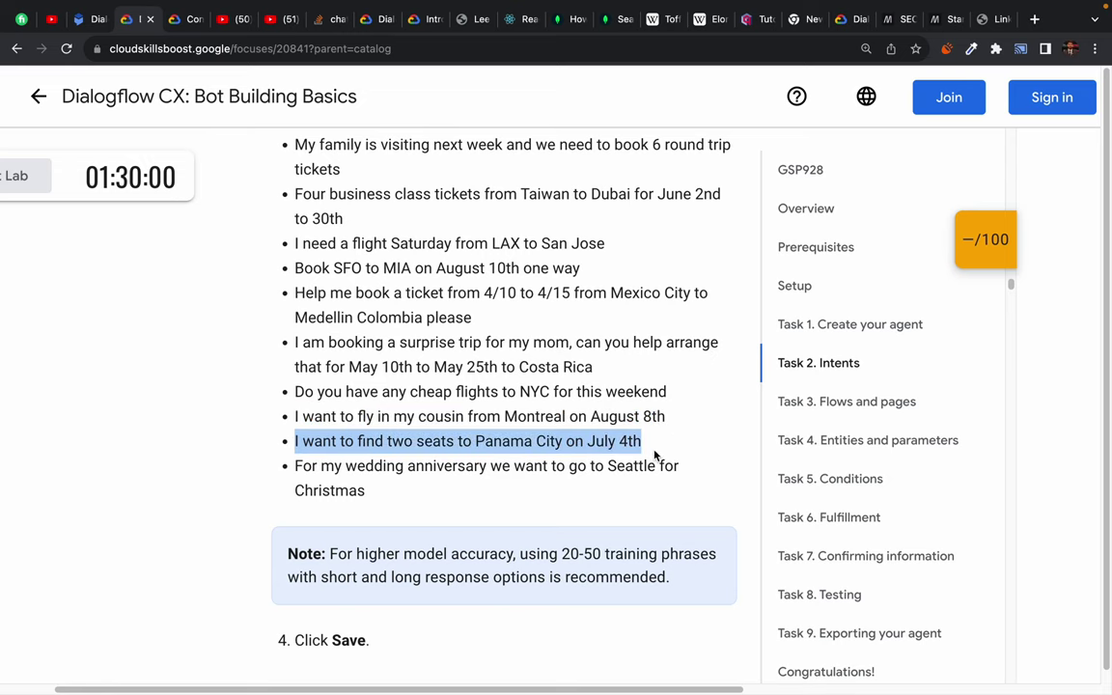
key("ctrl+c")
left_click(92, 18)
key("ctrl+v")
key("Return")
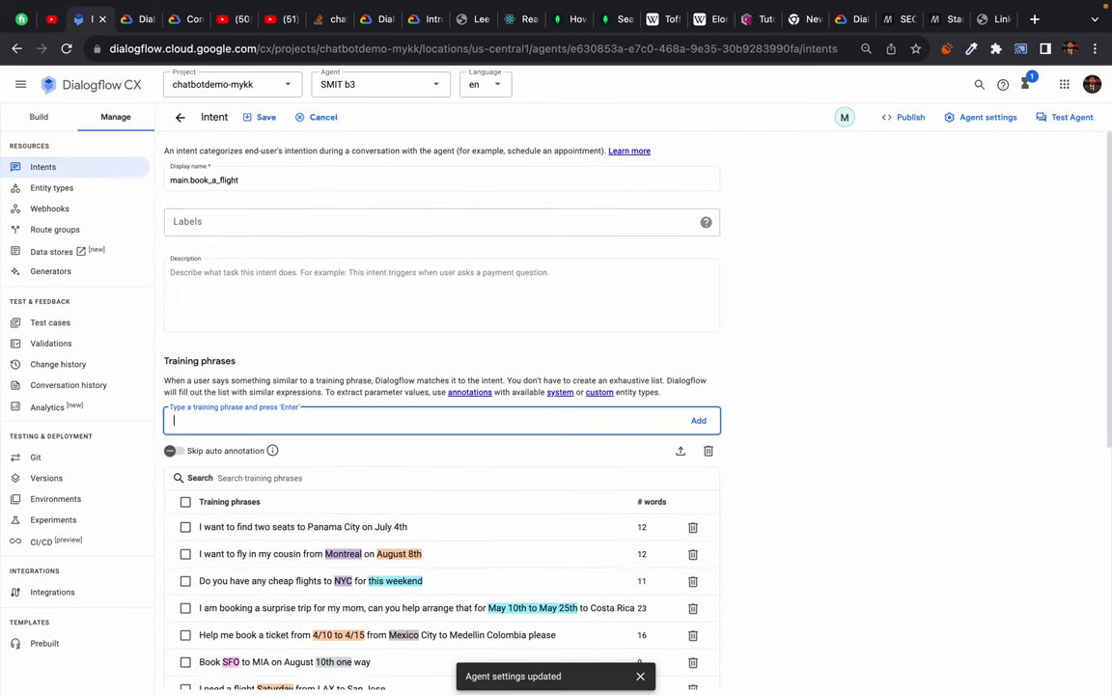
- Copy "For my wedding anniversary we want to go to Seattle for Christmas" from the lab into the intent's training phrases
left_click(130, 19)
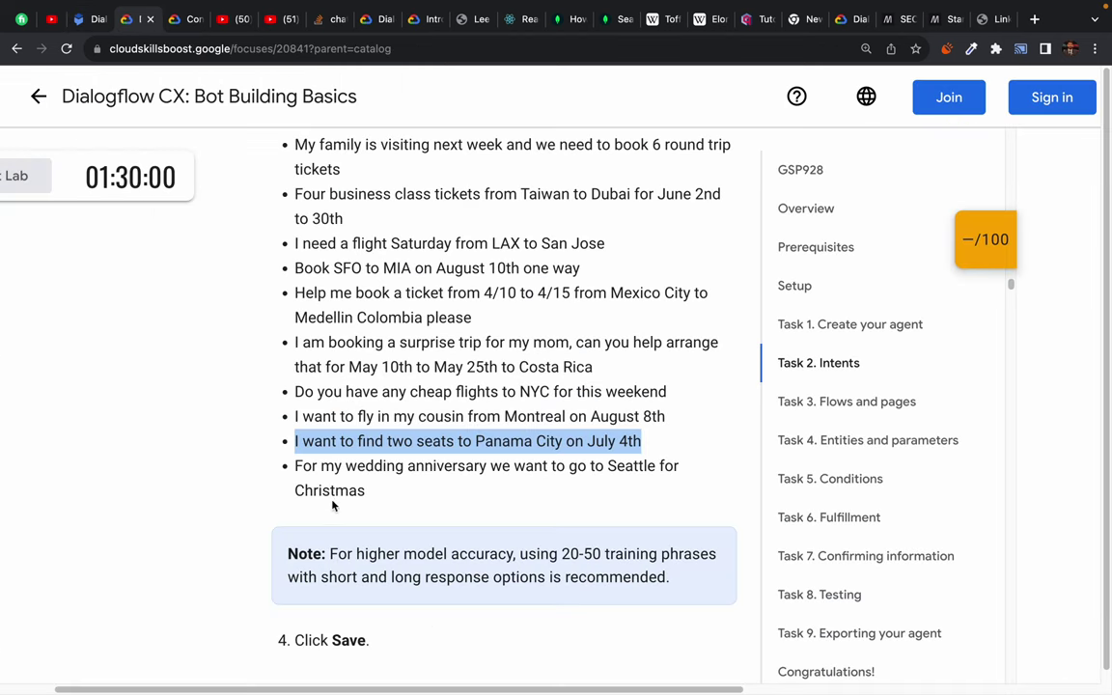
left_click_drag(294, 467, 379, 492)
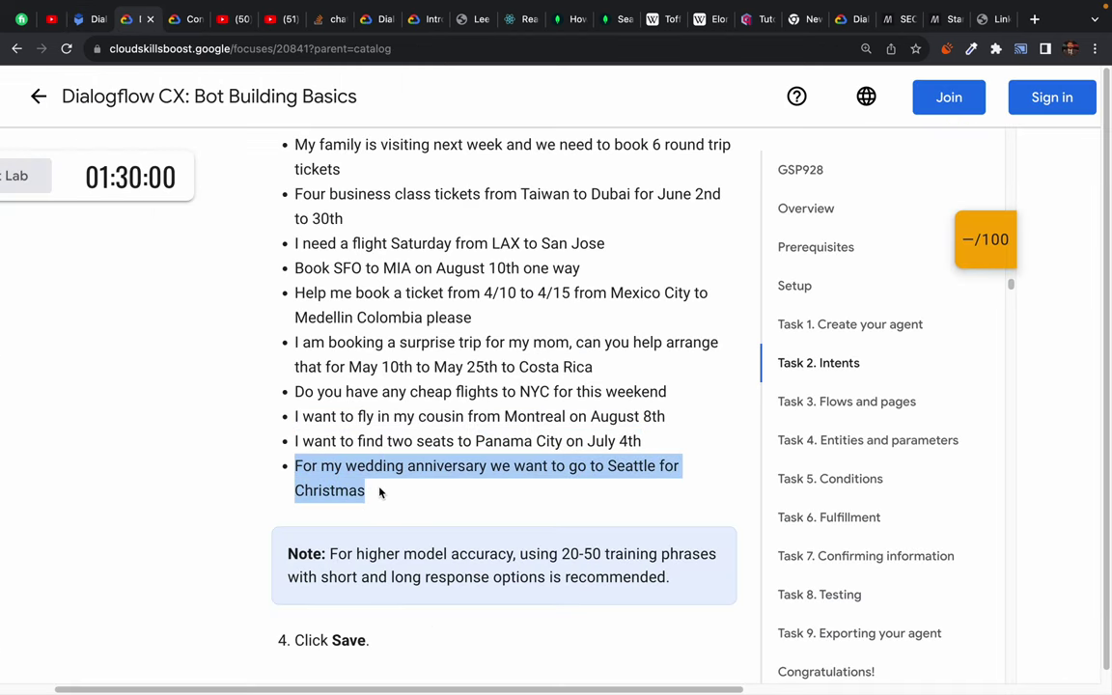
left_click(89, 20)
key("super+v")
key("Return")
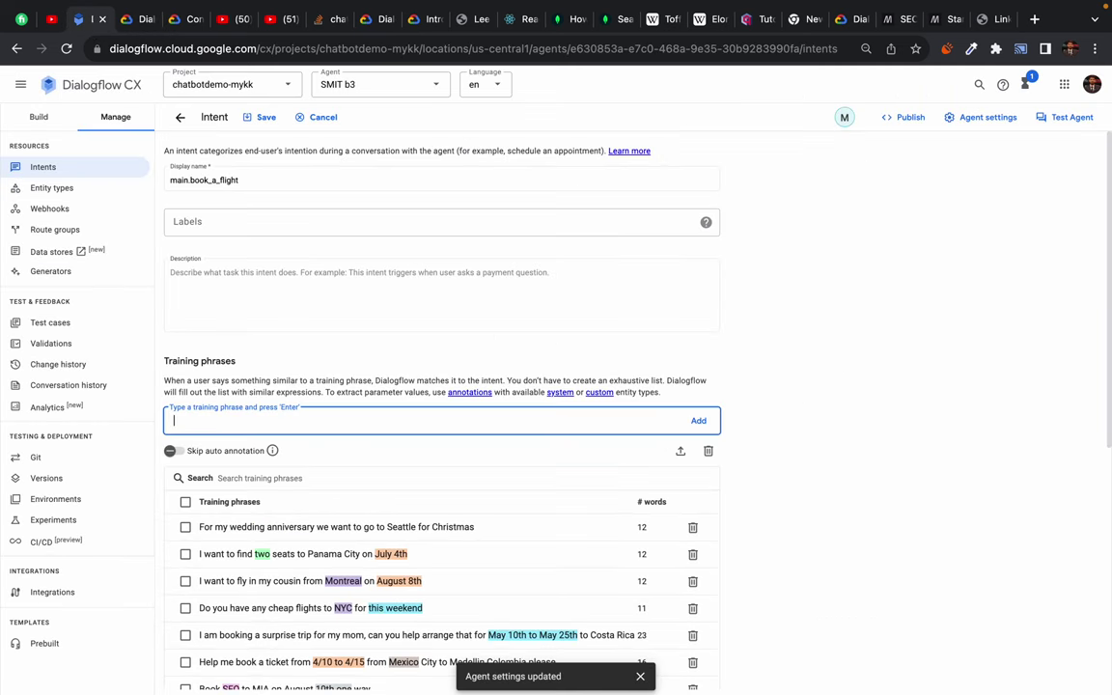
- Check the lab's instruction after the phrase list and save the main.book_a_flight intent
left_click(130, 19)
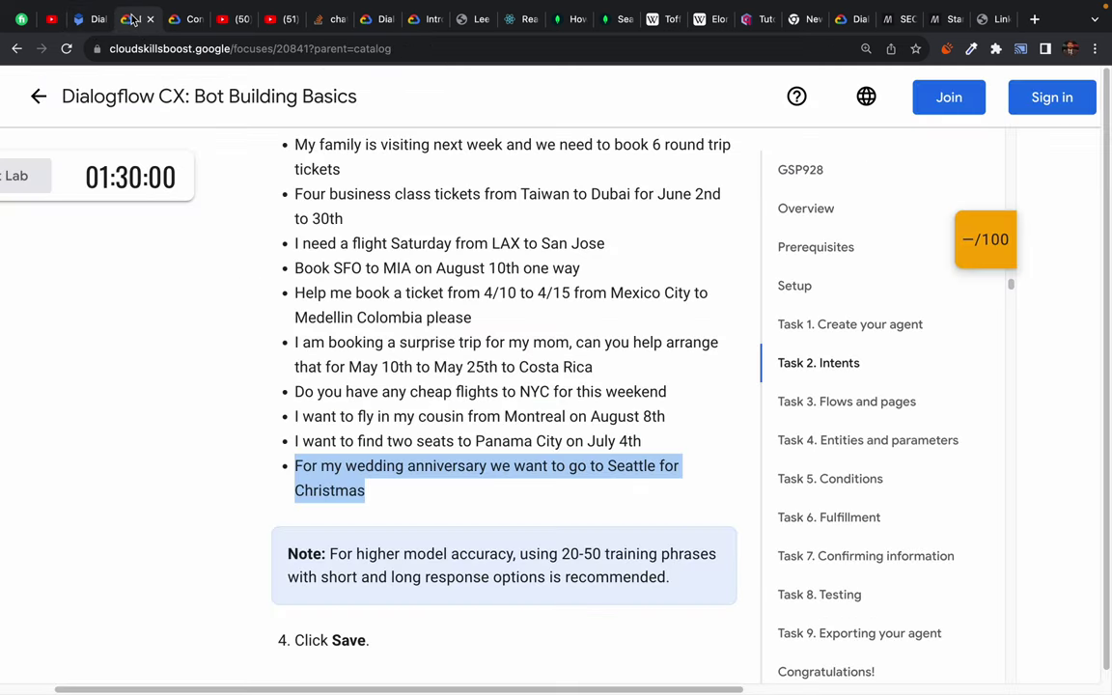
scroll(440, 385, "down", 5)
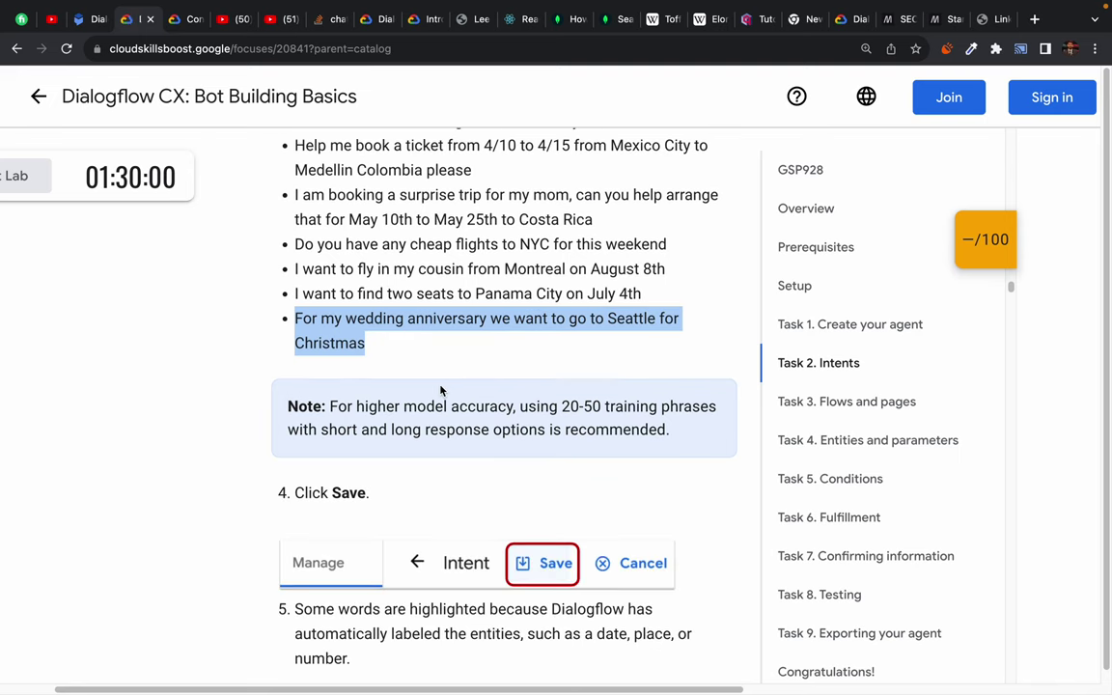
left_click(92, 19)
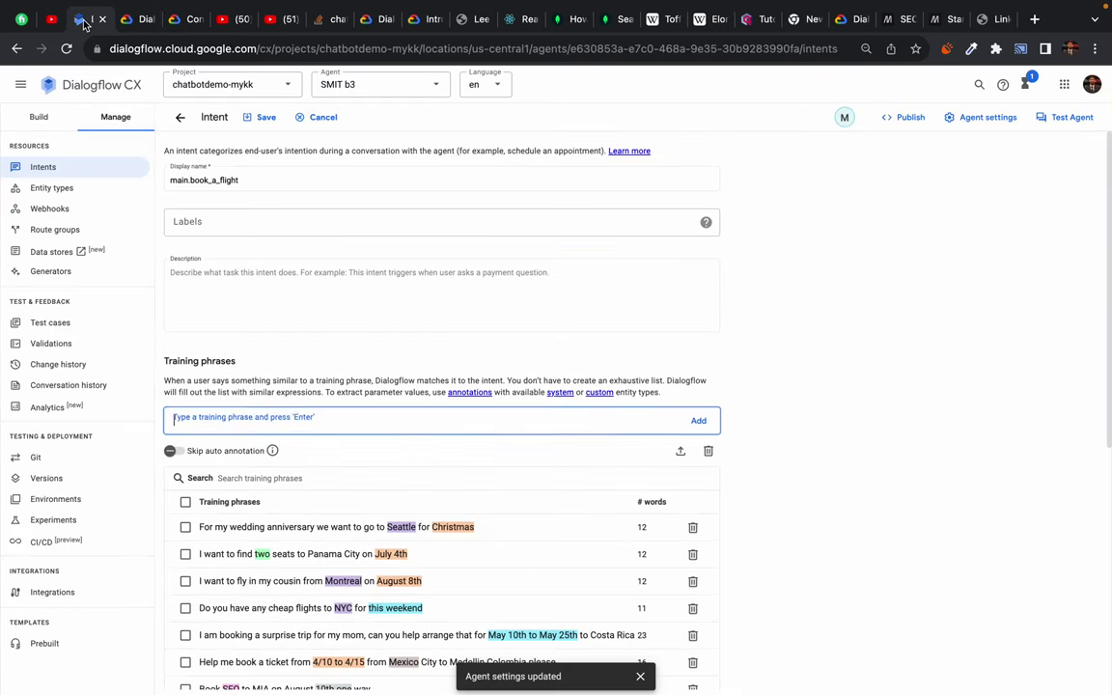
left_click(249, 114)
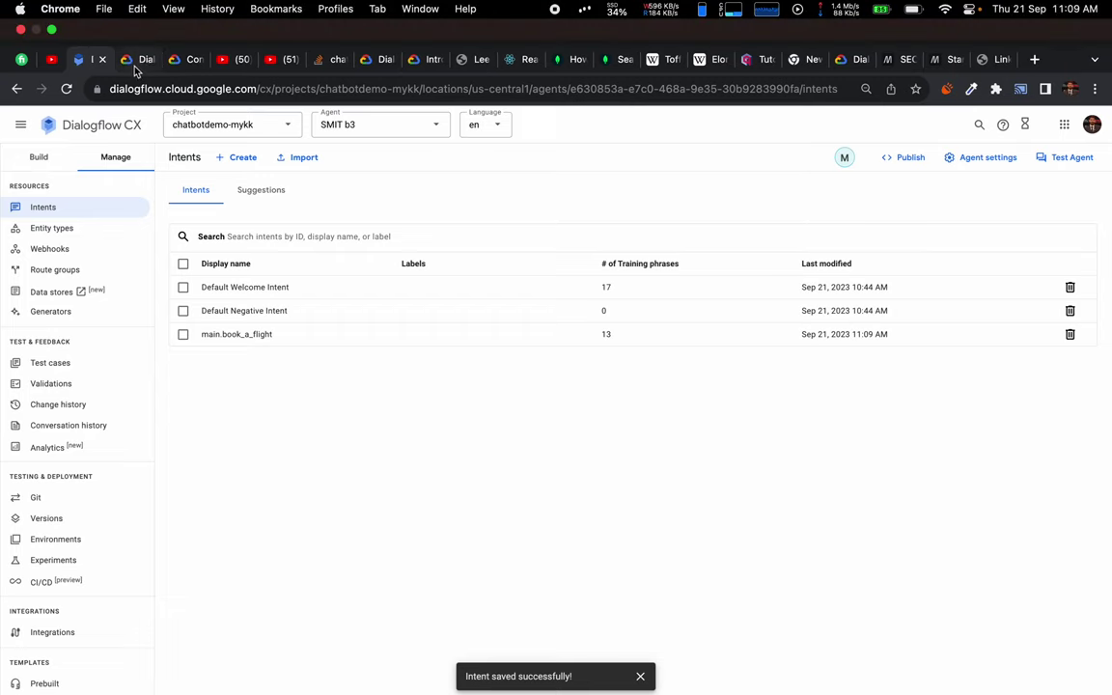
- Search the web for "dialogflow cx book", view the Amazon page of The Definitive Guide to Conversational AI, and return to the lab
left_click(132, 60)
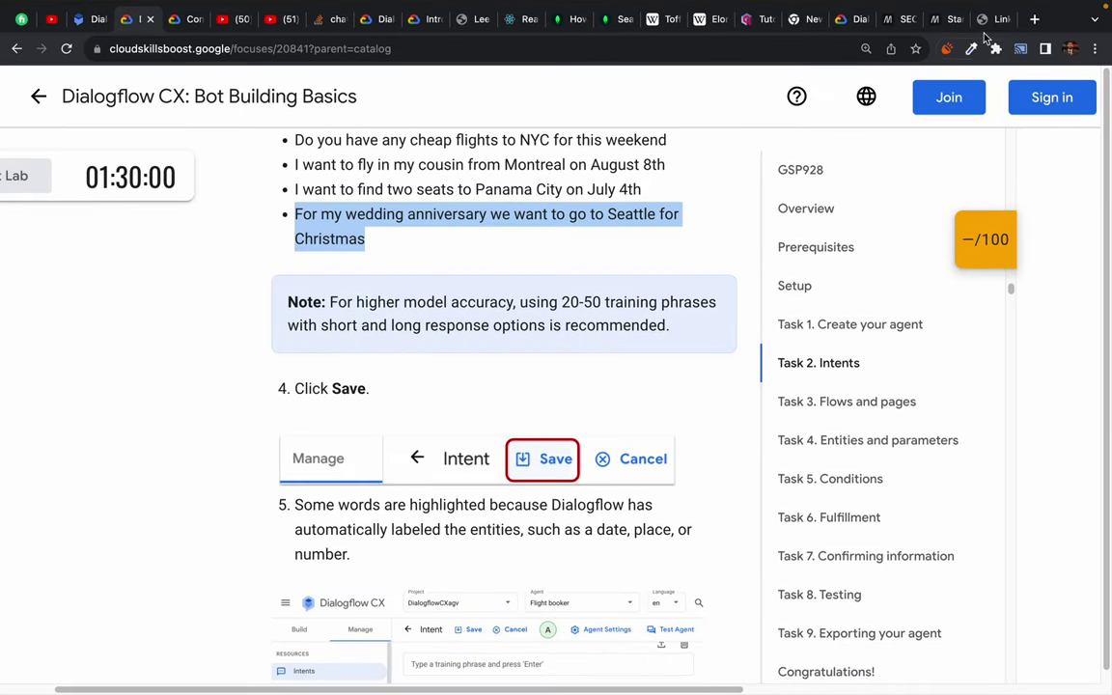
left_click(1036, 20)
type("dialogflow cx")
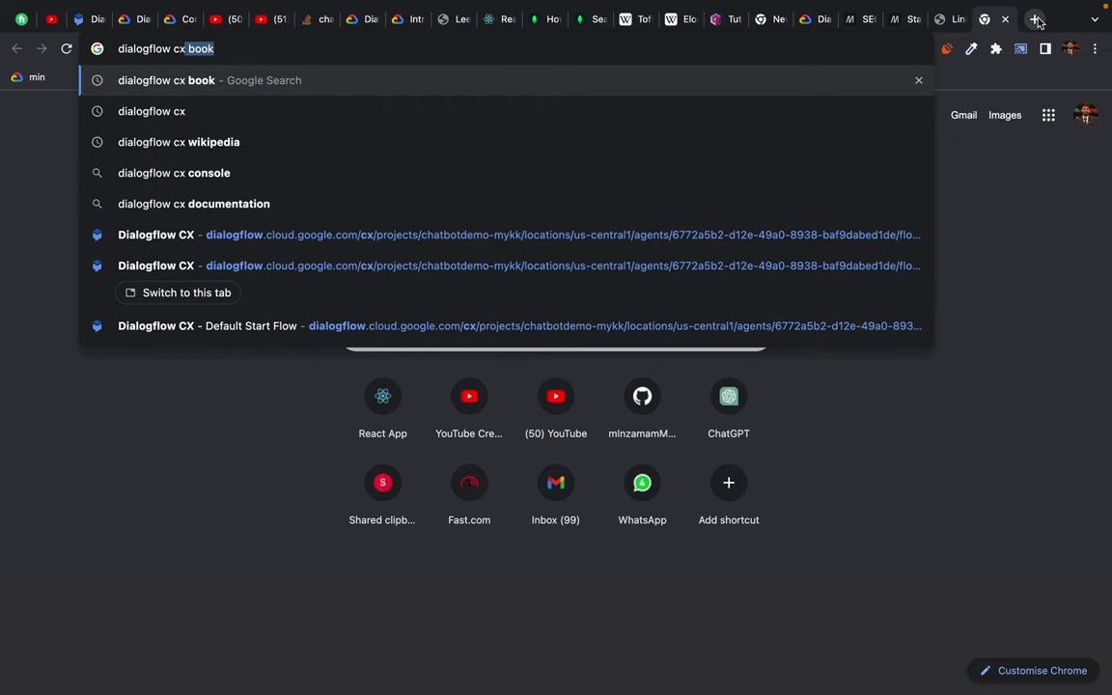
key("Return")
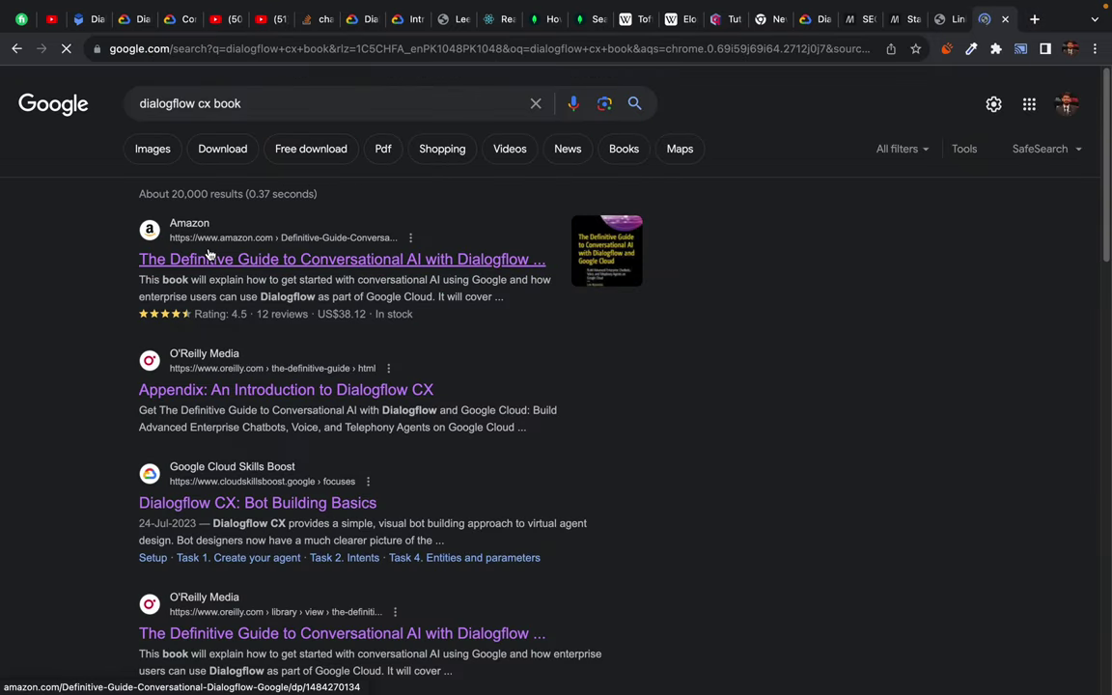
left_click(209, 254)
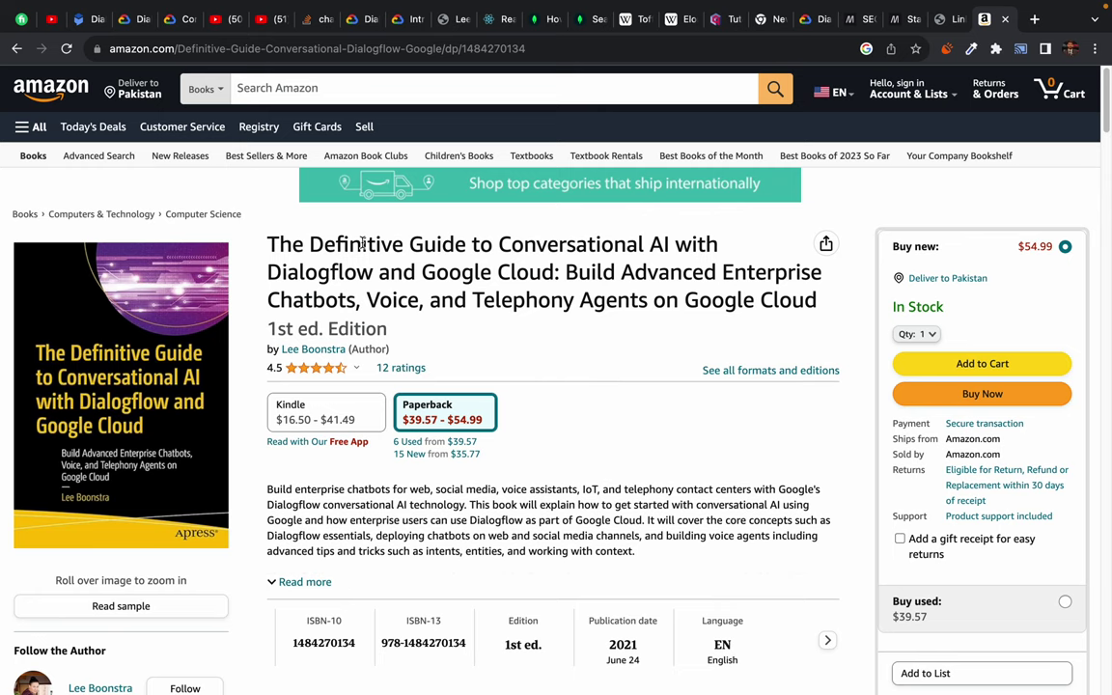
left_click_drag(362, 246, 630, 290)
left_click(630, 290)
left_click(1005, 18)
left_click(366, 188)
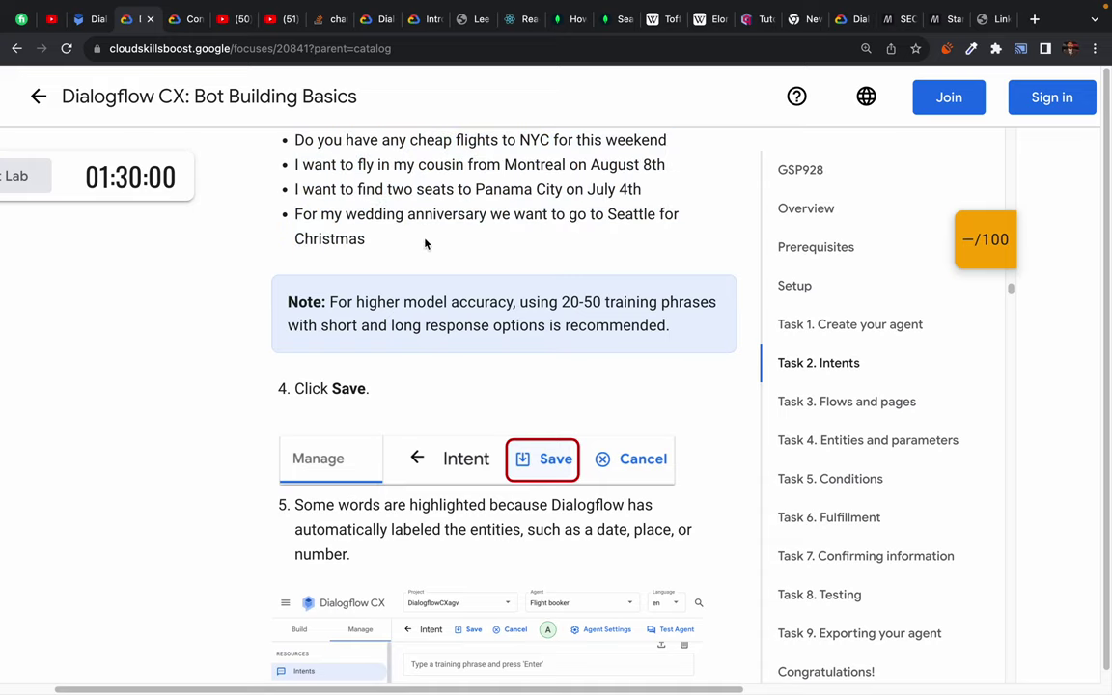
- Read lab step 5 on automatically labeled entities and examine its example screenshot of annotated training phrases
scroll(419, 240, "down", 5)
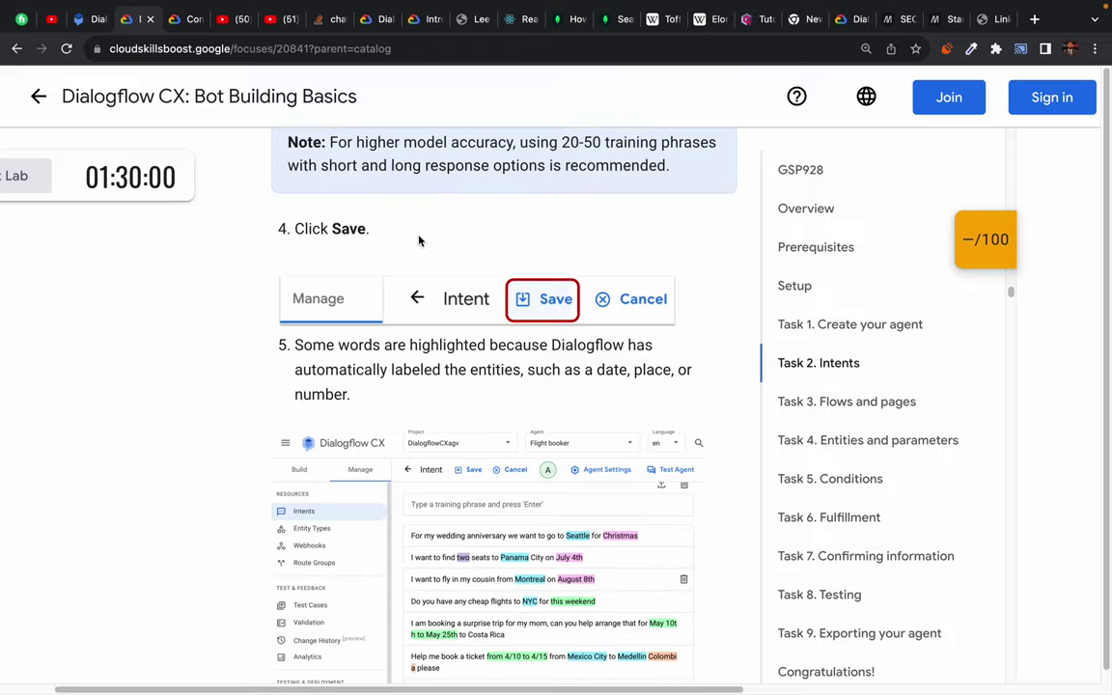
scroll(419, 240, "down", 1)
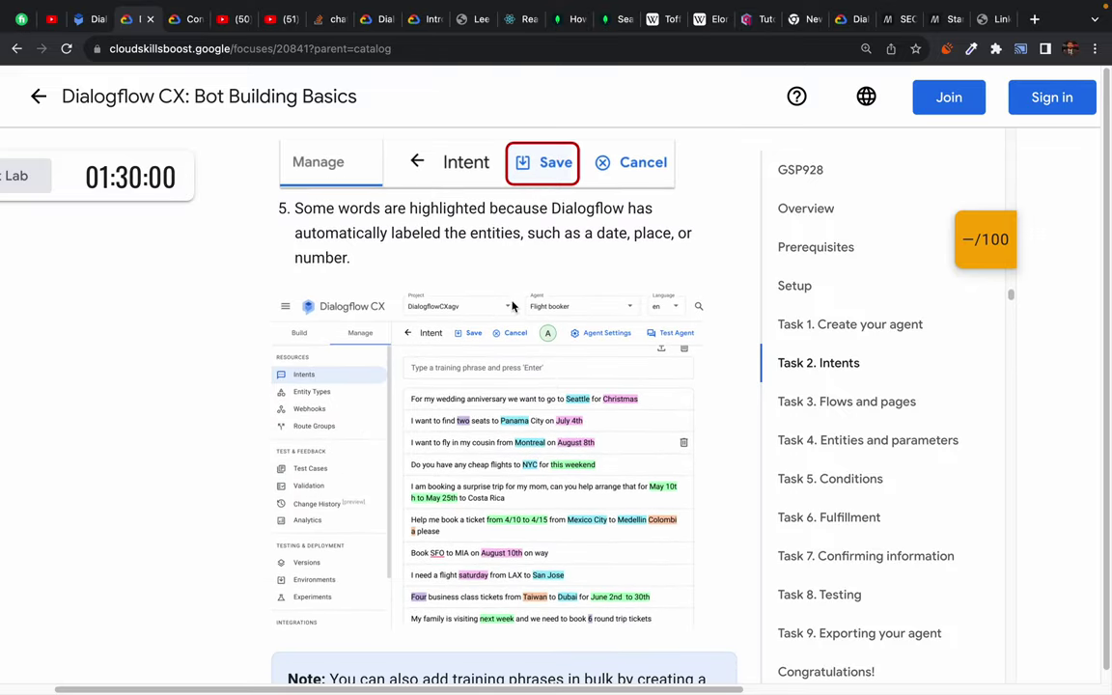
scroll(542, 475, "down", 2)
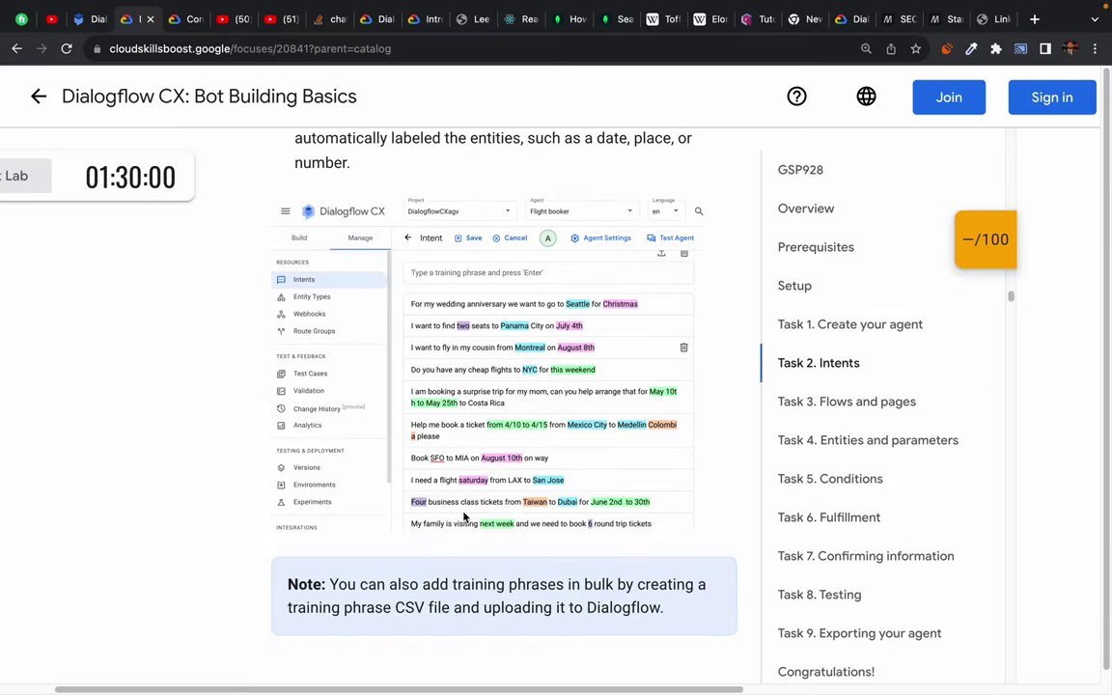
scroll(464, 518, "up", 2)
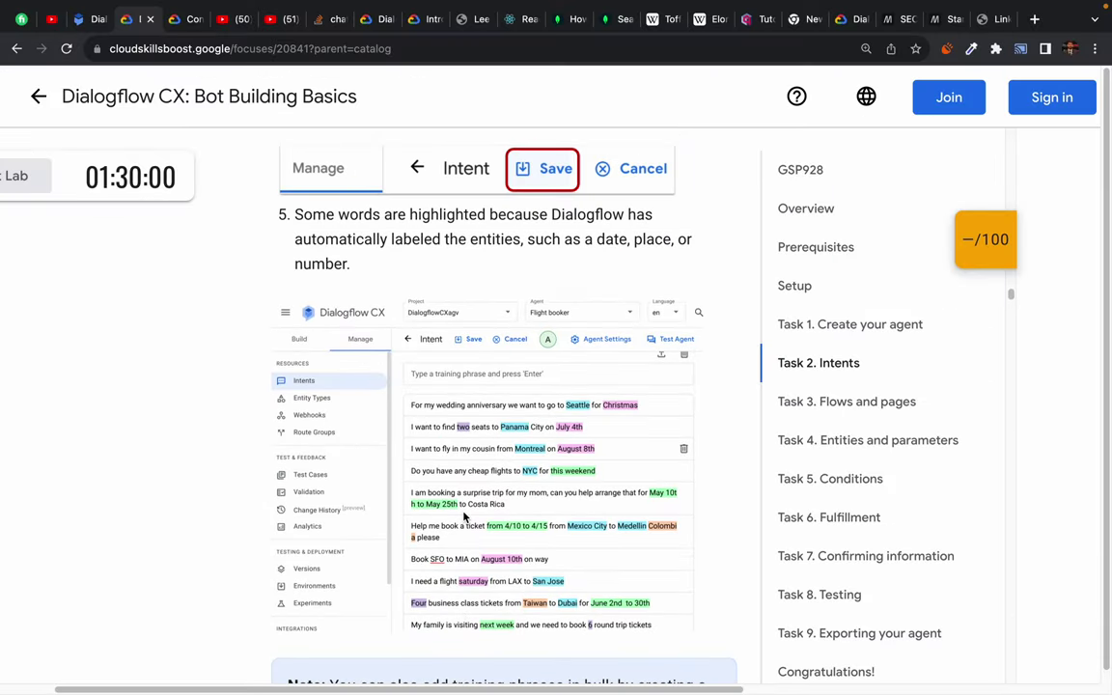
left_click_drag(292, 221, 387, 218)
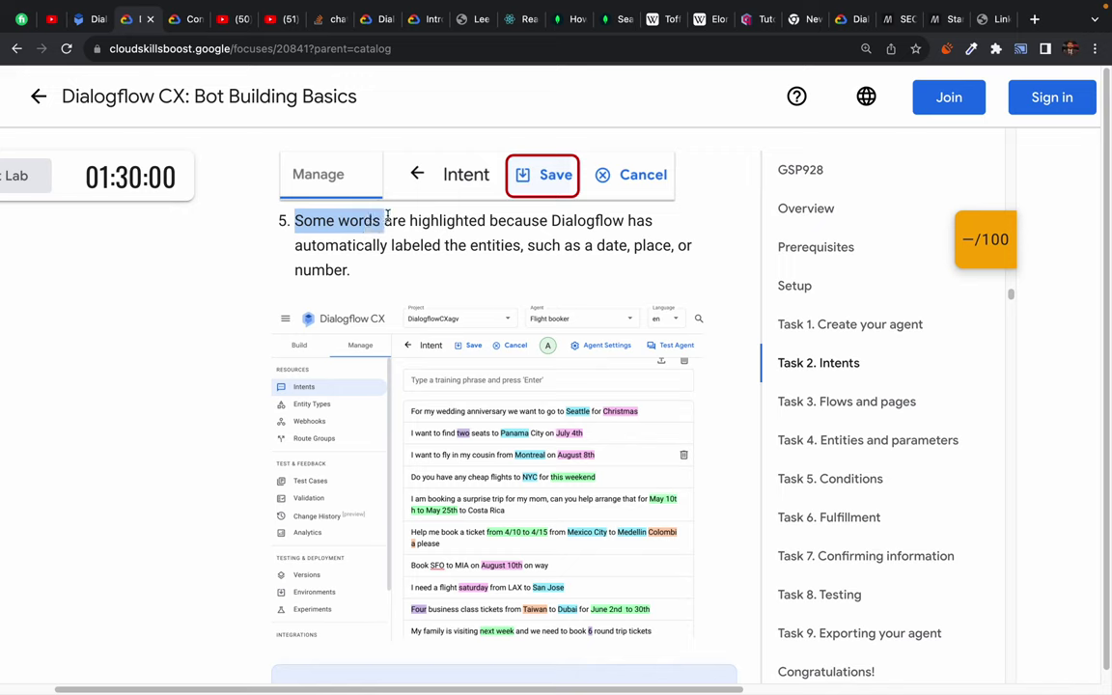
double_click(450, 221)
double_click(521, 220)
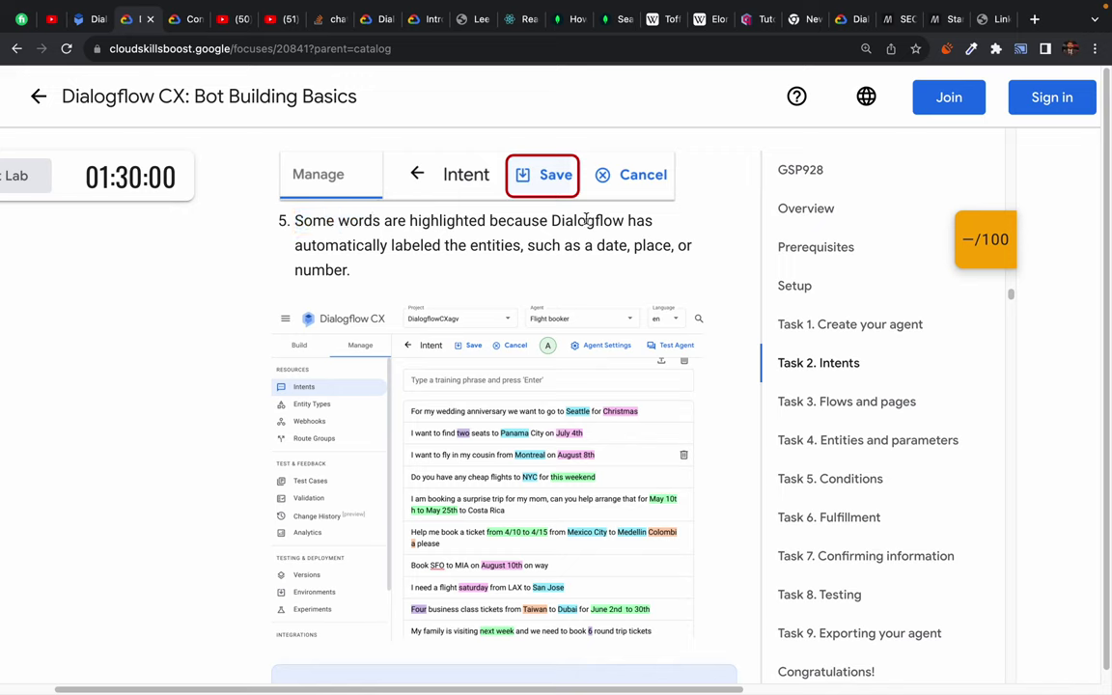
double_click(579, 220)
double_click(367, 245)
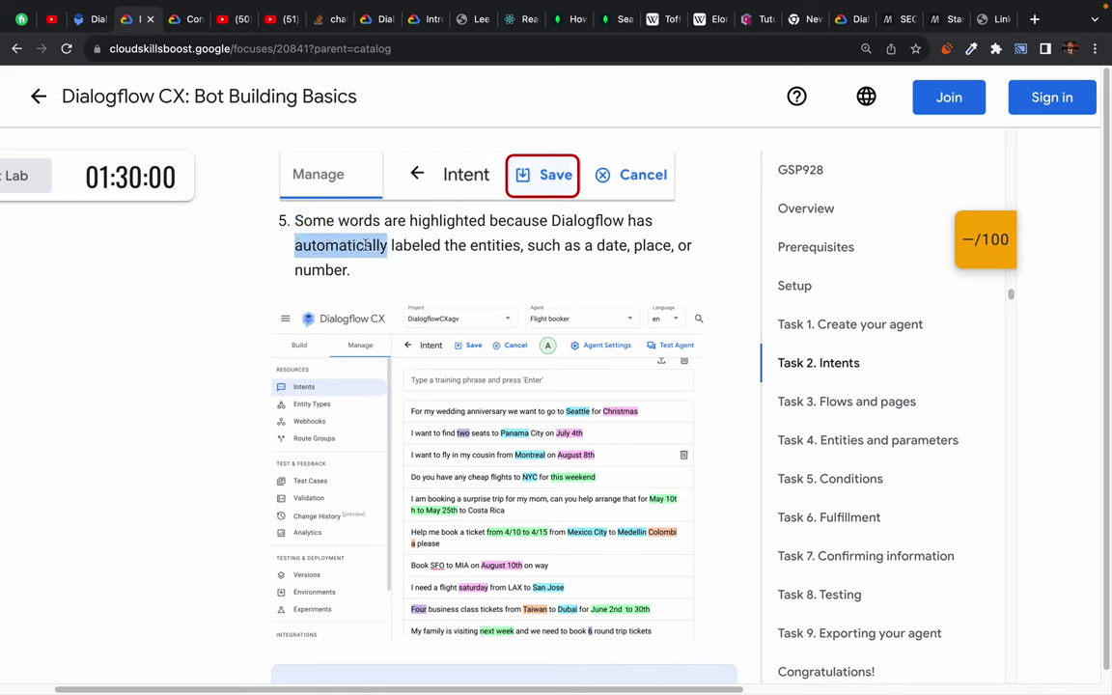
double_click(415, 245)
double_click(496, 245)
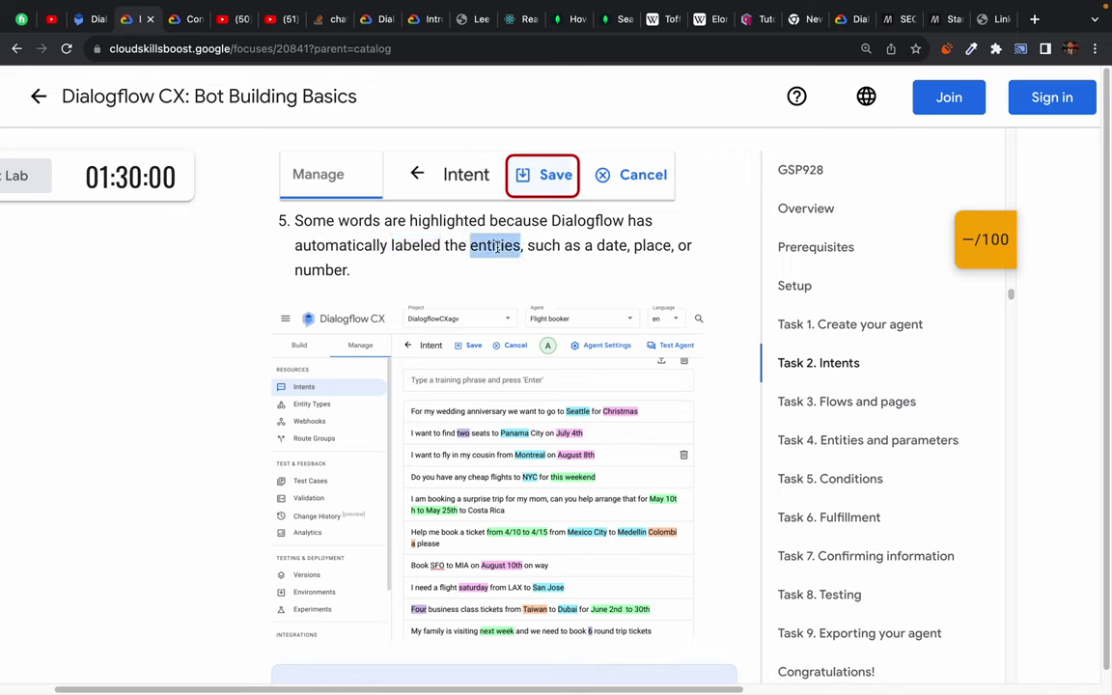
double_click(543, 245)
double_click(653, 245)
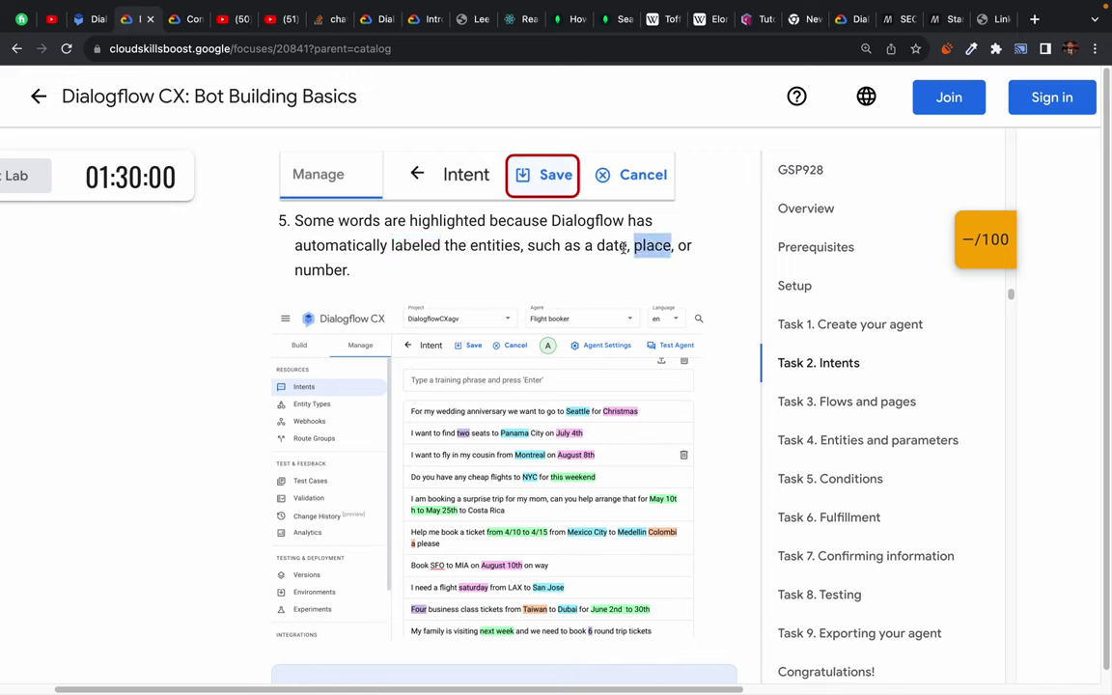
double_click(321, 270)
left_click(322, 270)
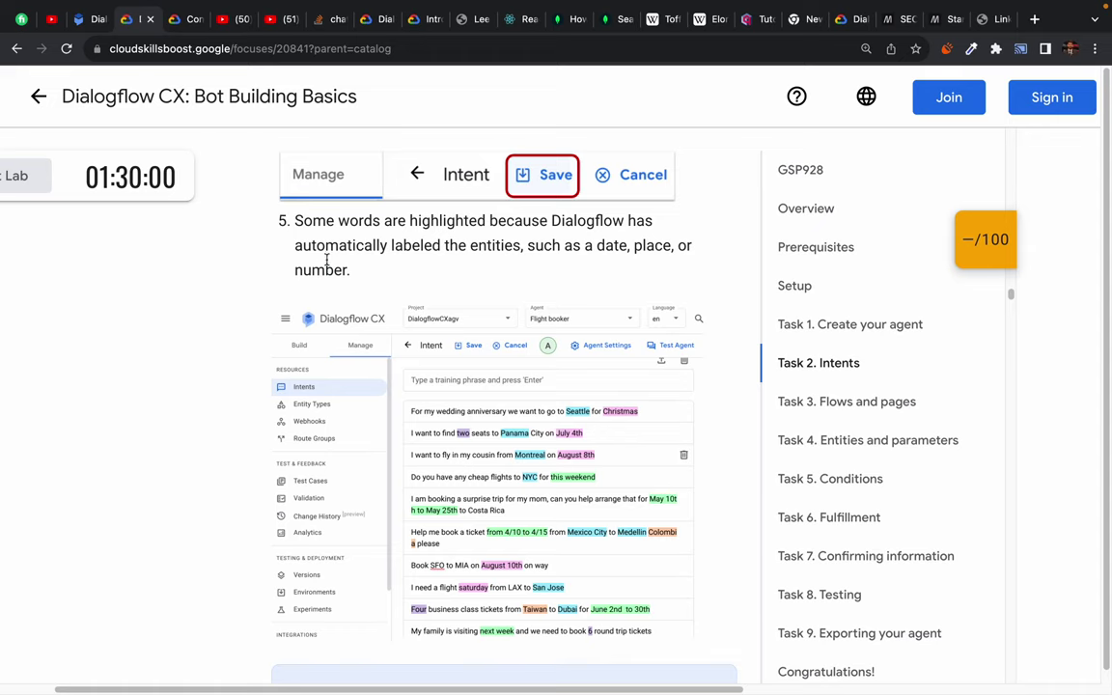
- Read the lab's note on adding training phrases in bulk
scroll(289, 376, "down", 3)
scroll(299, 398, "down", 1)
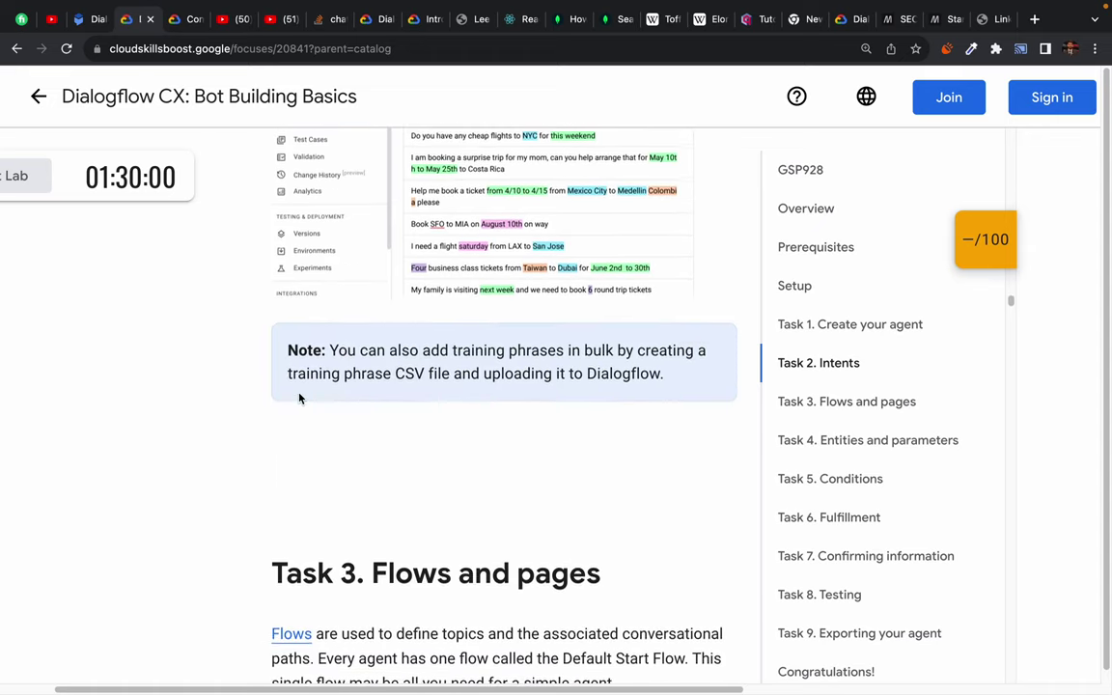
scroll(406, 444, "up", 1)
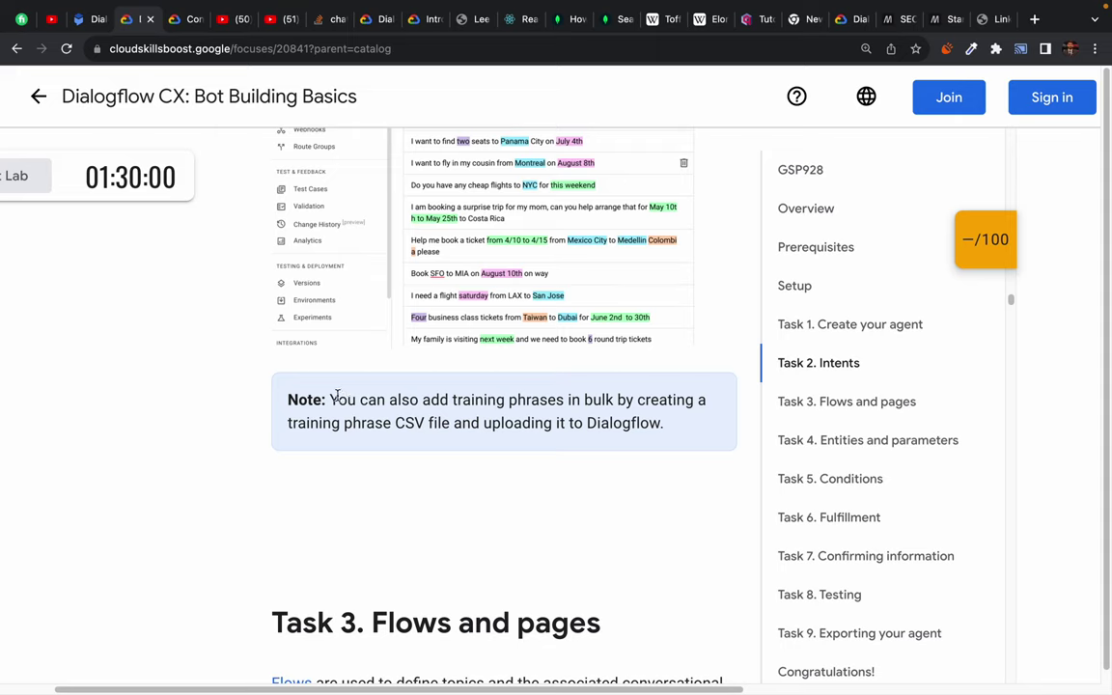
left_click_drag(331, 398, 660, 423)
left_click(660, 422)
scroll(382, 370, "up", 2)
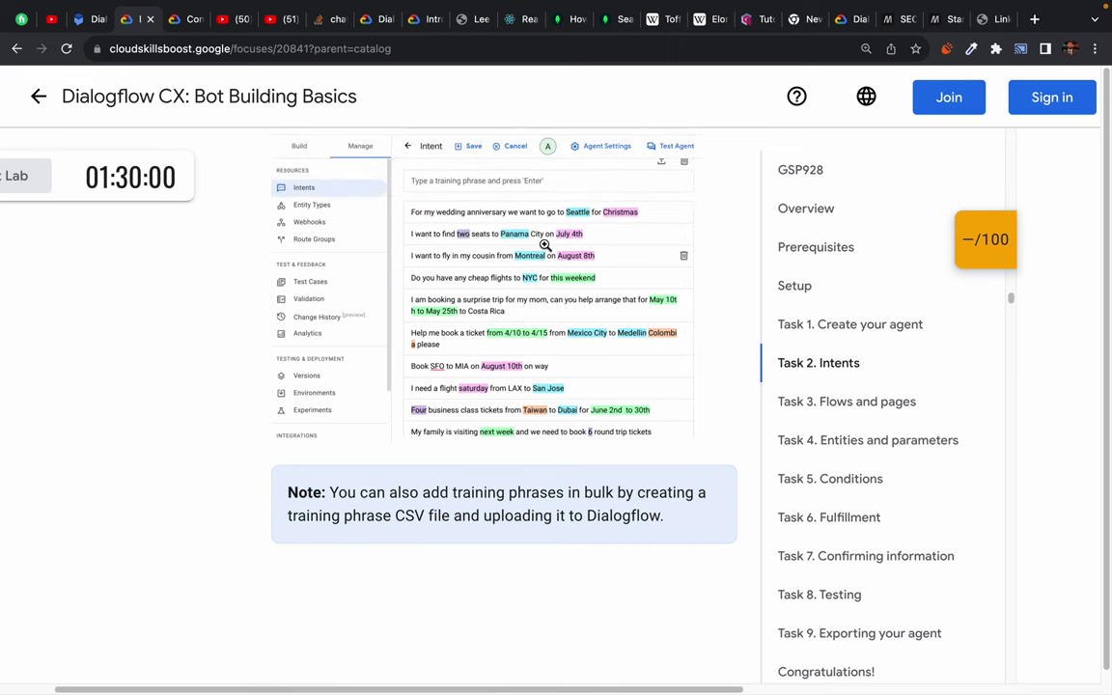
- Reopen the main.book_a_flight intent at 100% page zoom and review its annotated training phrases and parameter table
left_click(87, 25)
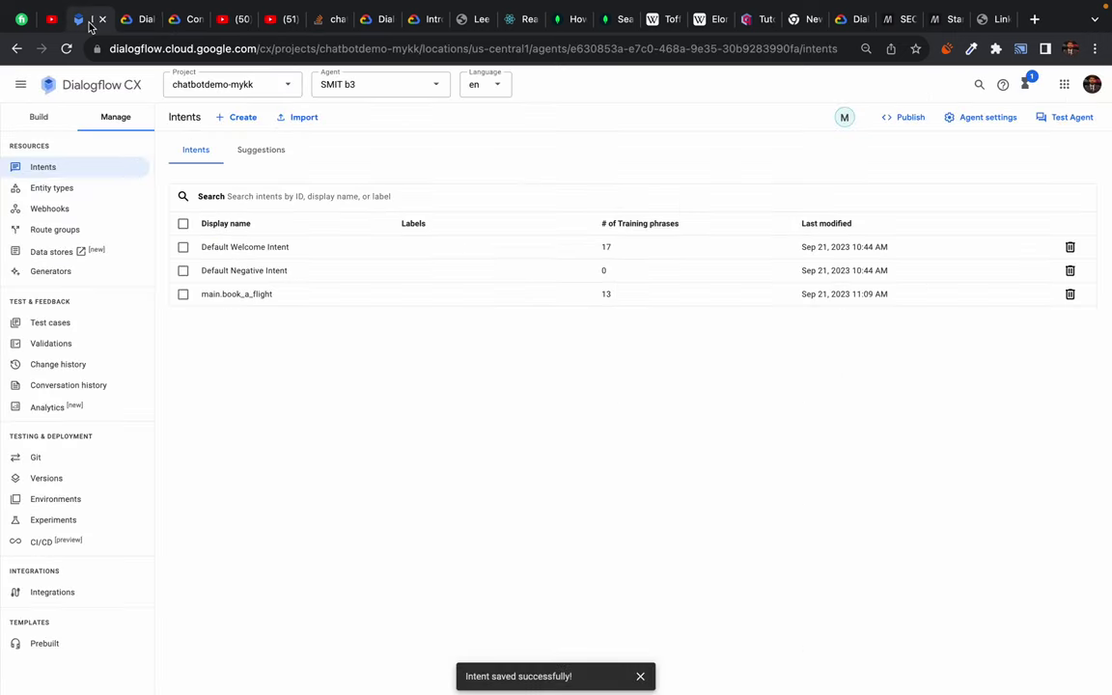
left_click(228, 305)
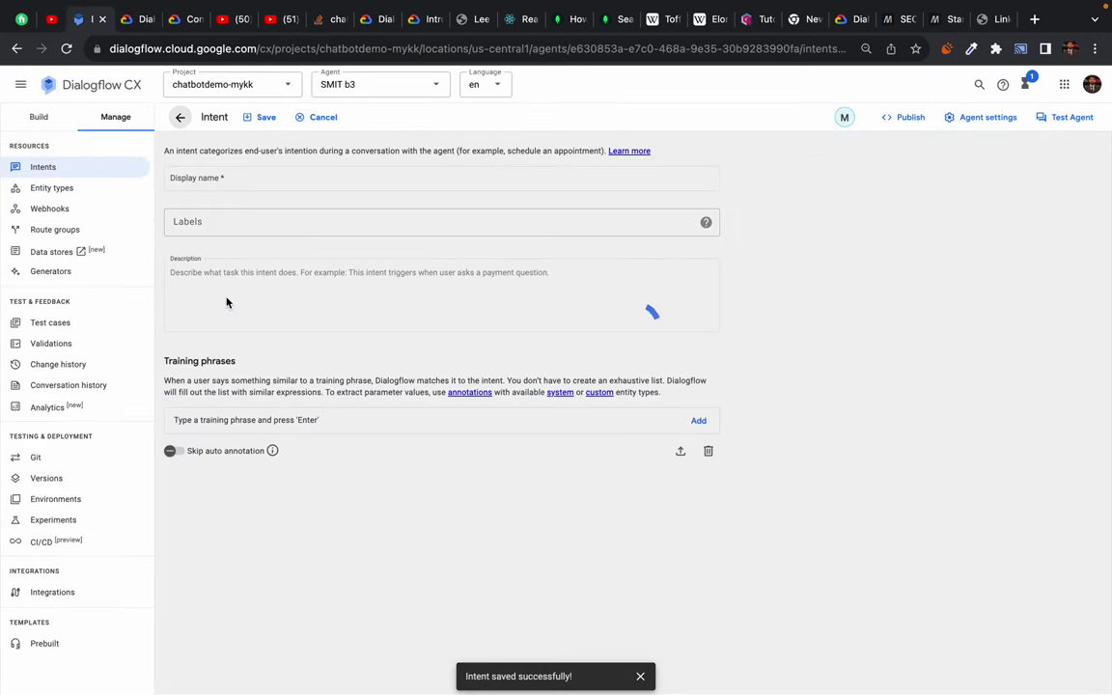
key("ctrl+0")
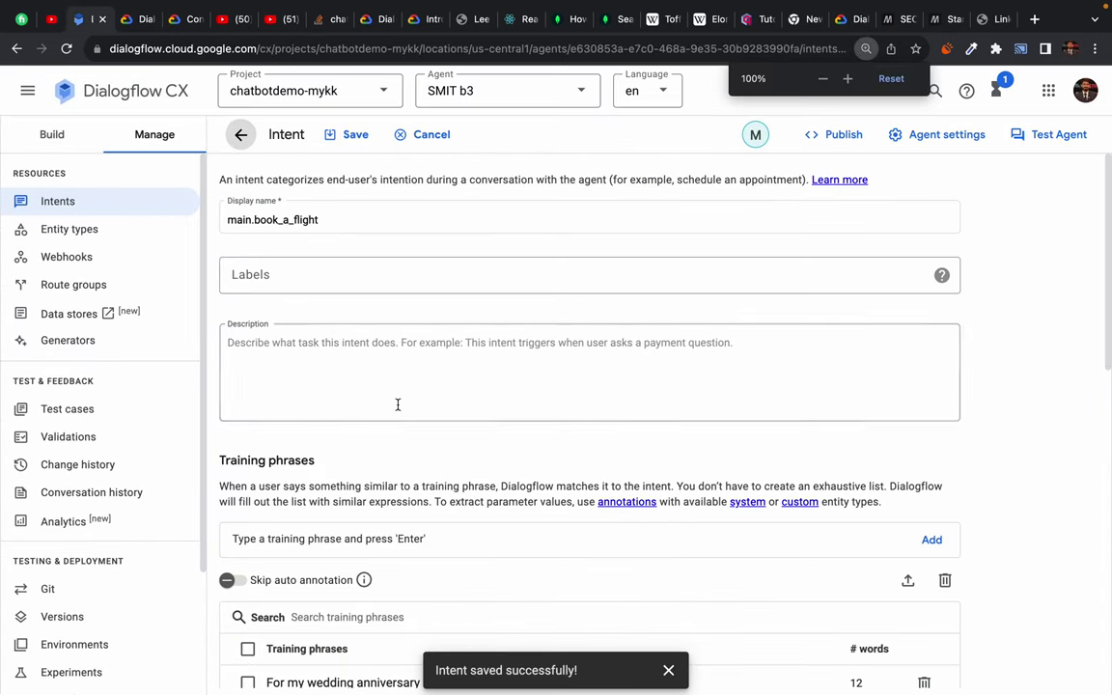
scroll(397, 405, "down", 5)
scroll(398, 410, "down", 2)
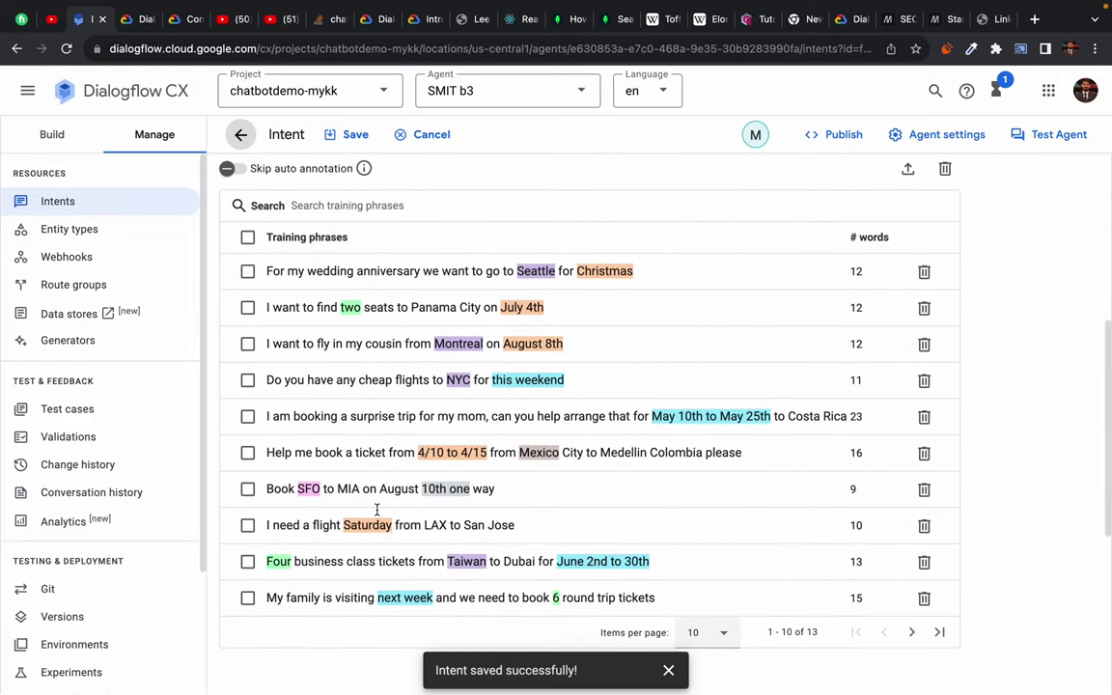
scroll(372, 509, "down", 3)
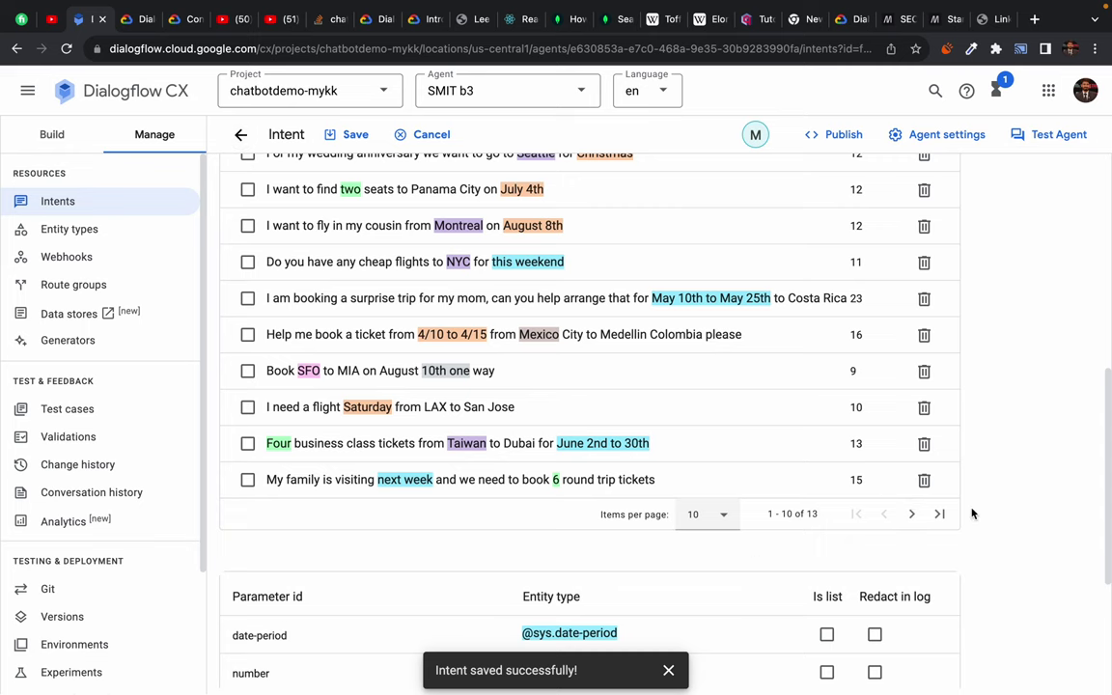
scroll(1003, 447, "up", 2)
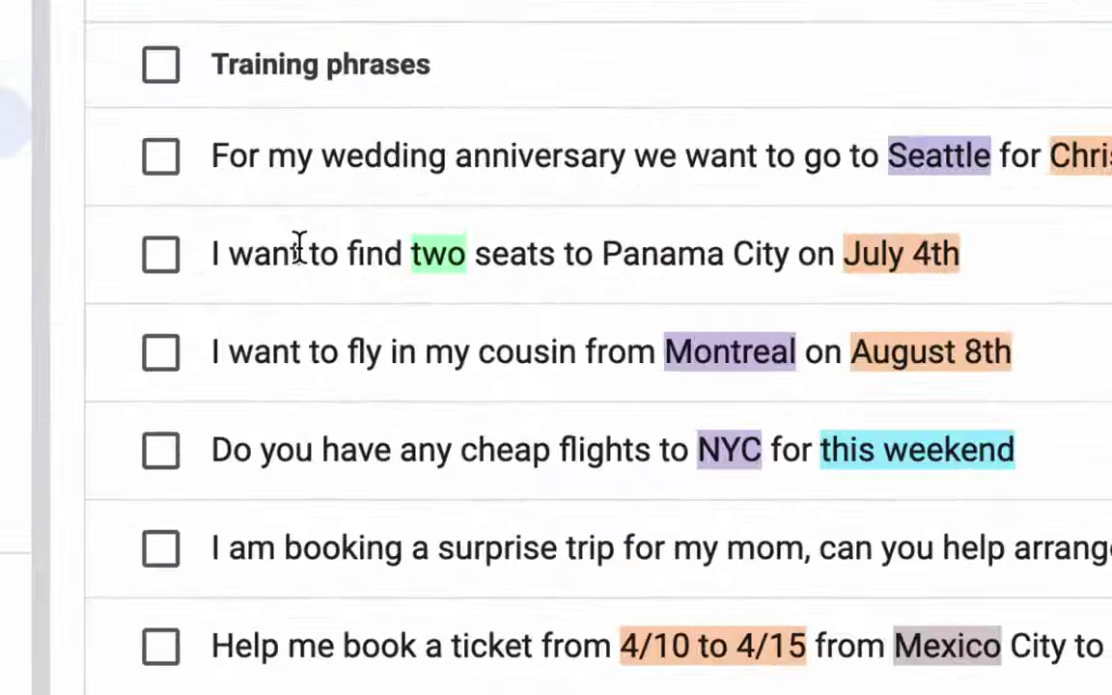
- Inspect the entity type assigned to "two" in the Panama City training phrase, leaving the annotation as it is
double_click(438, 253)
left_click(503, 253)
double_click(445, 251)
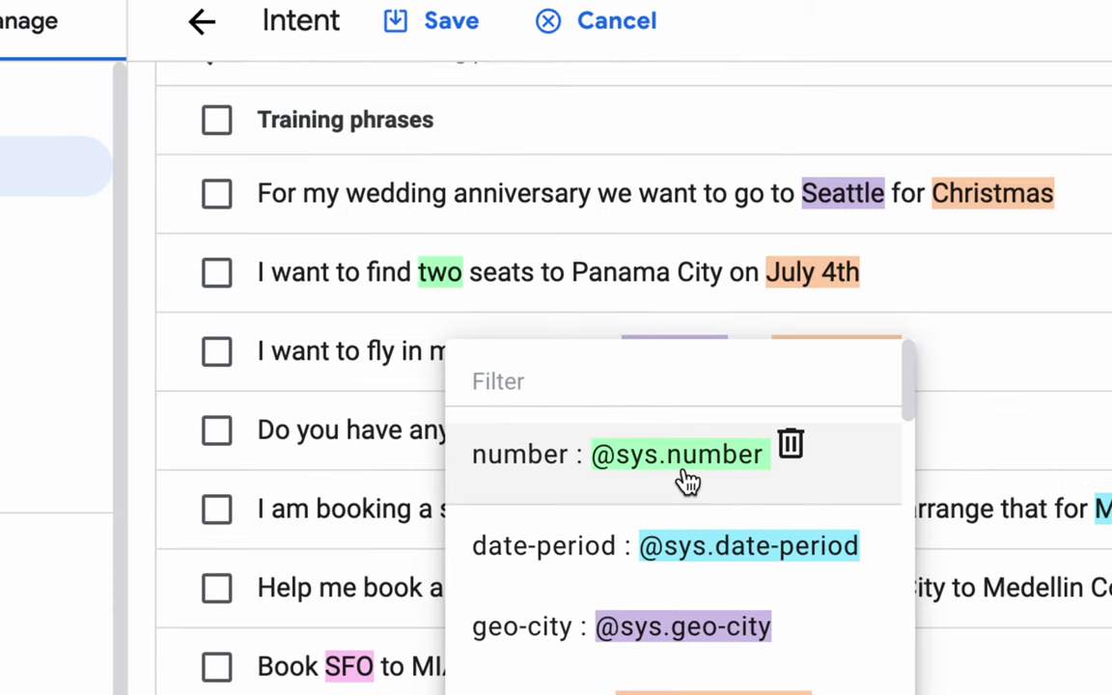
left_click(588, 135)
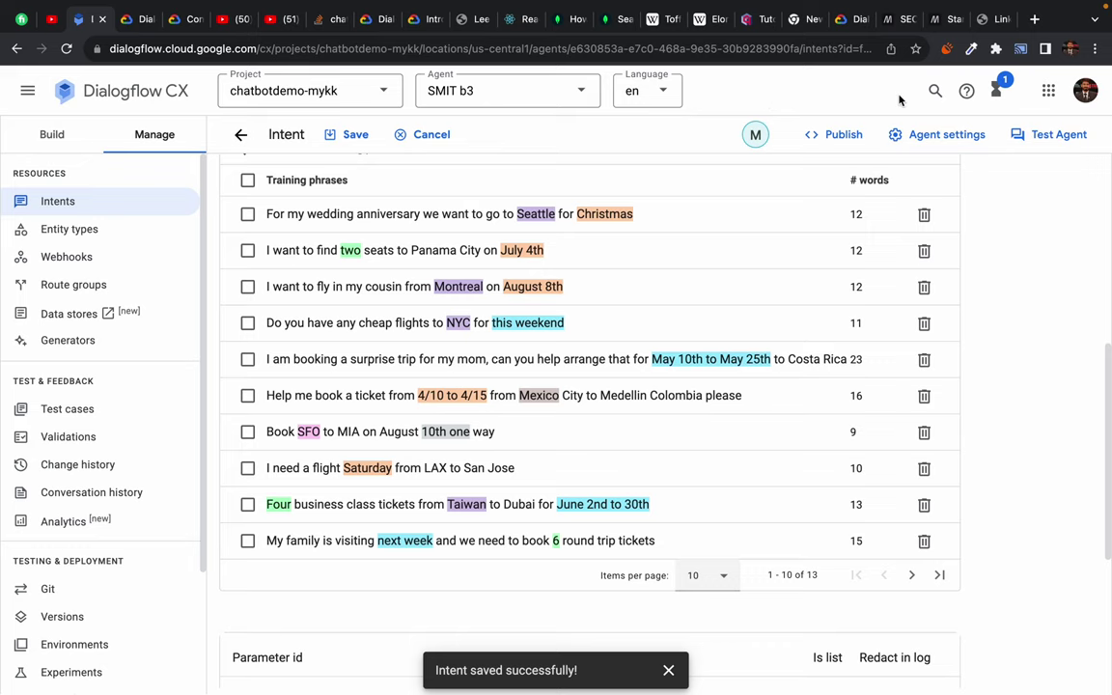
- Search the web for "dialogflow cx system entities" in a new browser tab
left_click(1033, 21)
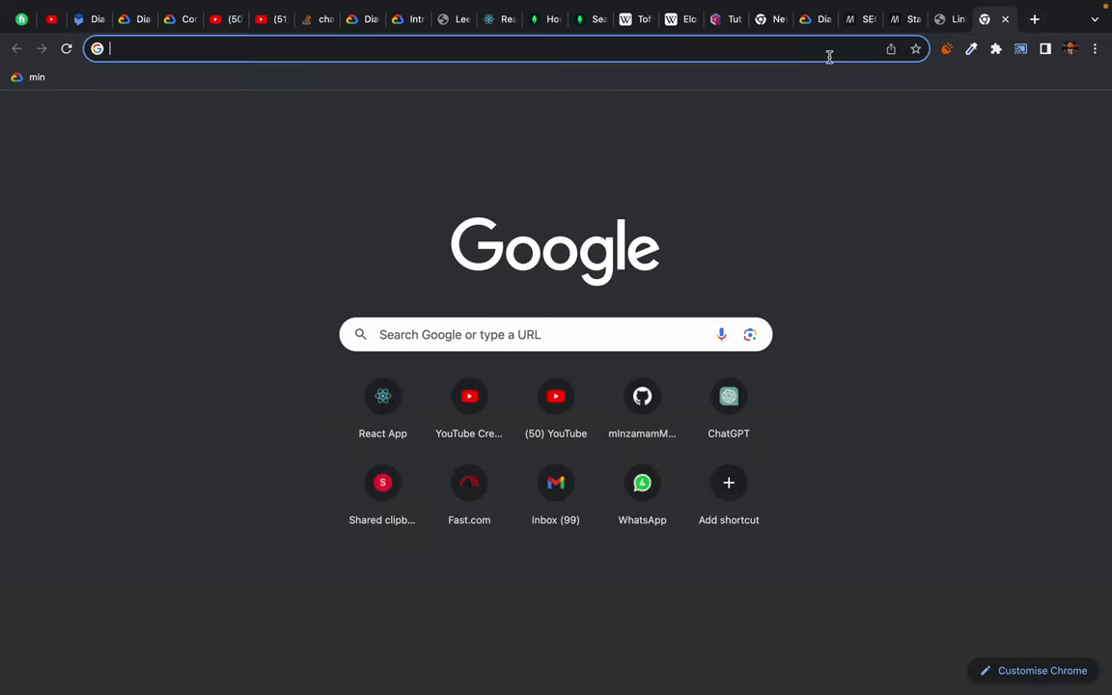
left_click(826, 55)
type("dialog")
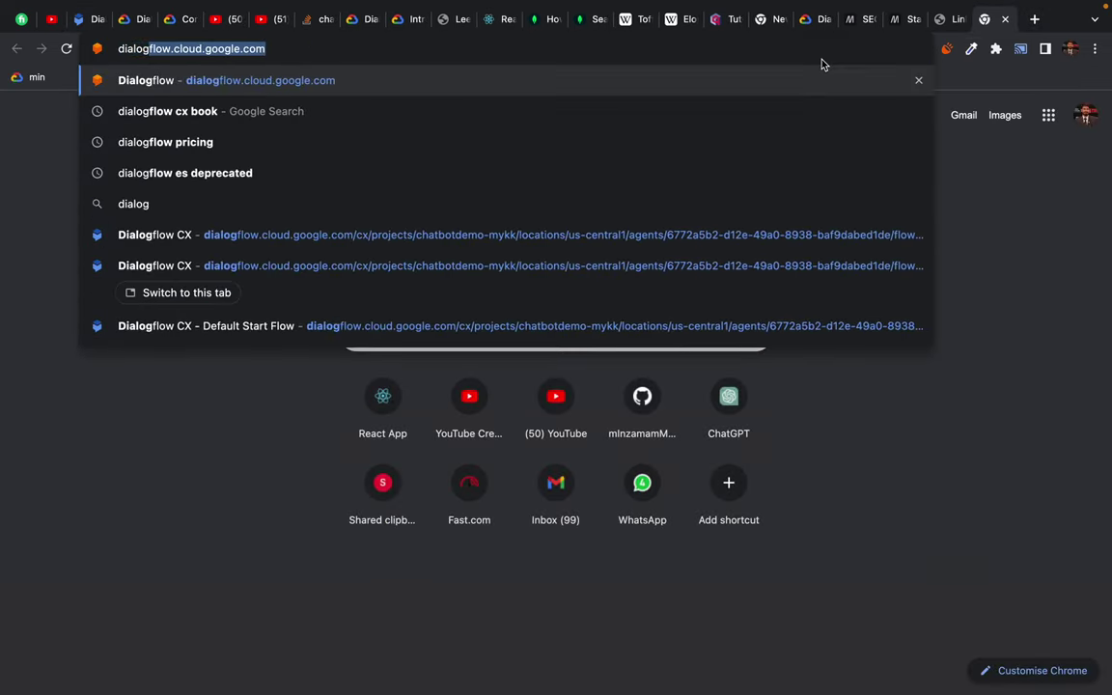
type("flow cx syst")
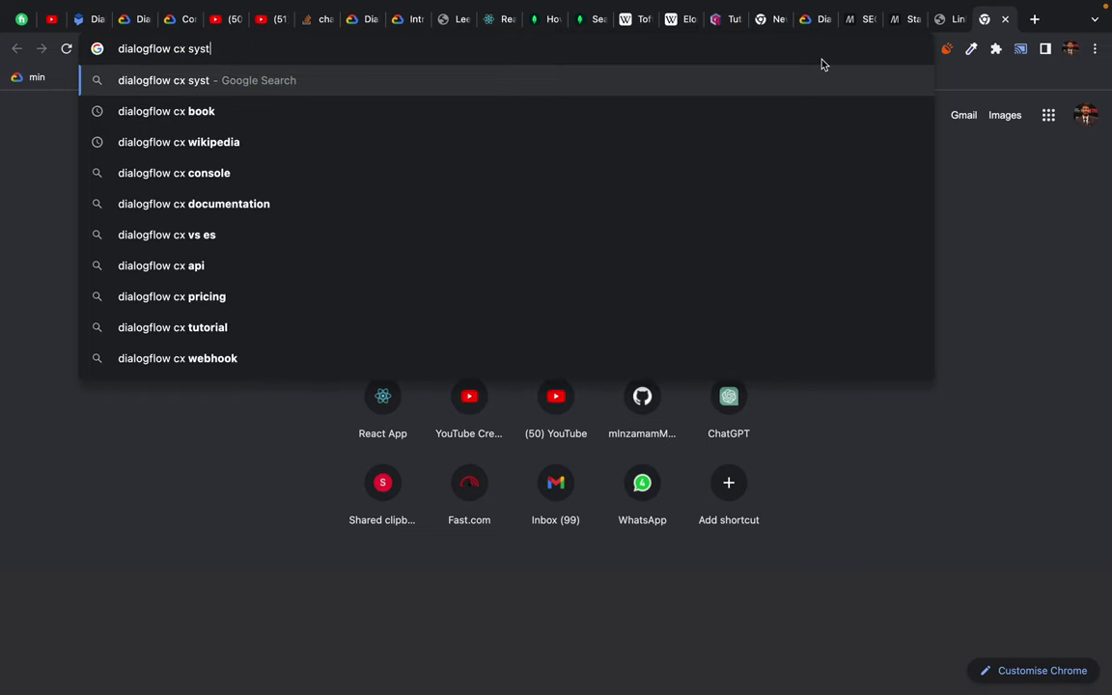
type("em entities")
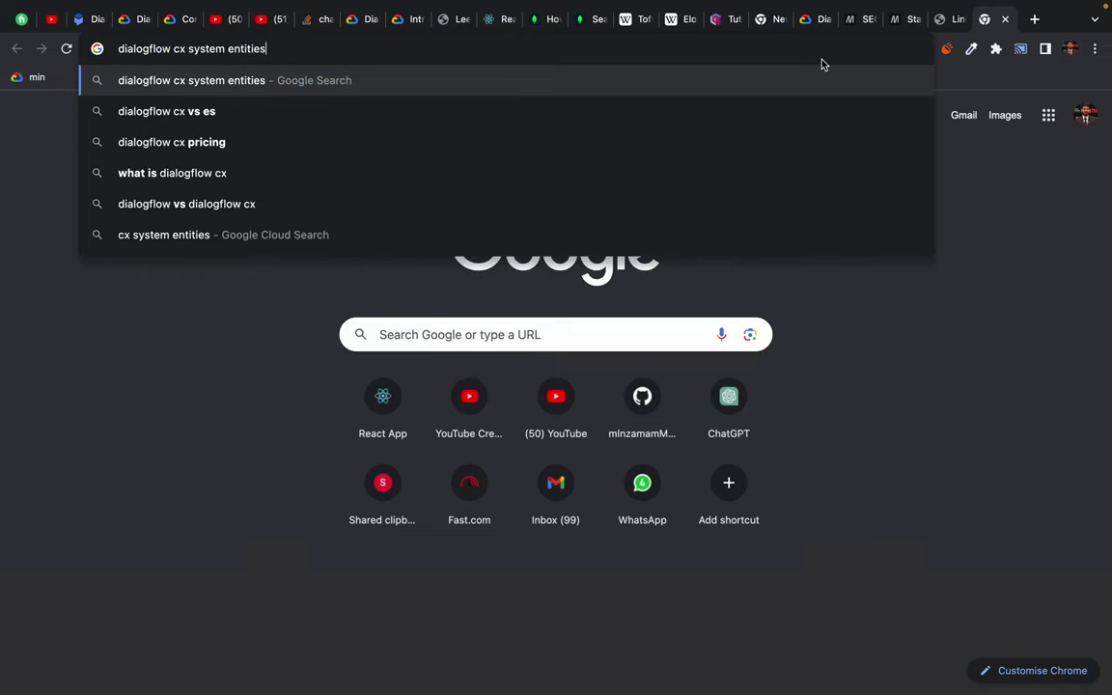
key("Return")
- Open the Dialogflow CX System entities documentation page from the search results and skim its section on extending a system entity
mouse_move(797, 8)
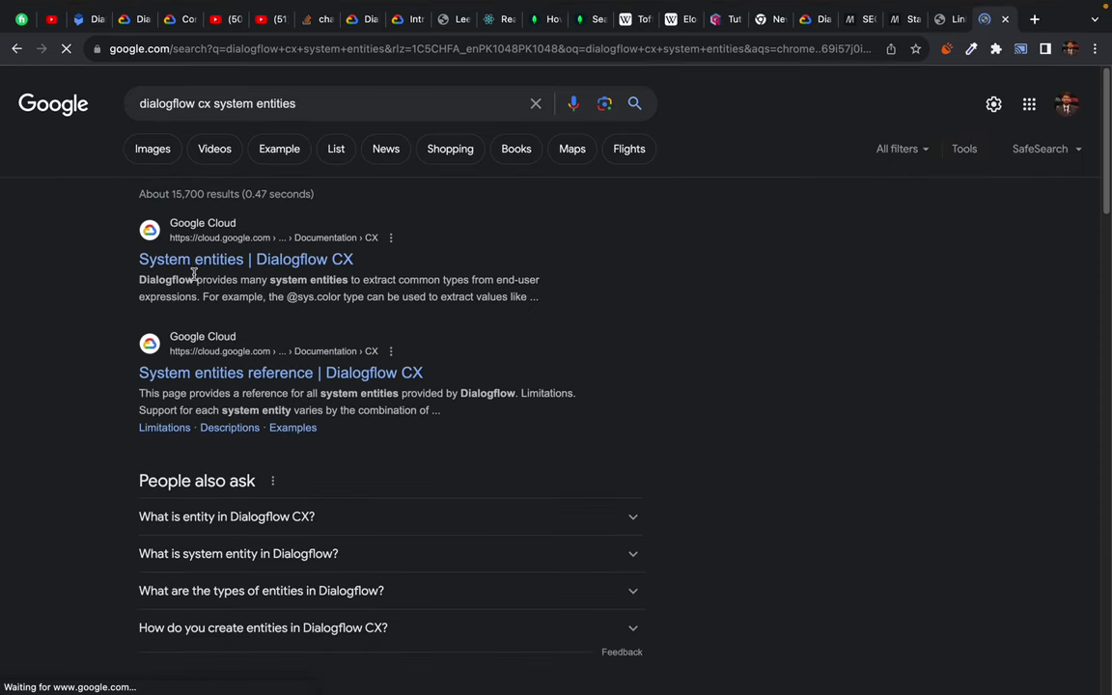
left_click(192, 261)
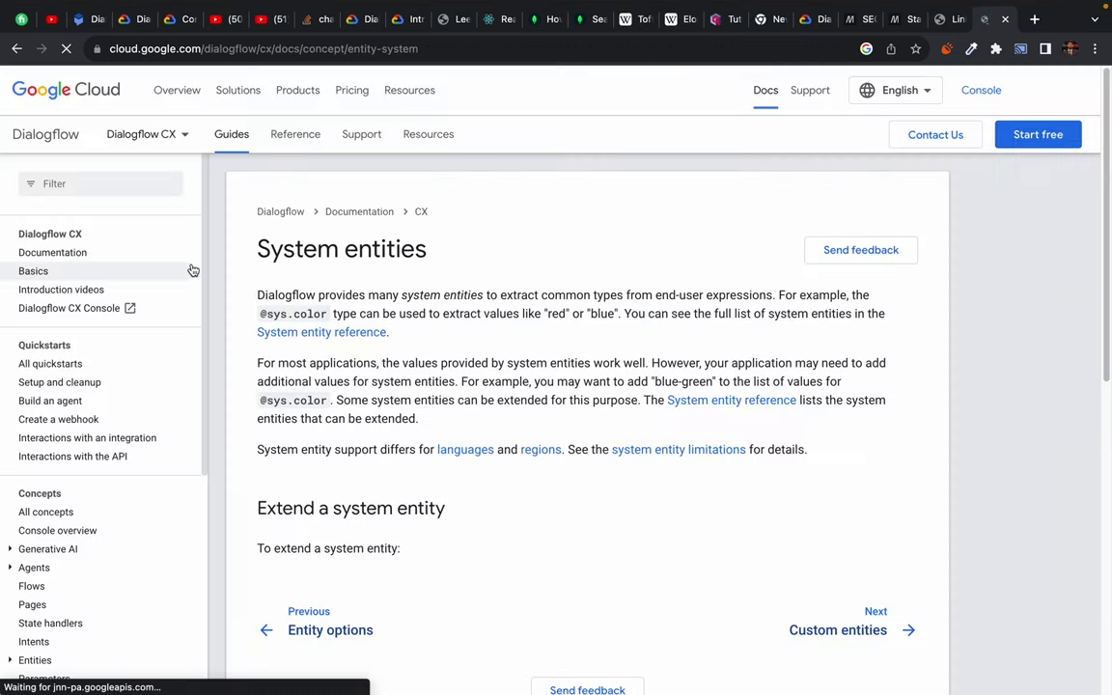
scroll(462, 420, "down", 10)
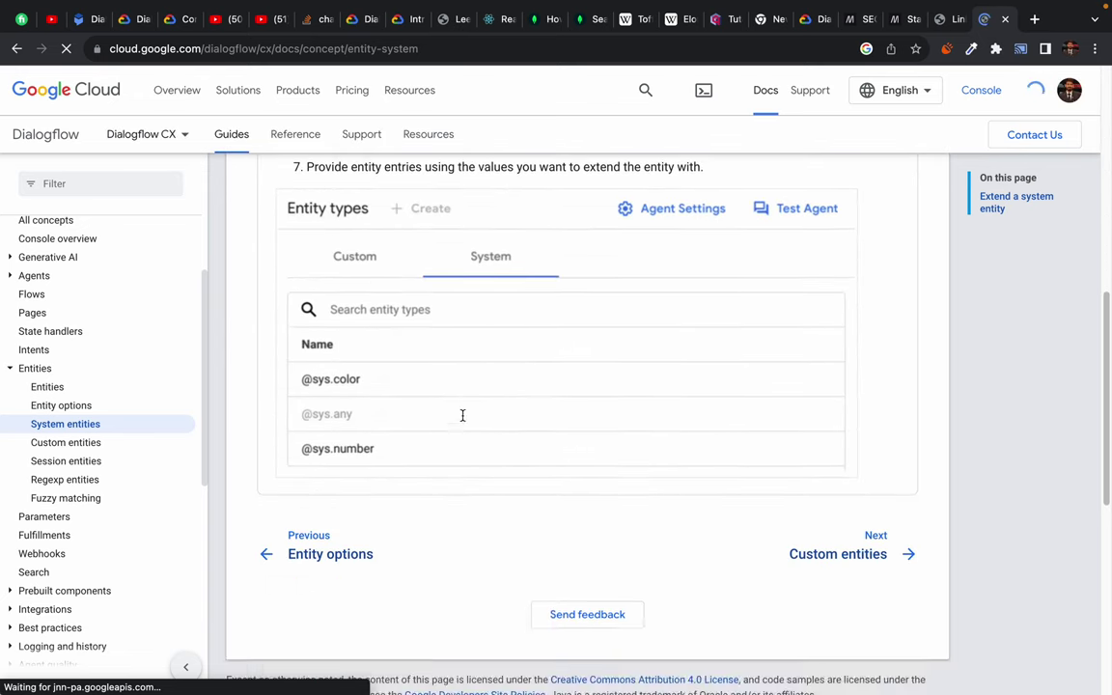
- Go back to the results, open the System entities reference, and review the entity names in its Descriptions table
key("super+bracketleft")
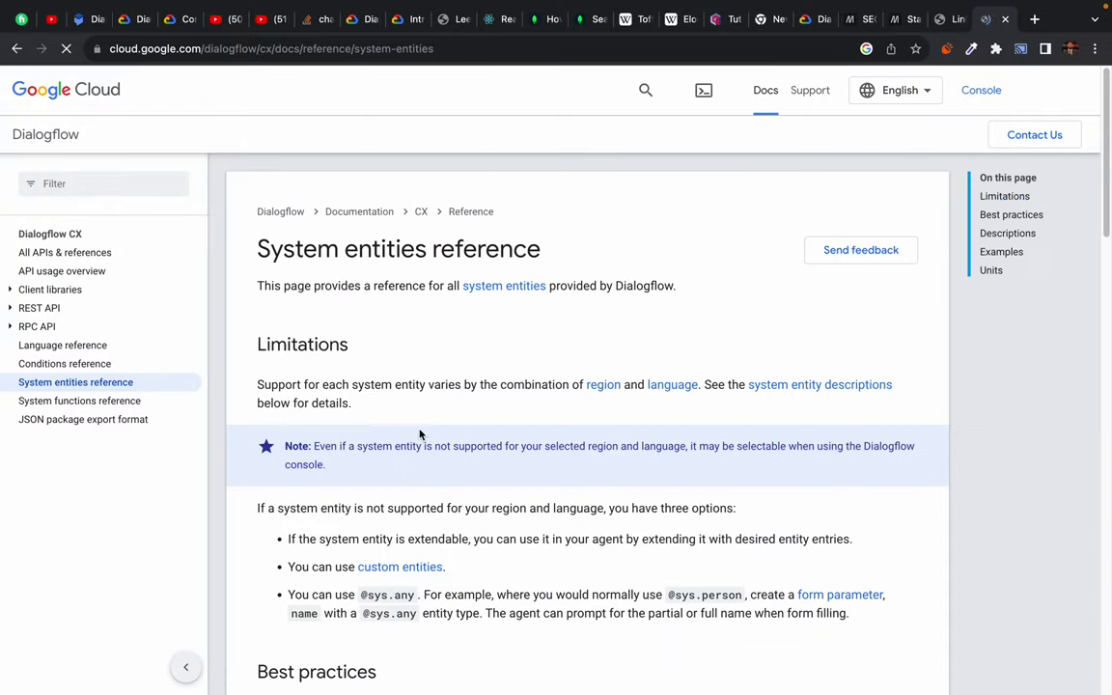
scroll(367, 503, "down", 5)
scroll(365, 502, "down", 1)
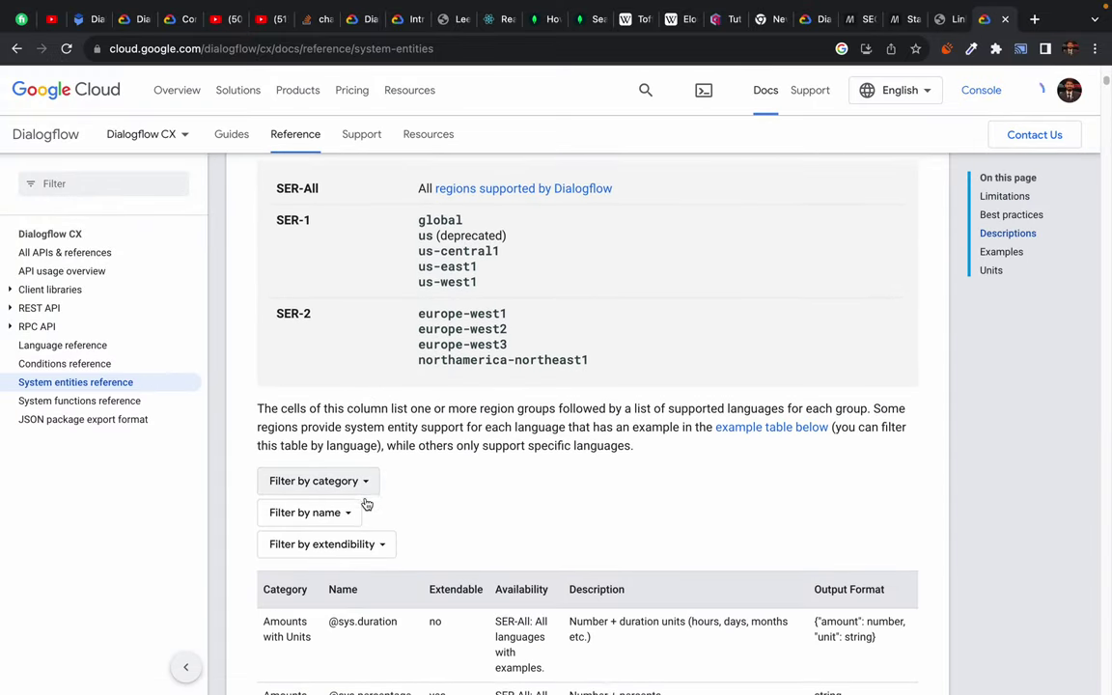
scroll(365, 502, "down", 3)
scroll(365, 502, "down", 1)
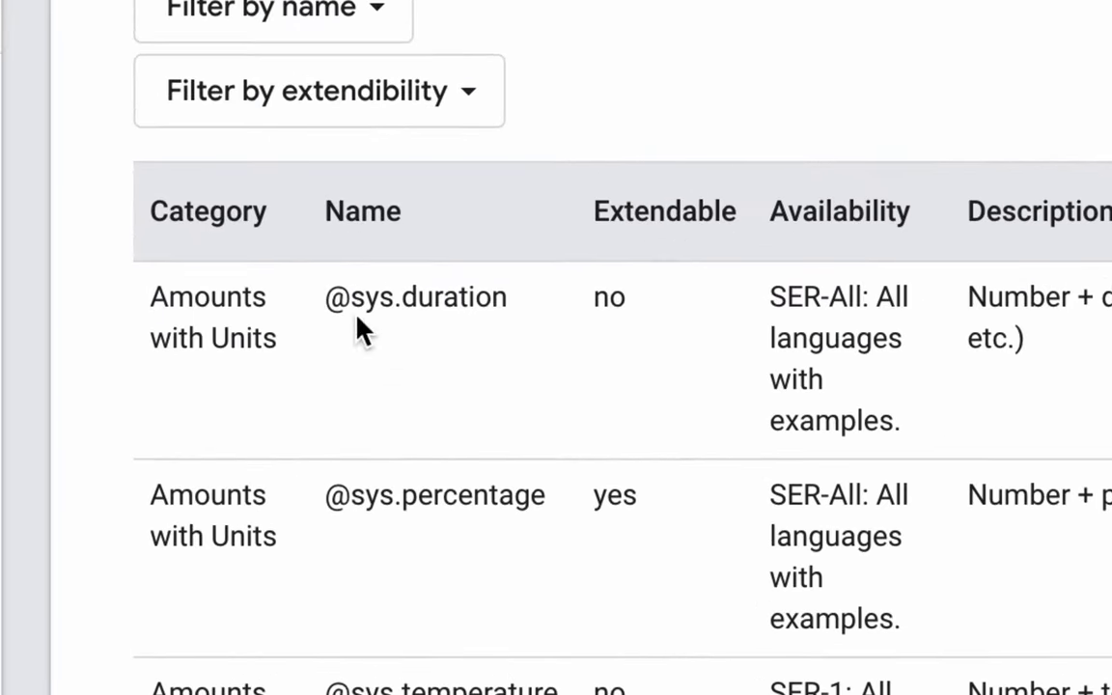
left_click_drag(377, 497, 489, 499)
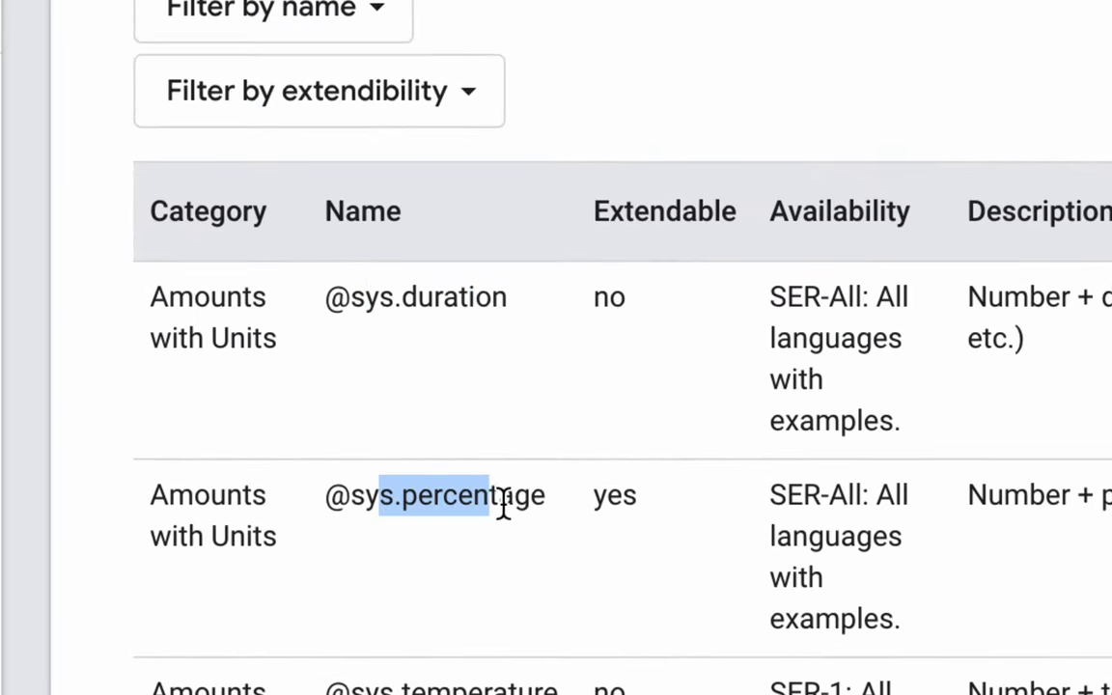
left_click(471, 588)
scroll(463, 627, "down", 3)
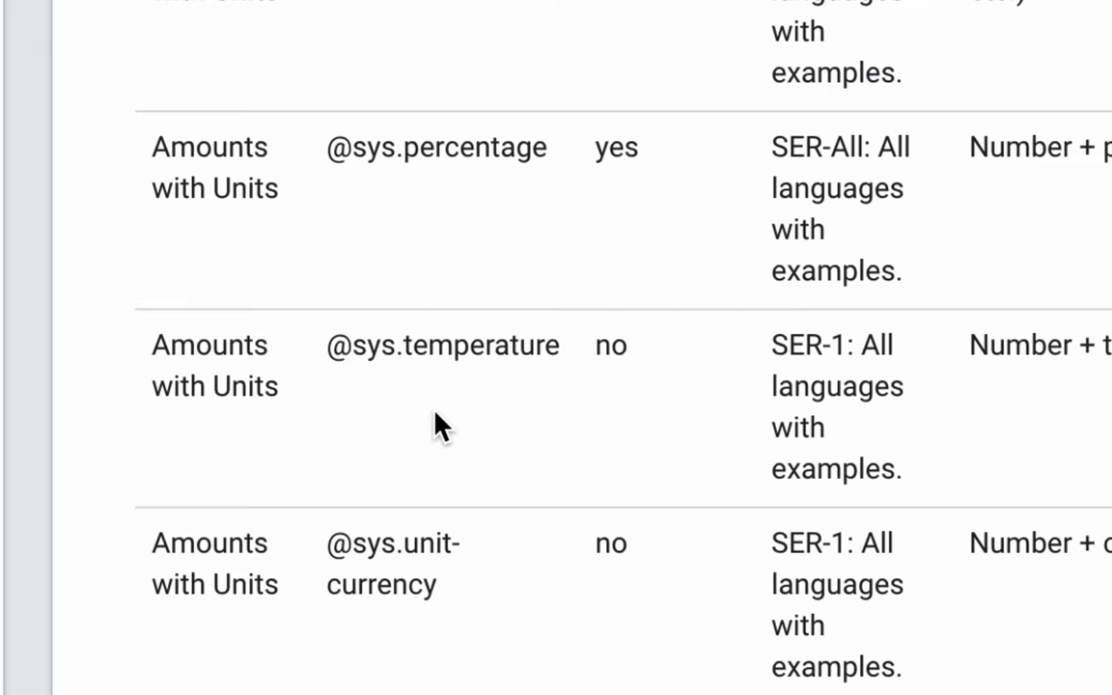